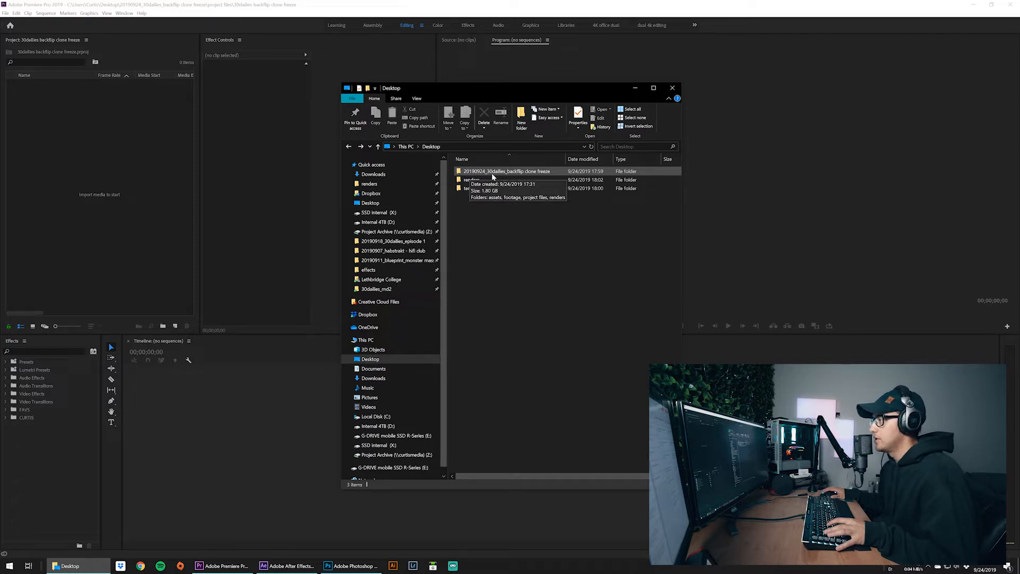
# - Import the R3D clip A006_C008_0918S6_001 from the backflip clone freeze project's footage folder into the Premiere Pro project
pyautogui.doubleClick(527, 173)
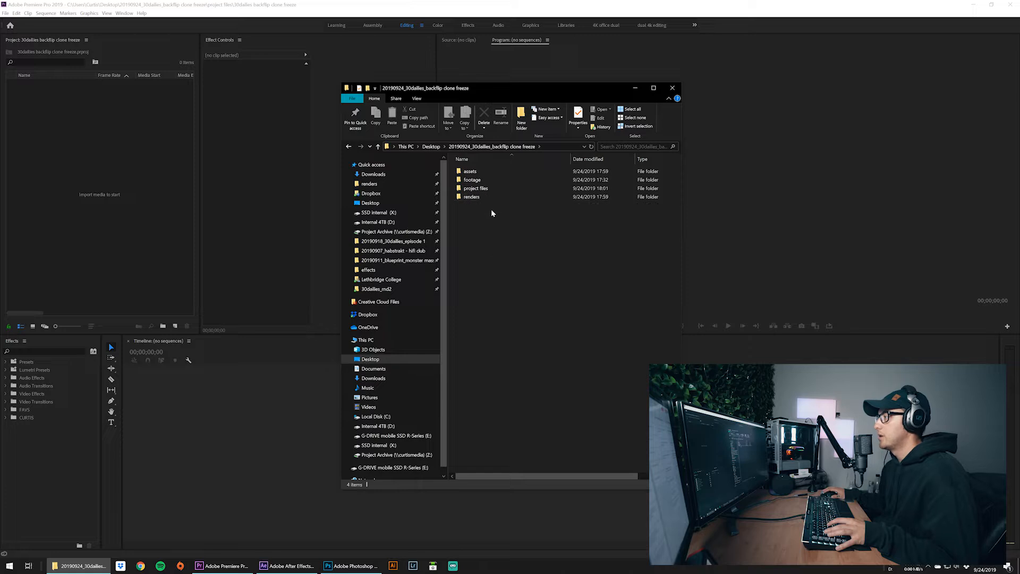
pyautogui.doubleClick(478, 181)
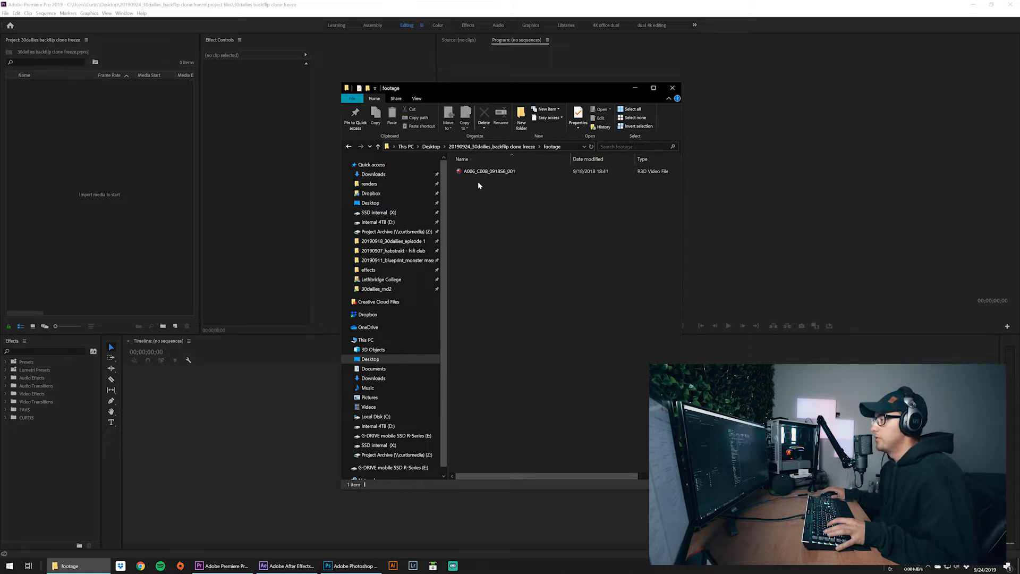
pyautogui.click(481, 171)
pyautogui.moveTo(498, 176); pyautogui.dragTo(59, 140)
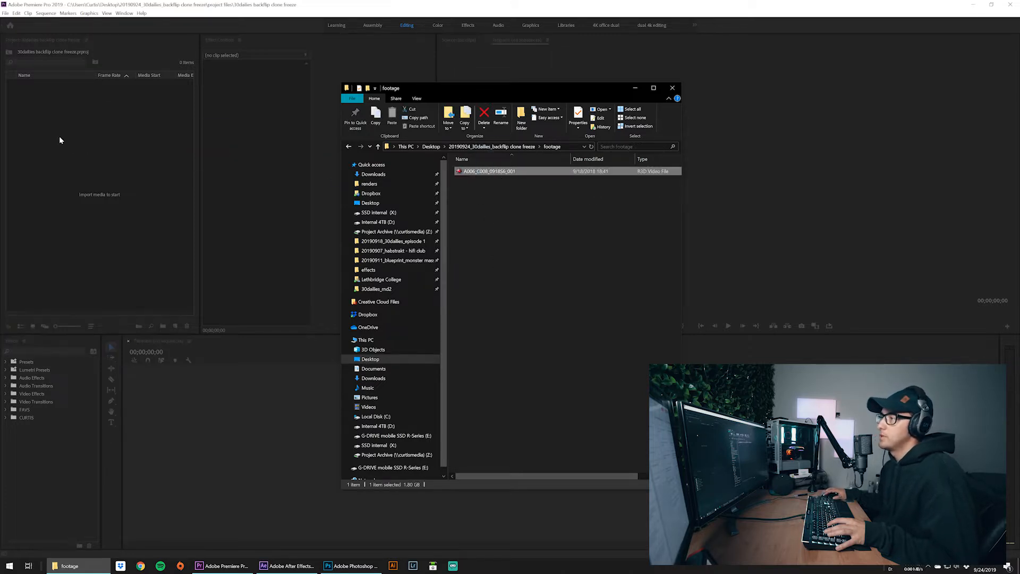
pyautogui.click(102, 154)
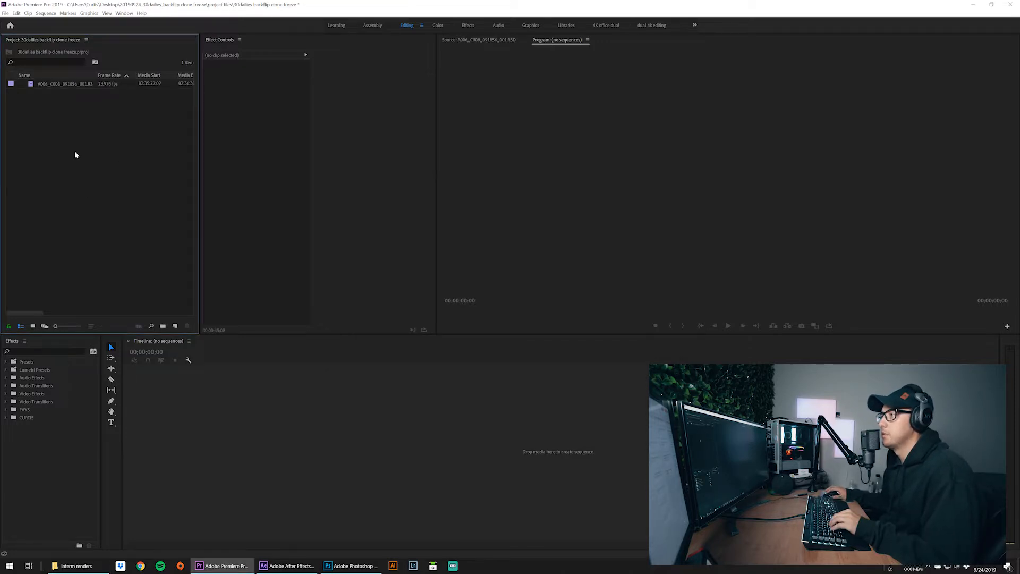
# - Create a new sequence from the imported R3D clip
pyautogui.moveTo(38, 86); pyautogui.dragTo(150, 203)
pyautogui.moveTo(175, 325); pyautogui.dragTo(175, 324)
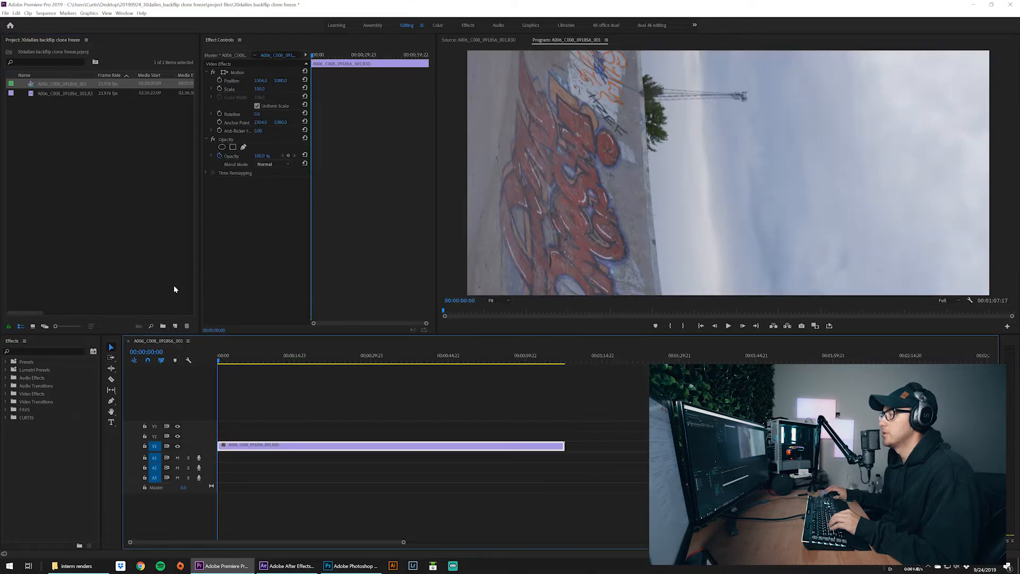
pyautogui.click(301, 414)
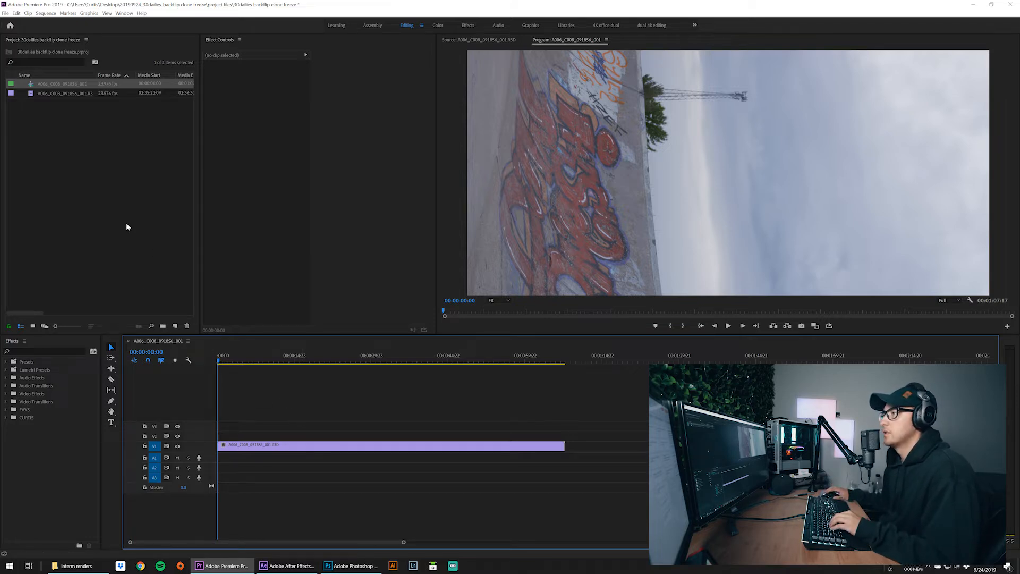
# - Interpret the R3D source clip's footage at an assumed frame rate of 120 fps
pyautogui.click(59, 94)
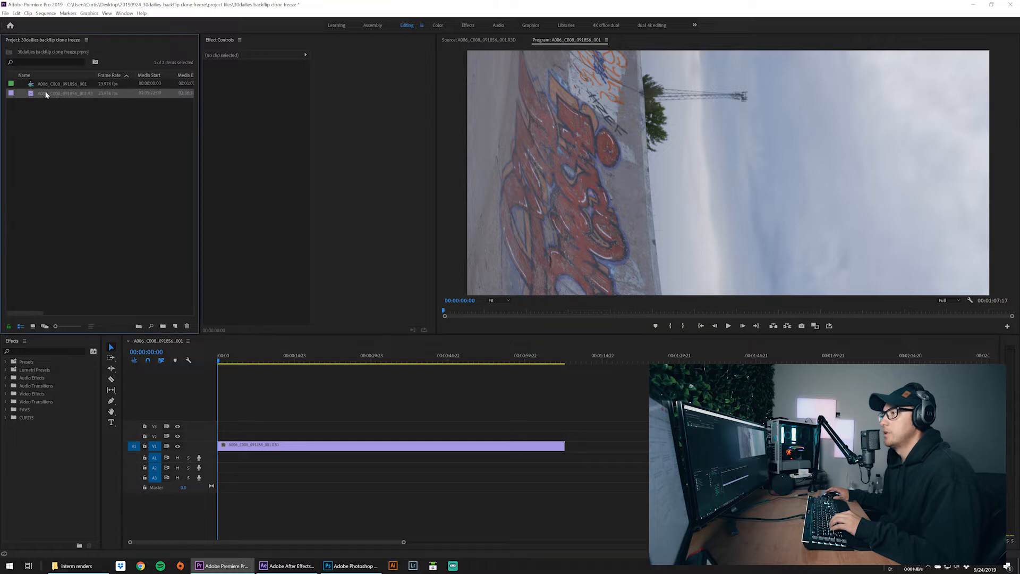
pyautogui.rightClick(40, 94)
pyautogui.moveTo(76, 171)
pyautogui.click(170, 179)
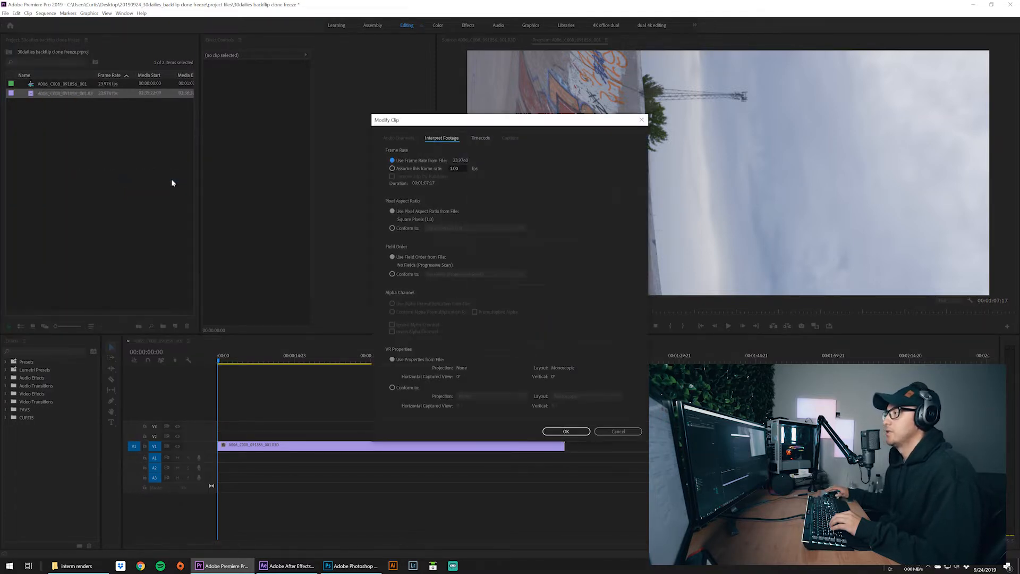
pyautogui.click(403, 170)
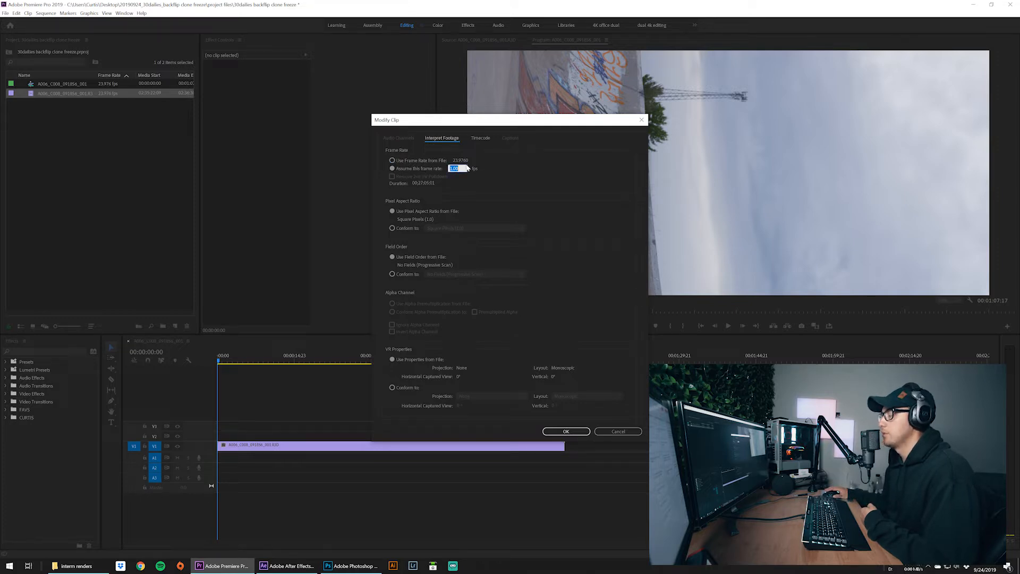
pyautogui.press('Return')
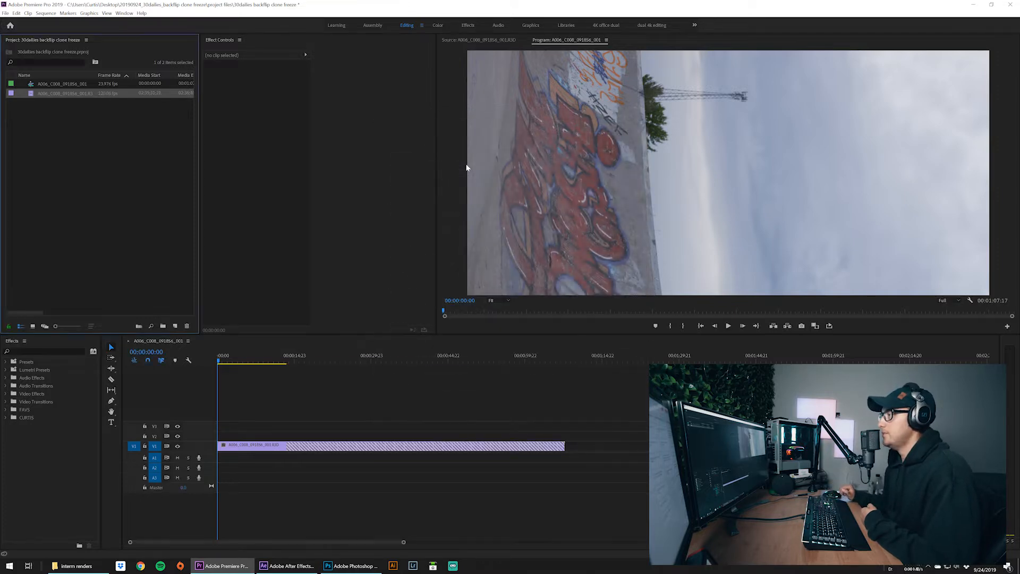
# - Remove the clip's excess tail in the sequence and trim its end to 00:00:05:05
pyautogui.moveTo(564, 446); pyautogui.dragTo(289, 446)
pyautogui.moveTo(290, 447); pyautogui.dragTo(250, 446)
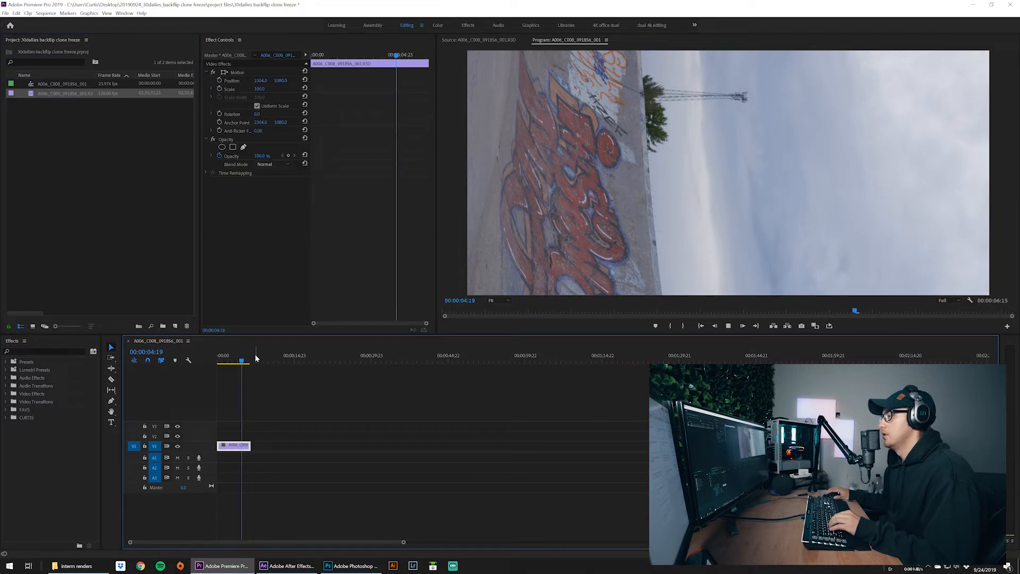
pyautogui.press('space')
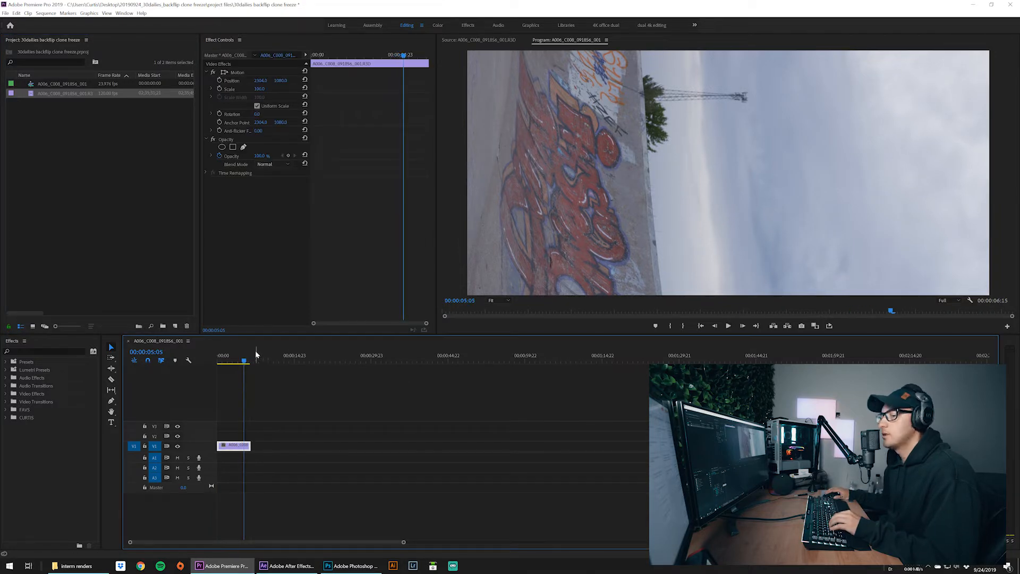
pyautogui.press('w')
# - Preview the trimmed backflip clip and set its speed to 80%
pyautogui.moveTo(245, 358); pyautogui.dragTo(224, 359)
pyautogui.press('space')
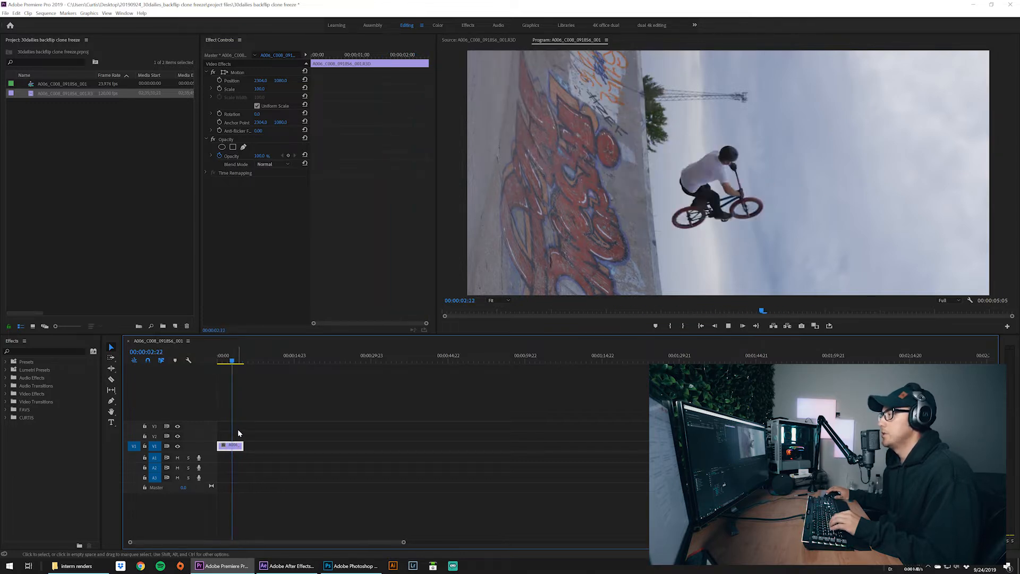
pyautogui.press('space')
pyautogui.rightClick(236, 446)
pyautogui.click(266, 310)
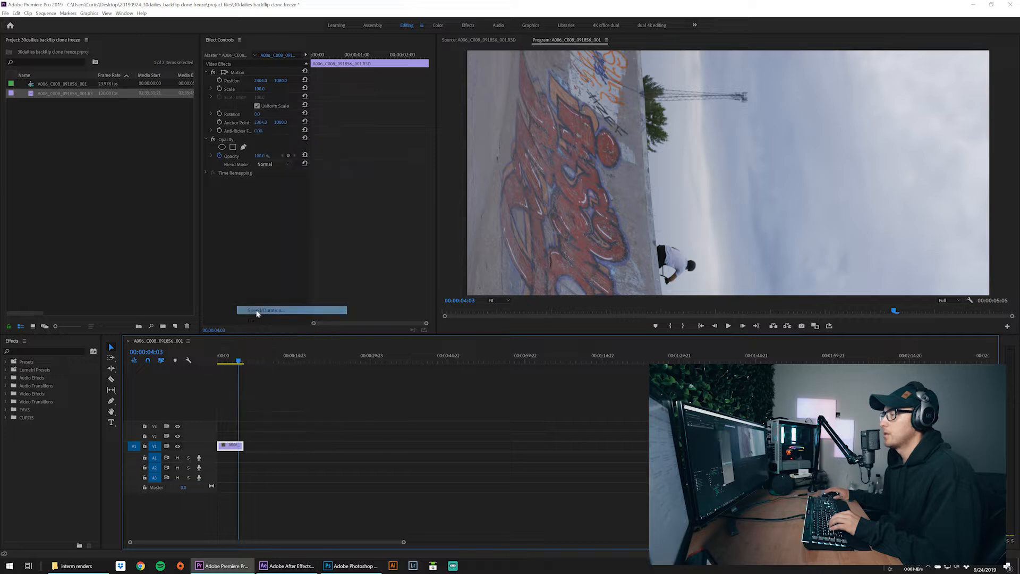
pyautogui.write('80')
pyautogui.press('Return')
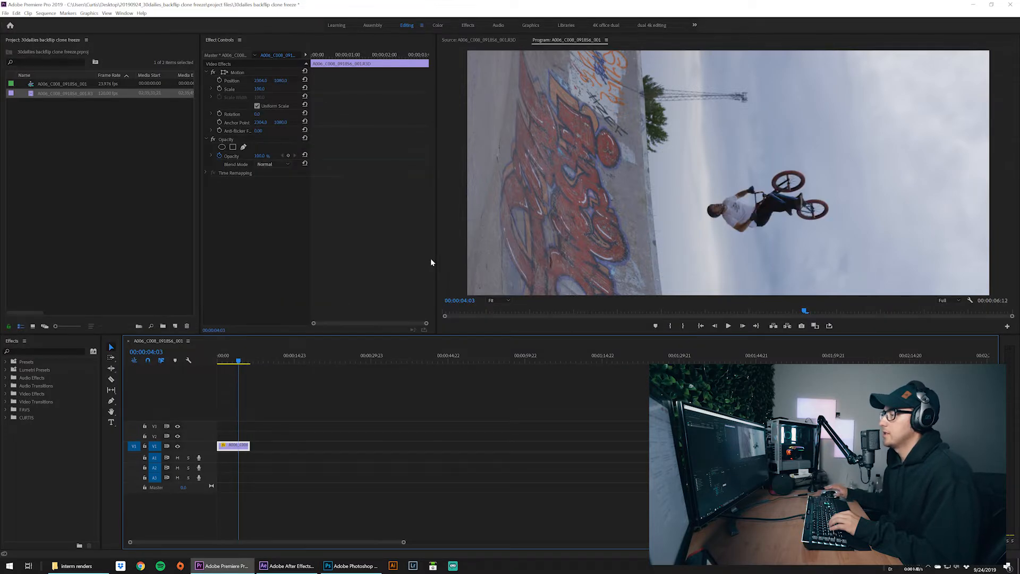
# - Play back the slowed clip and ripple-trim the empty opening before the rider appears off its start
pyautogui.press('Home')
pyautogui.press('space')
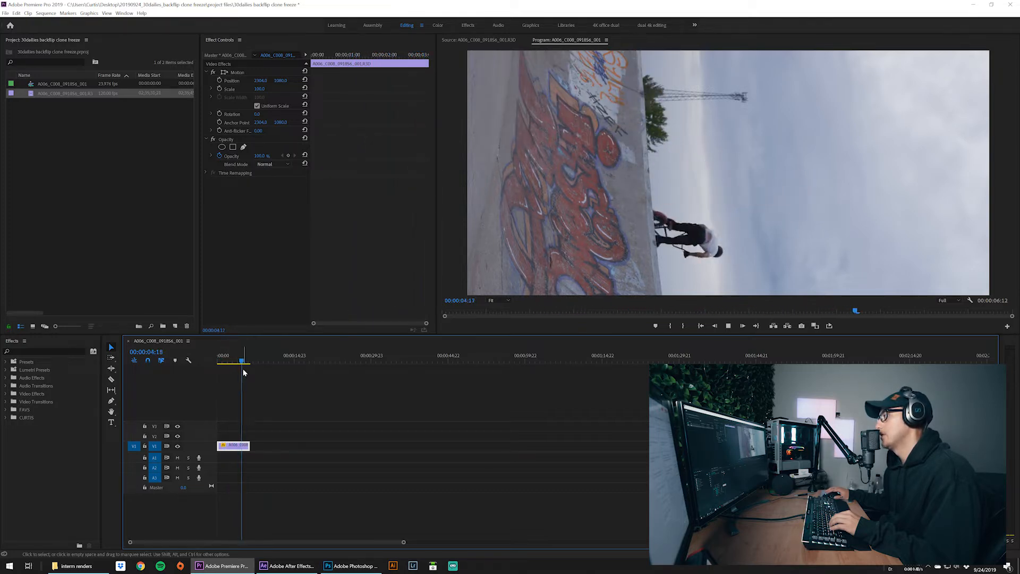
pyautogui.click(234, 359)
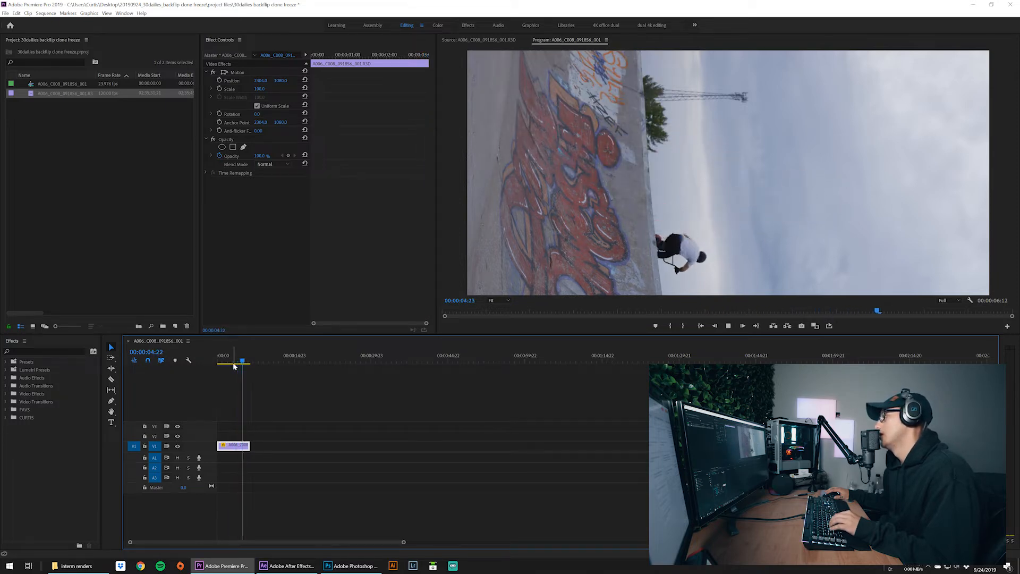
pyautogui.press('space')
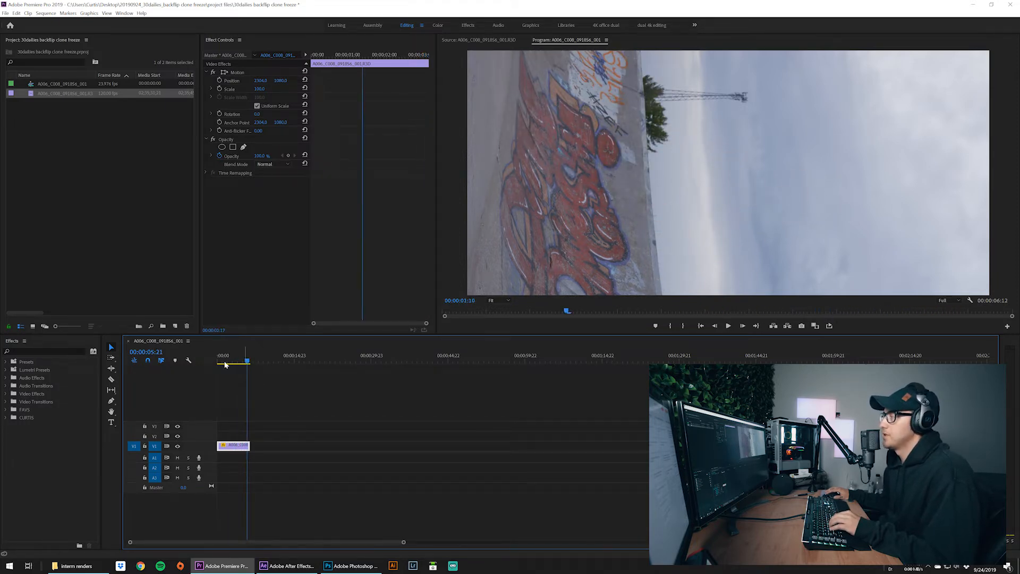
pyautogui.click(219, 364)
pyautogui.press('space')
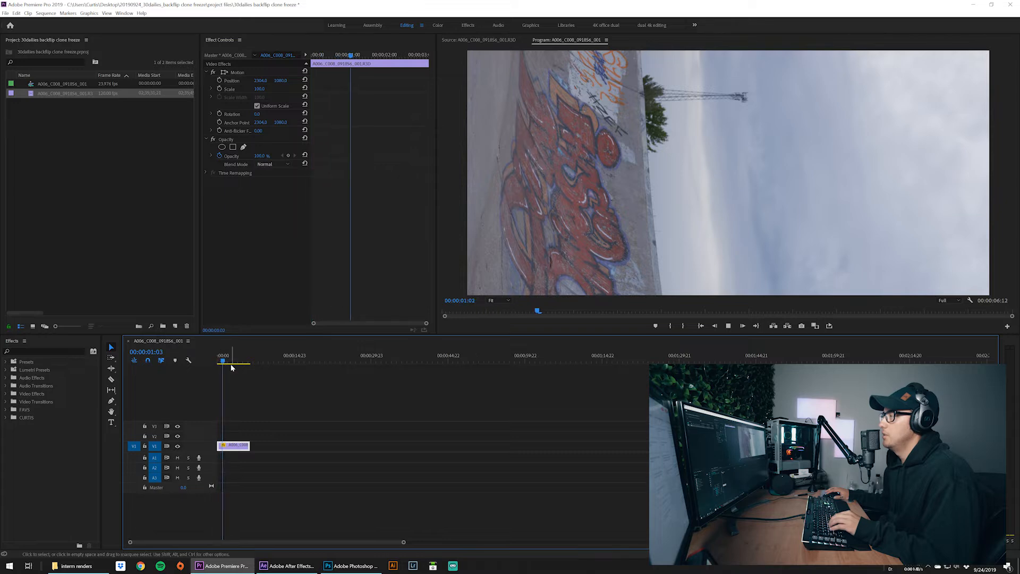
pyautogui.moveTo(228, 363); pyautogui.dragTo(227, 363)
pyautogui.press('q')
pyautogui.press('space')
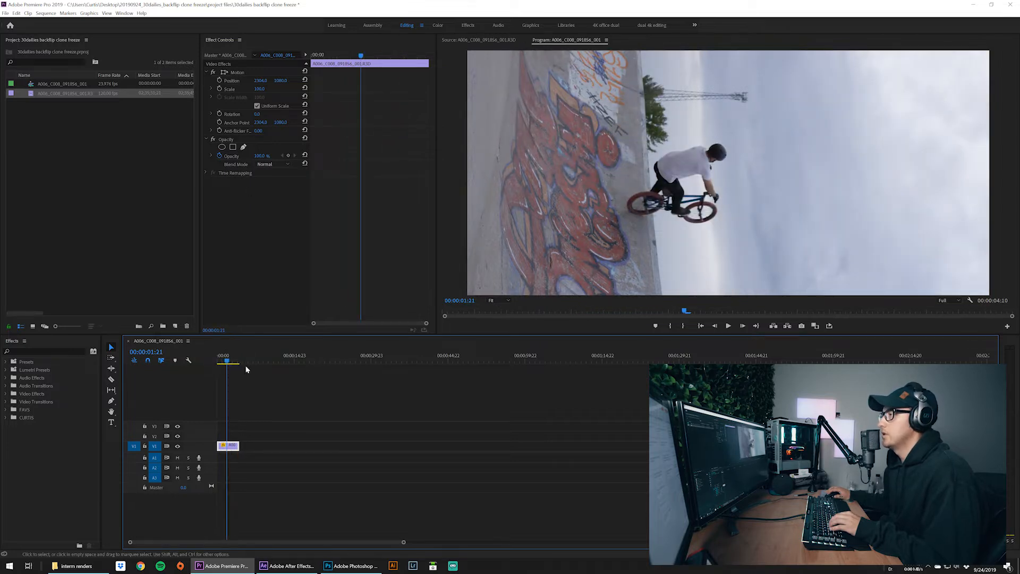
# - Set the master clip's RED source settings to the IPP2 image pipeline and ISO 640
pyautogui.click(225, 55)
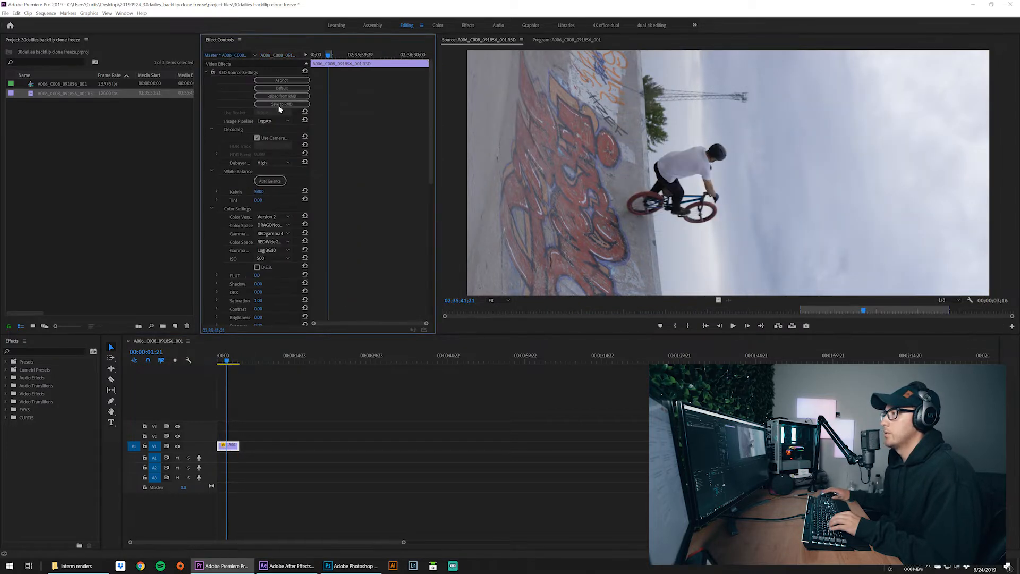
pyautogui.click(264, 122)
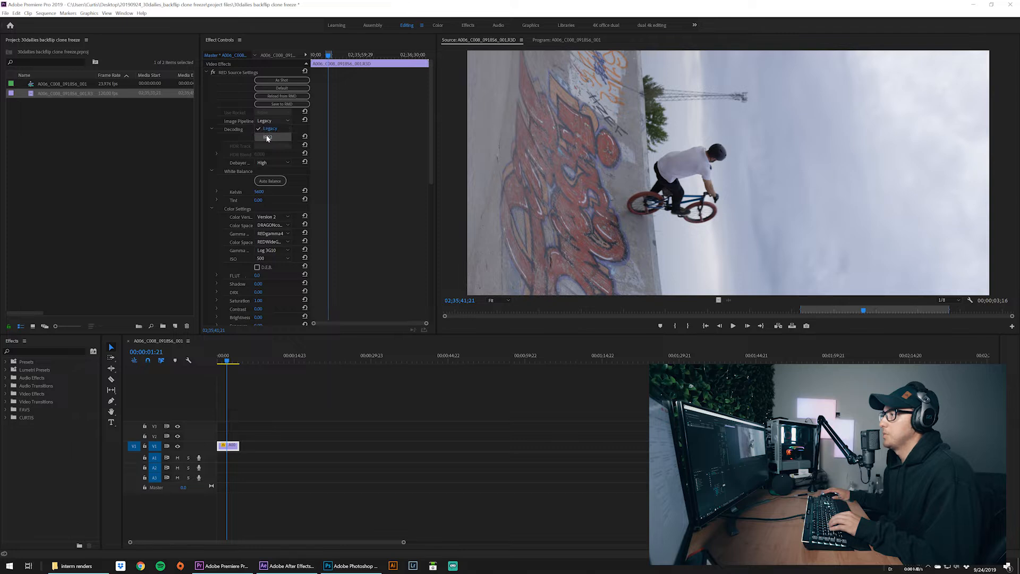
pyautogui.click(266, 137)
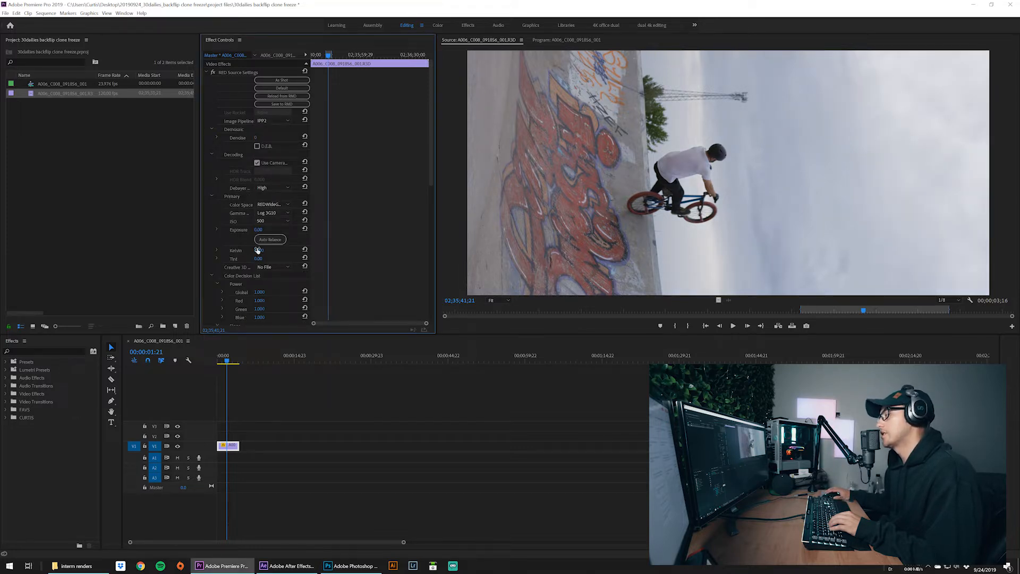
pyautogui.click(268, 222)
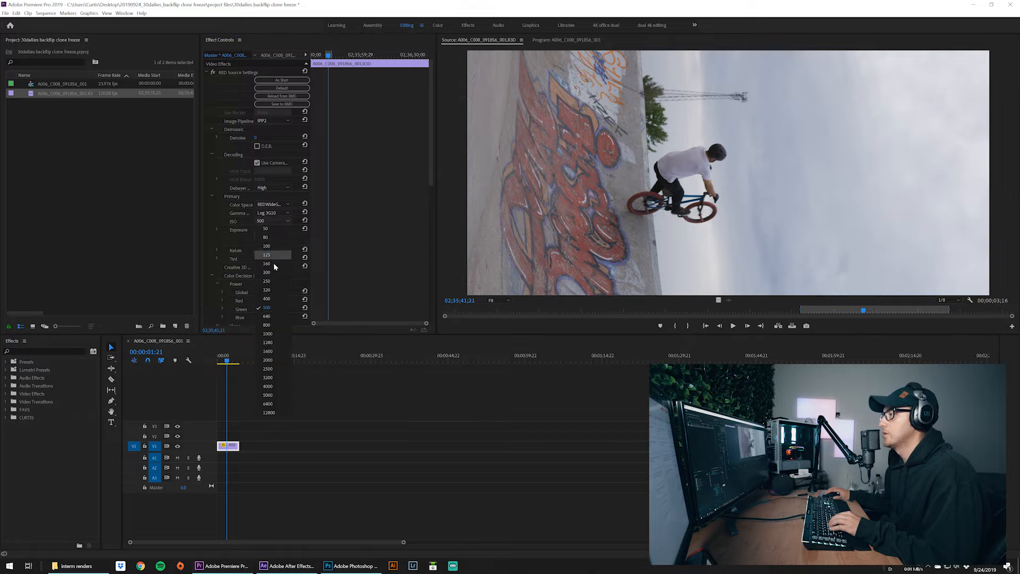
pyautogui.click(275, 318)
# - Play back the clip with its new RED settings and save the project
pyautogui.click(251, 396)
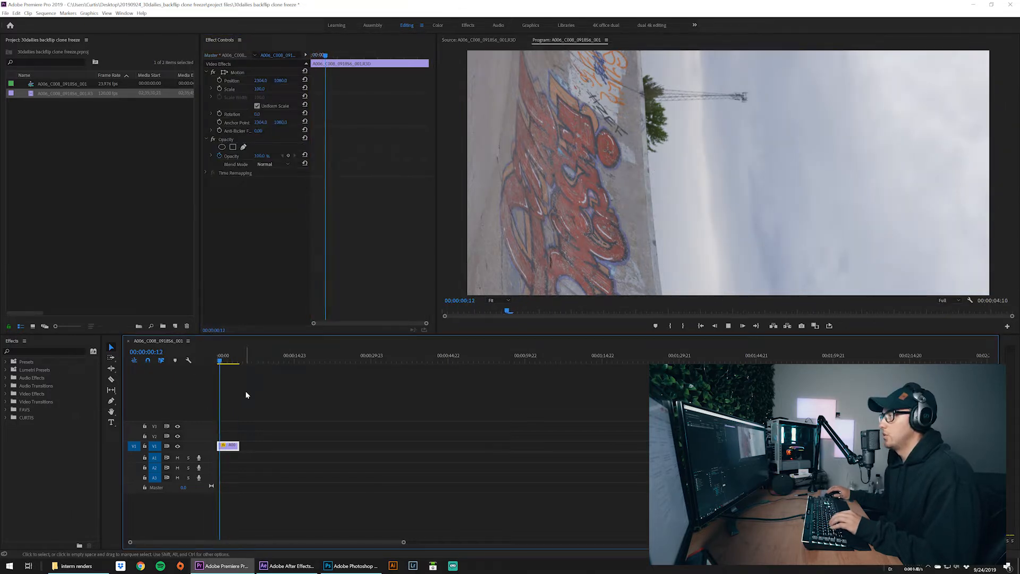
pyautogui.press('space')
pyautogui.hotkey('ctrl', 's')
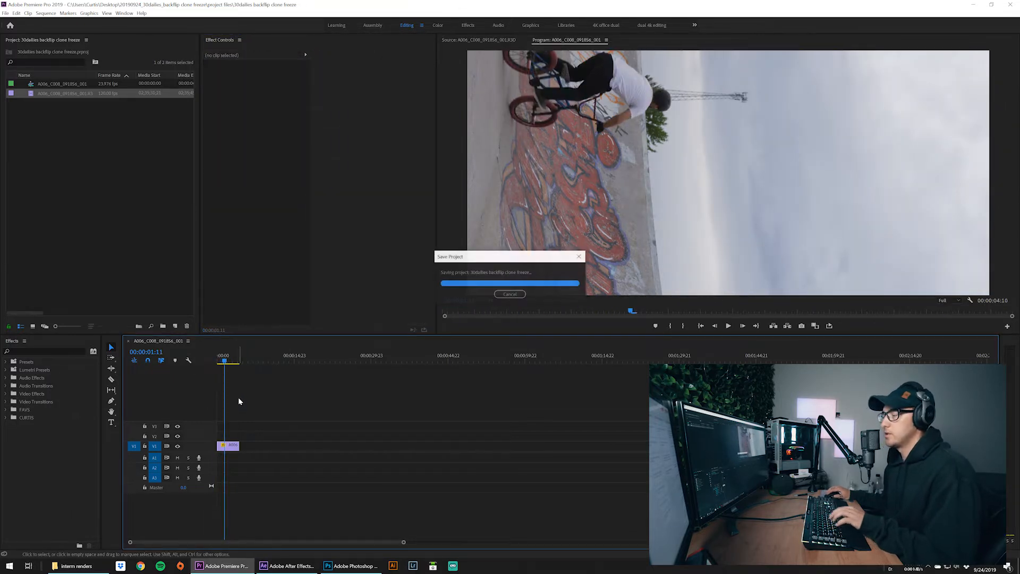
# - Change the sequence frame size to a vertical 2160 by 3840 and accept deleting its preview files
pyautogui.click(45, 13)
pyautogui.click(56, 22)
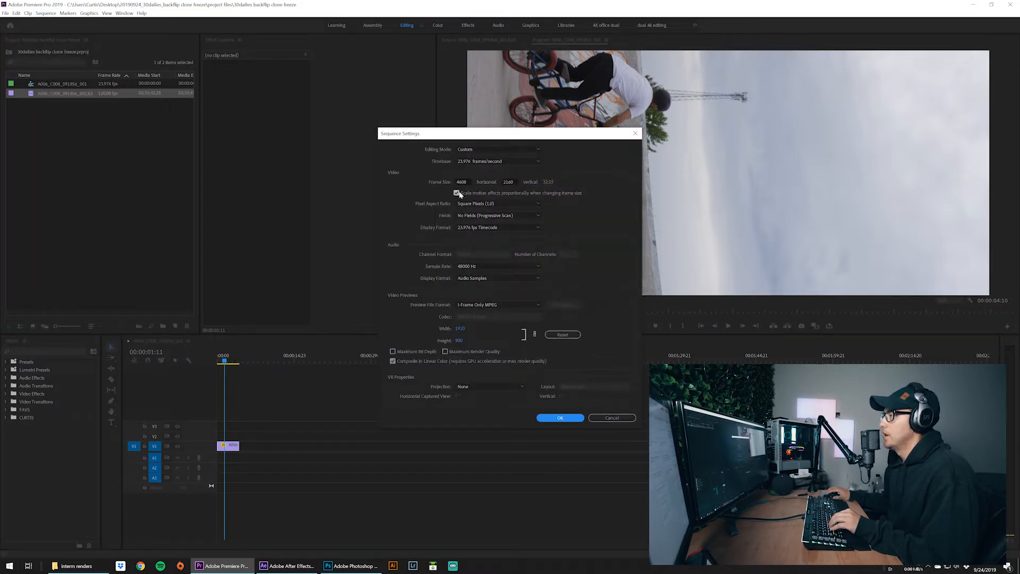
pyautogui.click(467, 182)
pyautogui.write('2160')
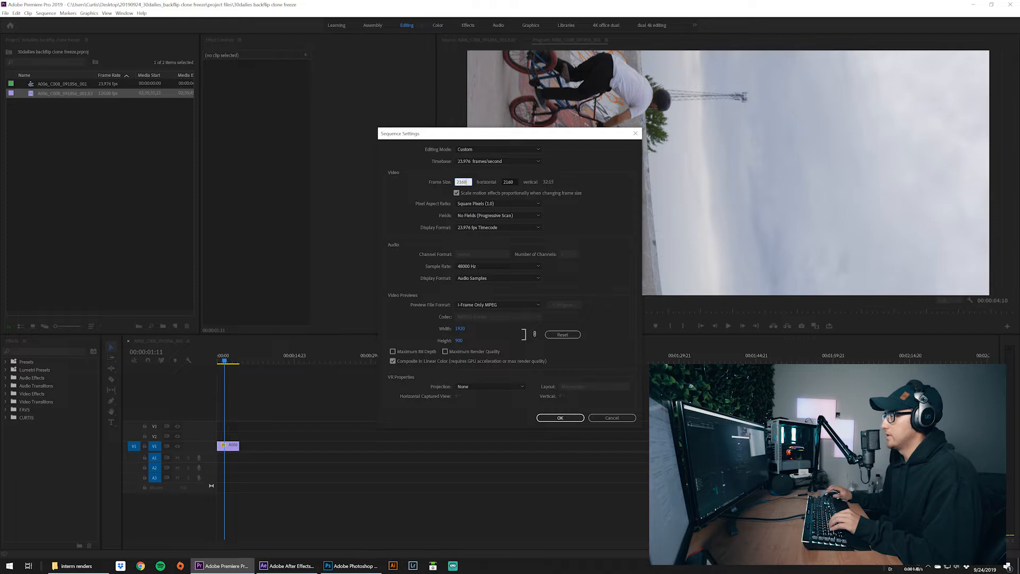
pyautogui.press('Tab')
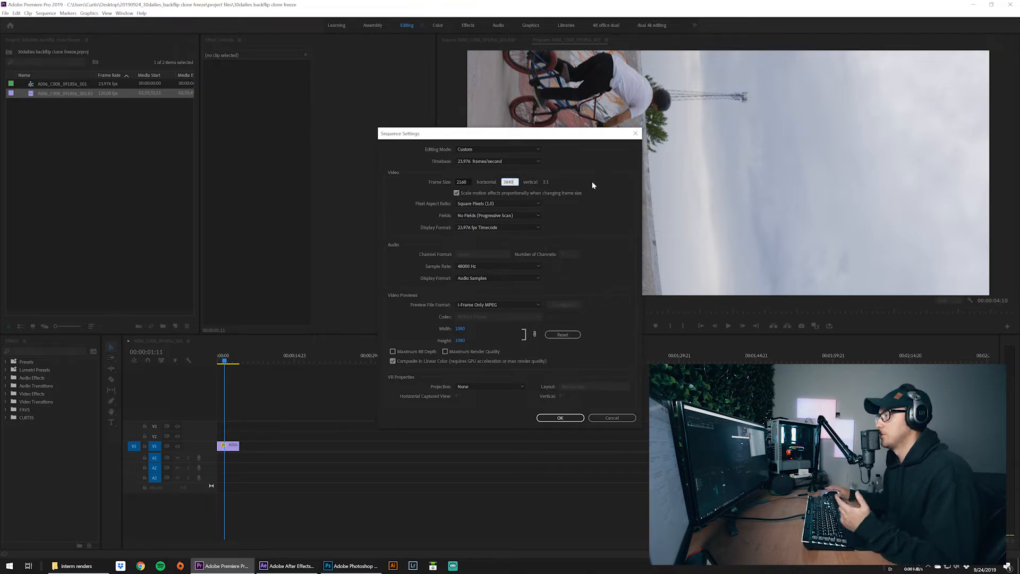
pyautogui.click(579, 418)
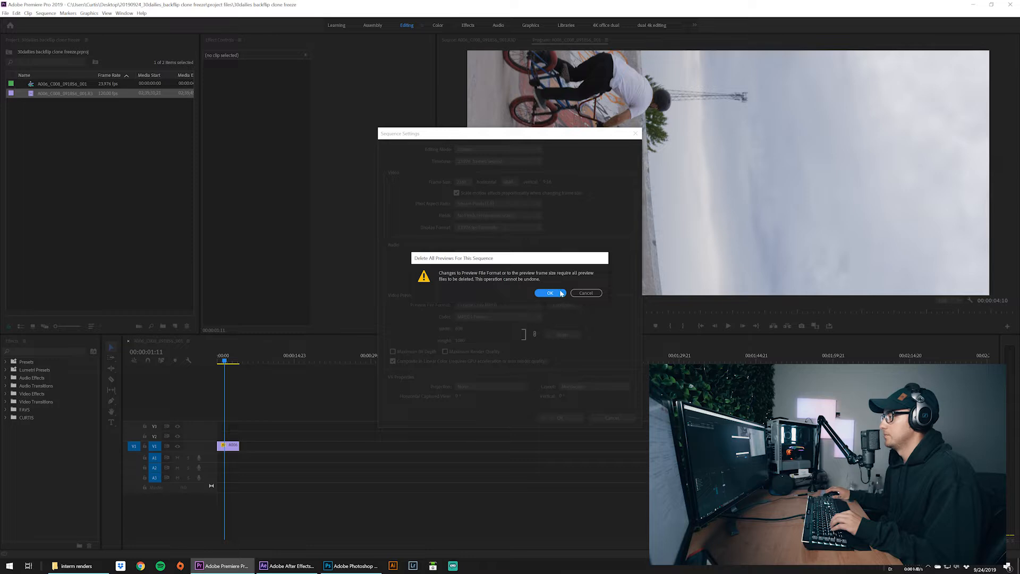
pyautogui.click(550, 293)
# - Rotate the backflip clip by -90 degrees to stand upright in the vertical frame
pyautogui.click(237, 442)
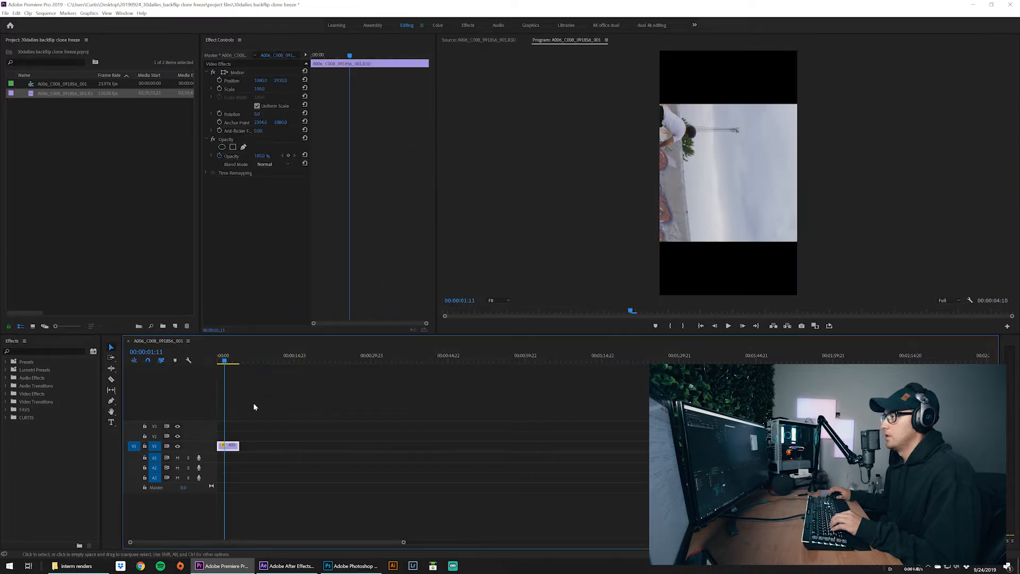
pyautogui.click(258, 114)
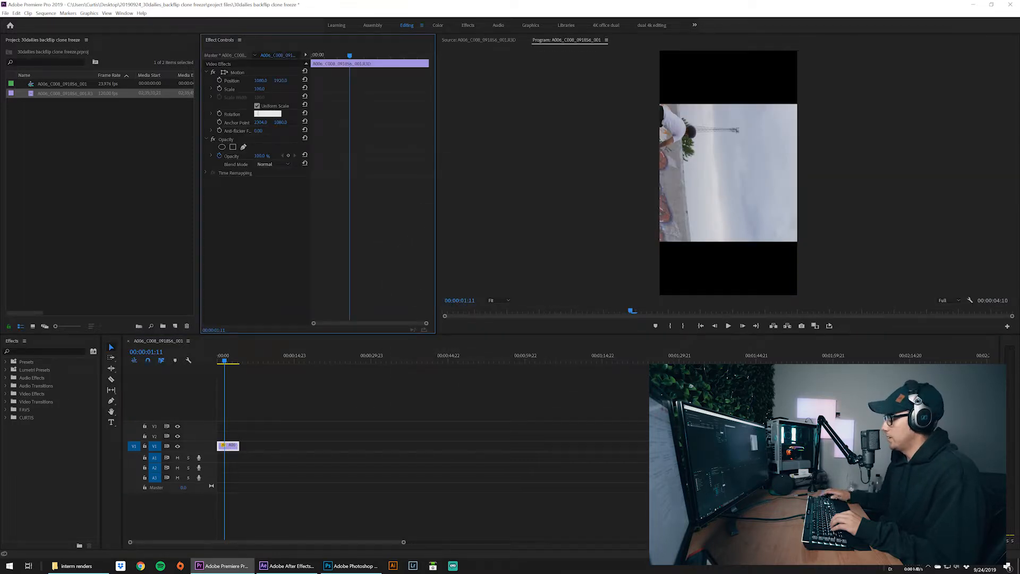
pyautogui.write('-90')
pyautogui.press('Return')
# - Play back the rotated clip from near the start of the sequence and save the project
pyautogui.click(219, 360)
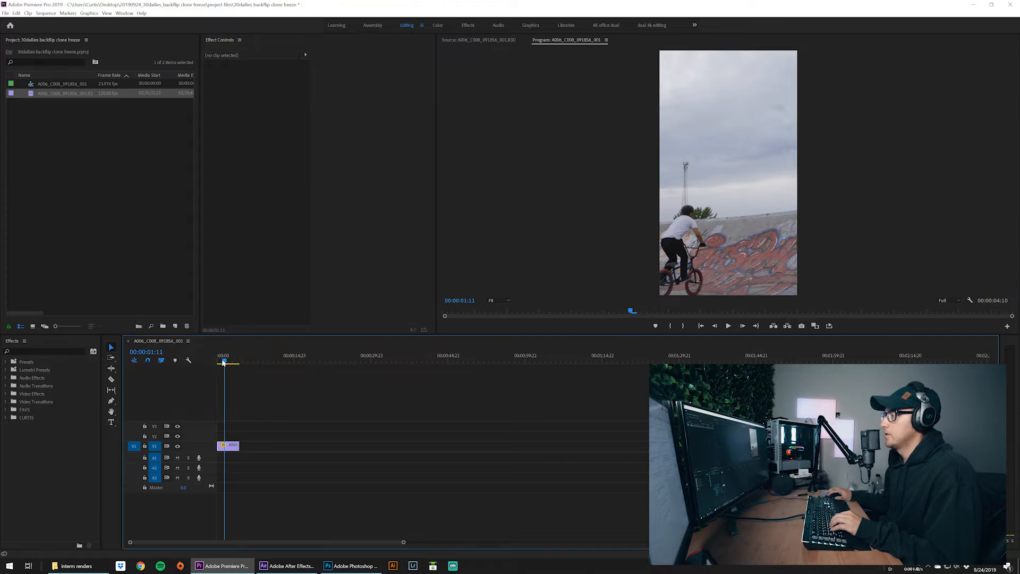
pyautogui.press('space')
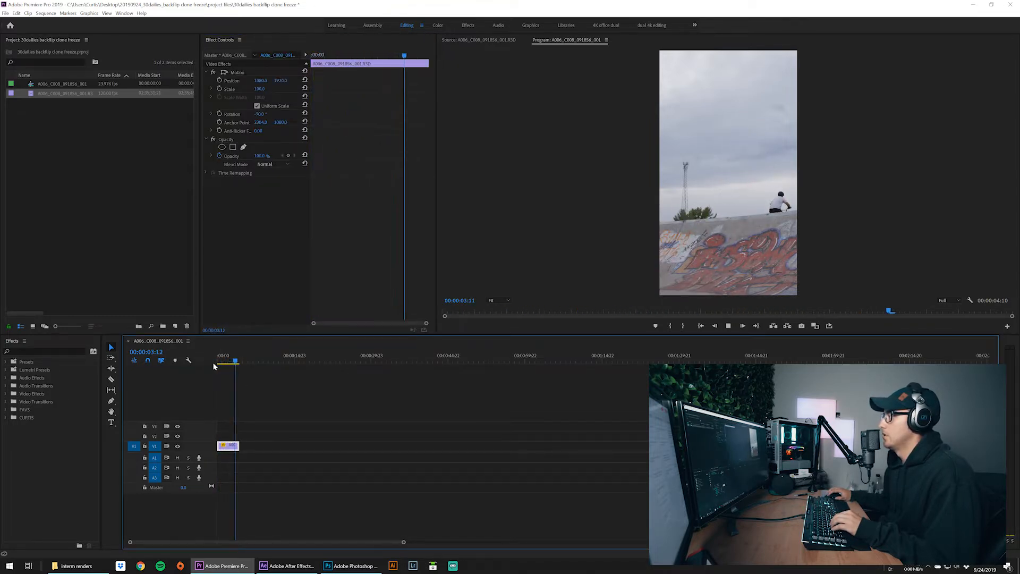
pyautogui.press('space')
pyautogui.click(255, 396)
pyautogui.hotkey('ctrl', 's')
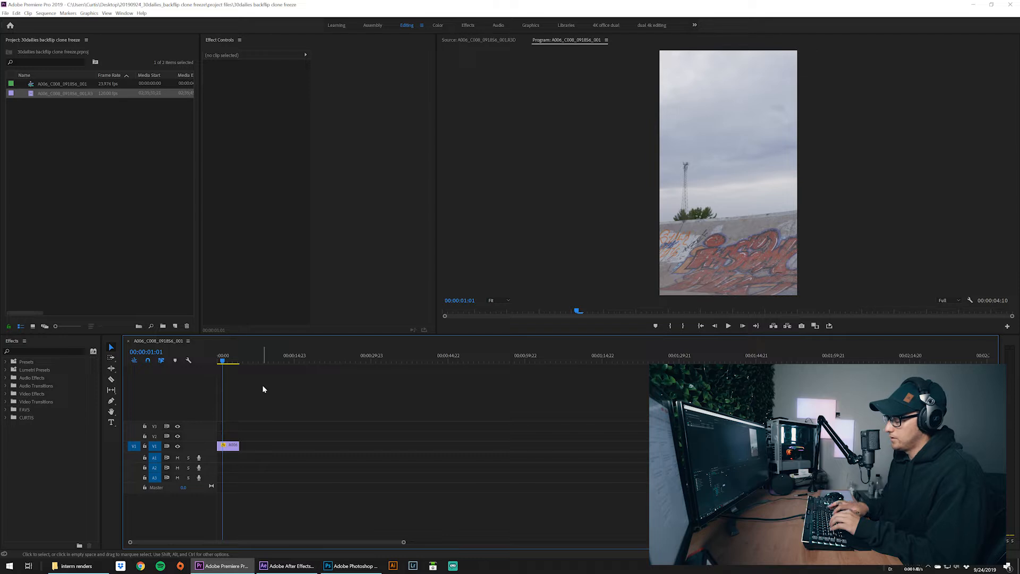
# - Open the export settings for the vertical sequence and choose the QuickTime Apple ProRes 422 HQ preset
pyautogui.hotkey('ctrl', 'm')
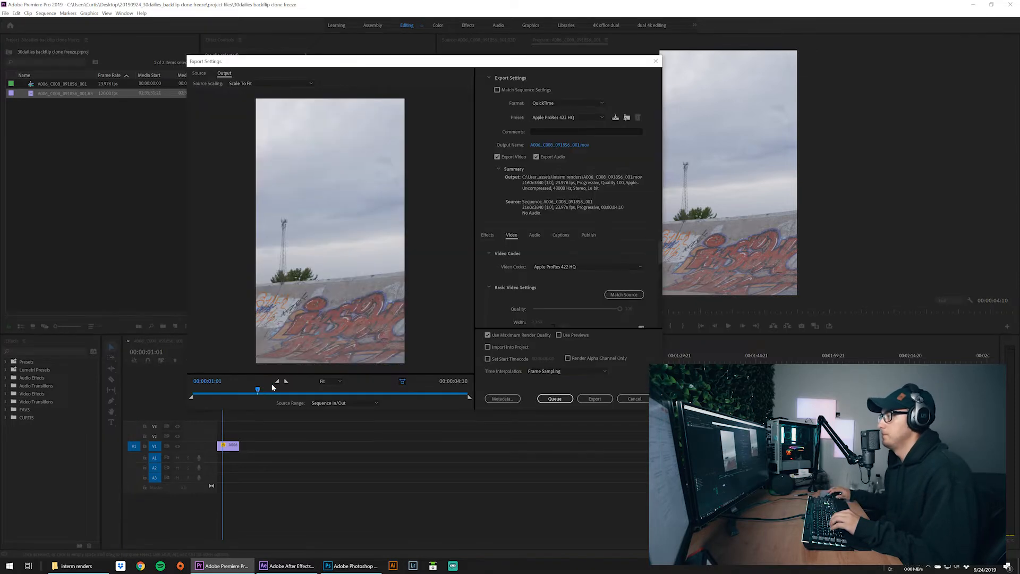
pyautogui.click(547, 118)
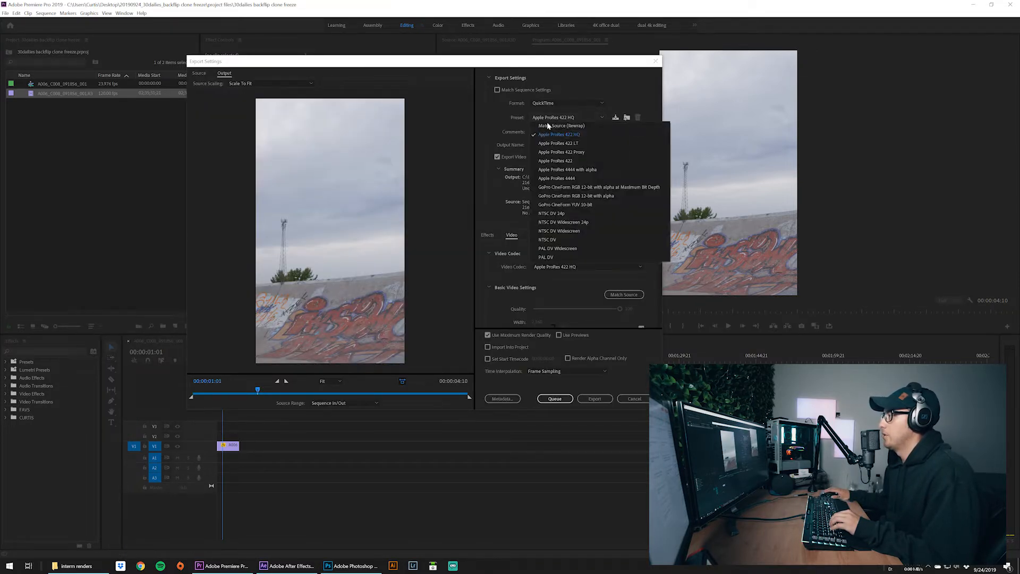
pyautogui.click(552, 135)
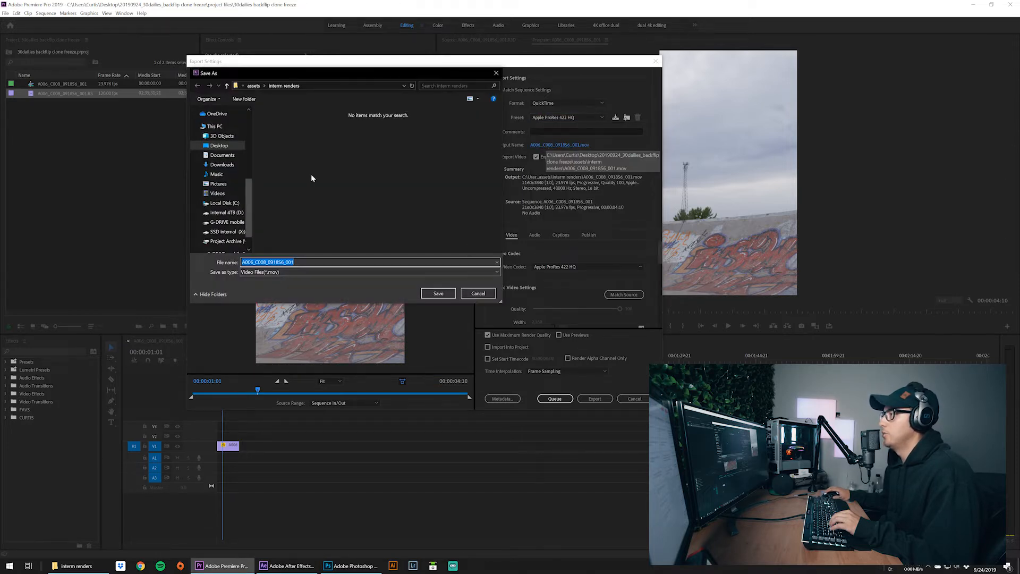
# - Set the export output to a file named "flip clip" in the project's assets > interm renders folder
pyautogui.click(258, 88)
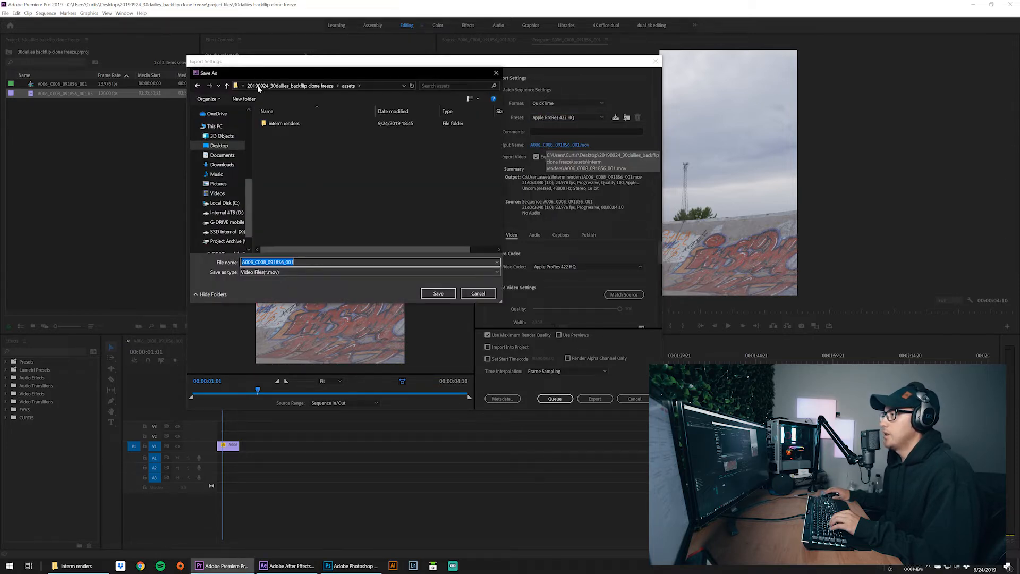
pyautogui.click(327, 87)
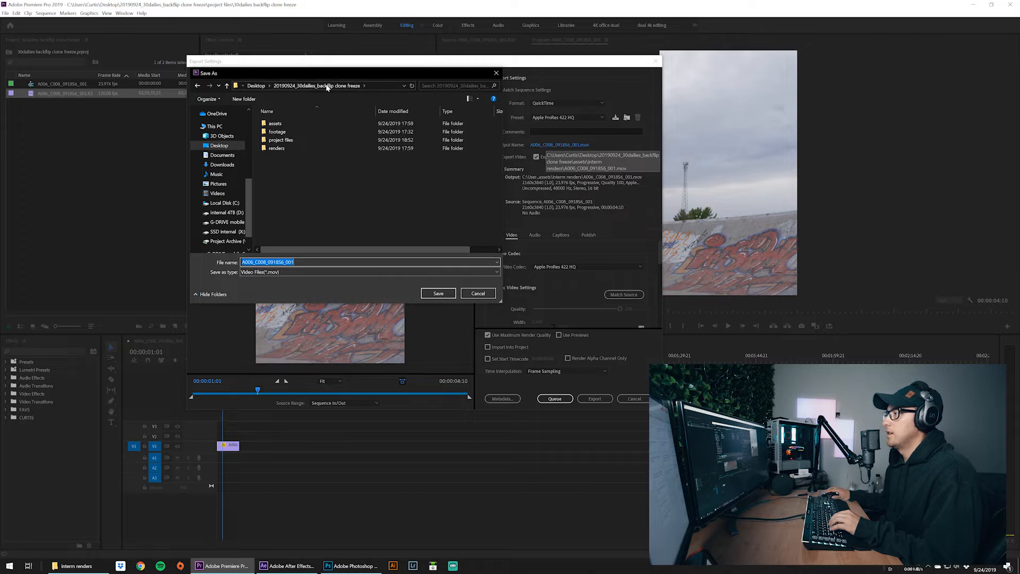
pyautogui.doubleClick(280, 124)
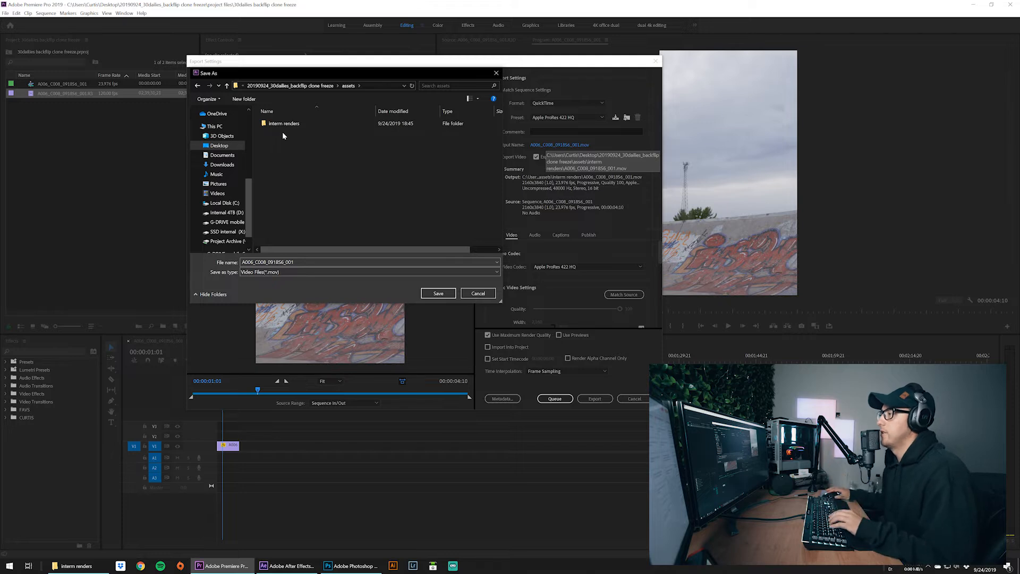
pyautogui.doubleClick(284, 123)
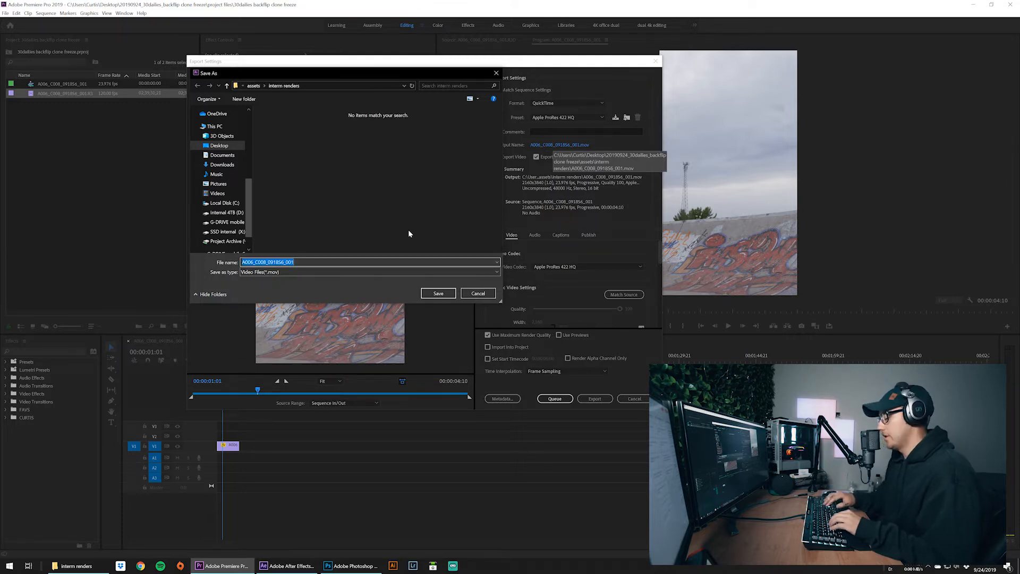
pyautogui.write('flip clip')
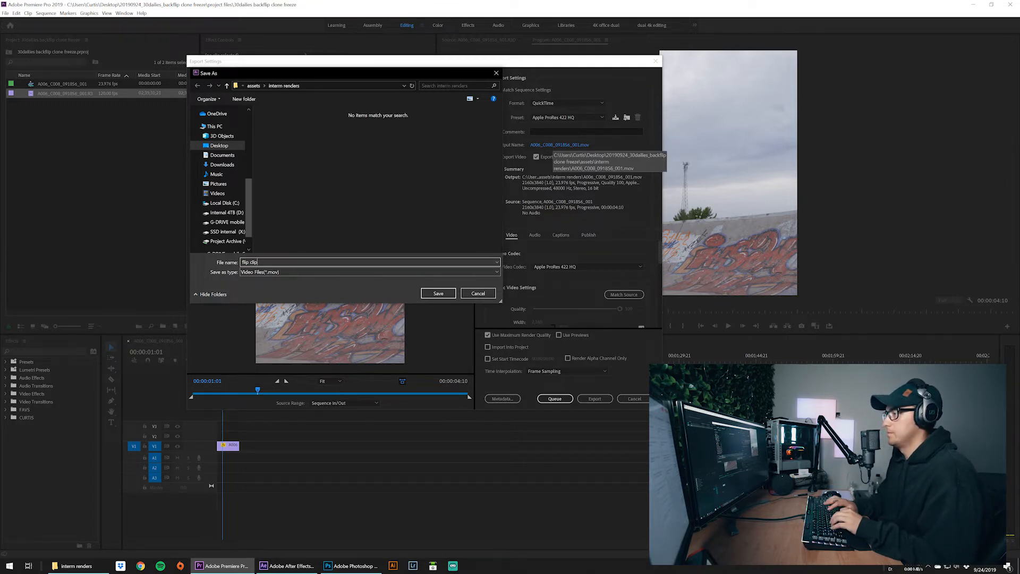
pyautogui.press('Return')
# - Review the video export settings and export the clip
pyautogui.scroll(-2, 500, 283)
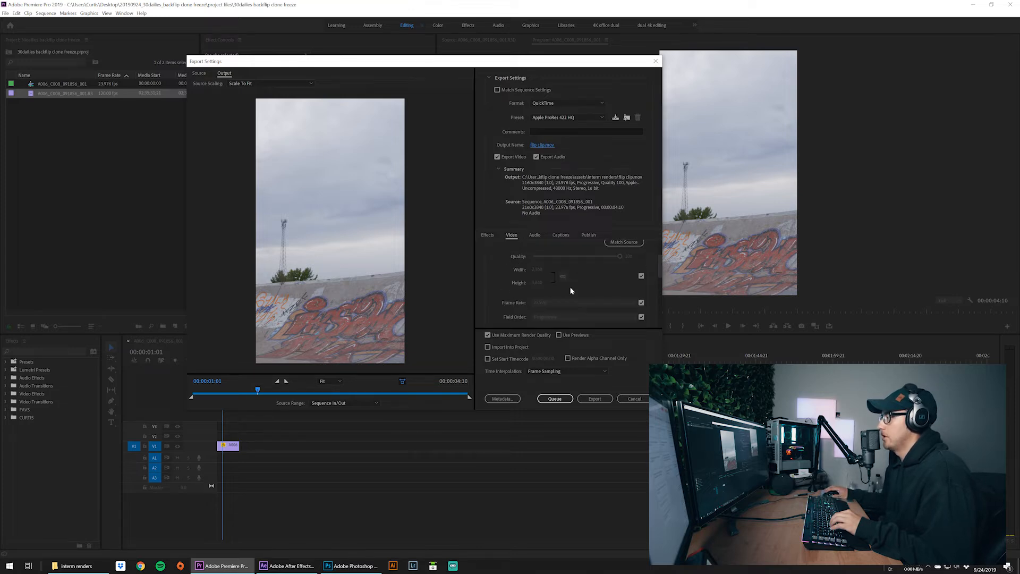
pyautogui.scroll(-3, 658, 272)
pyautogui.click(502, 272)
pyautogui.click(598, 403)
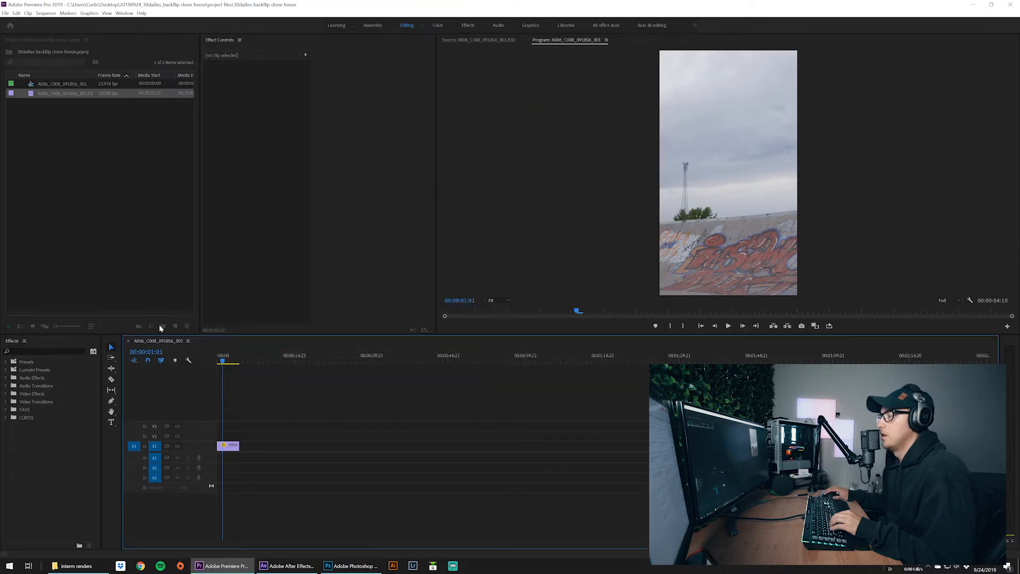
# - Switch to After Effects, import the exported flip clip.mov from the interm renders folder and create a composition from it
pyautogui.click(287, 566)
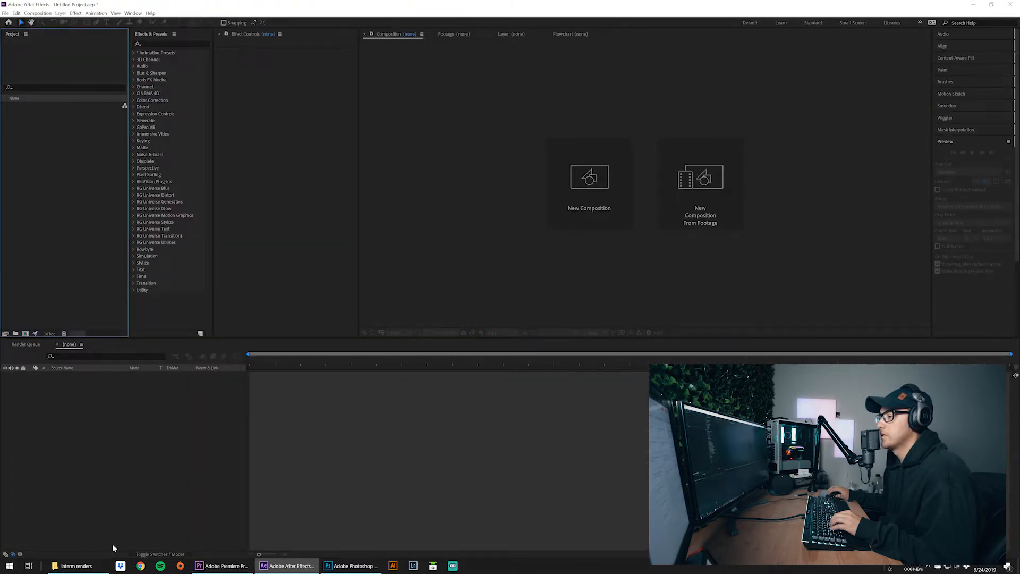
pyautogui.click(74, 566)
pyautogui.moveTo(476, 178); pyautogui.dragTo(61, 188)
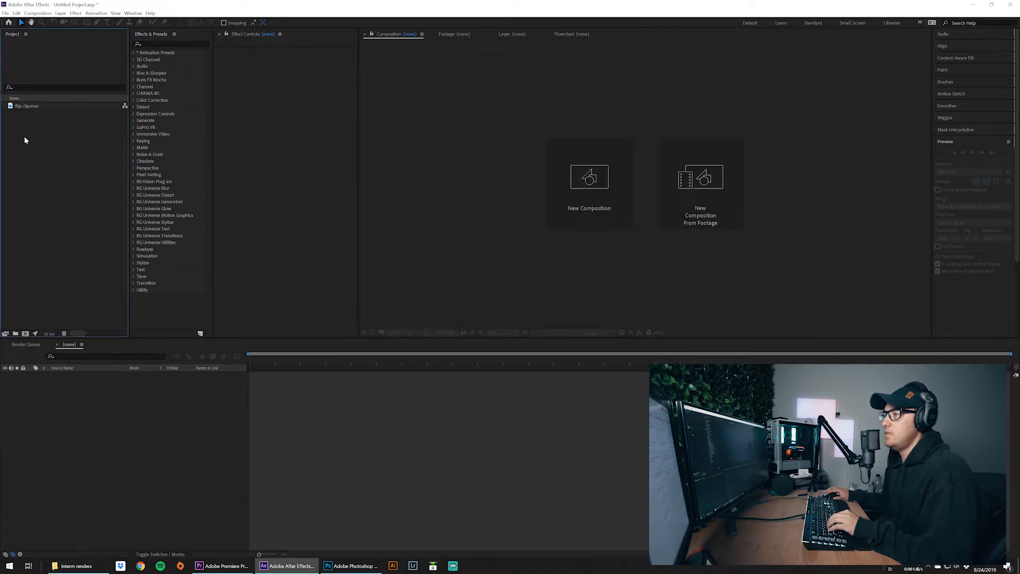
pyautogui.click(22, 109)
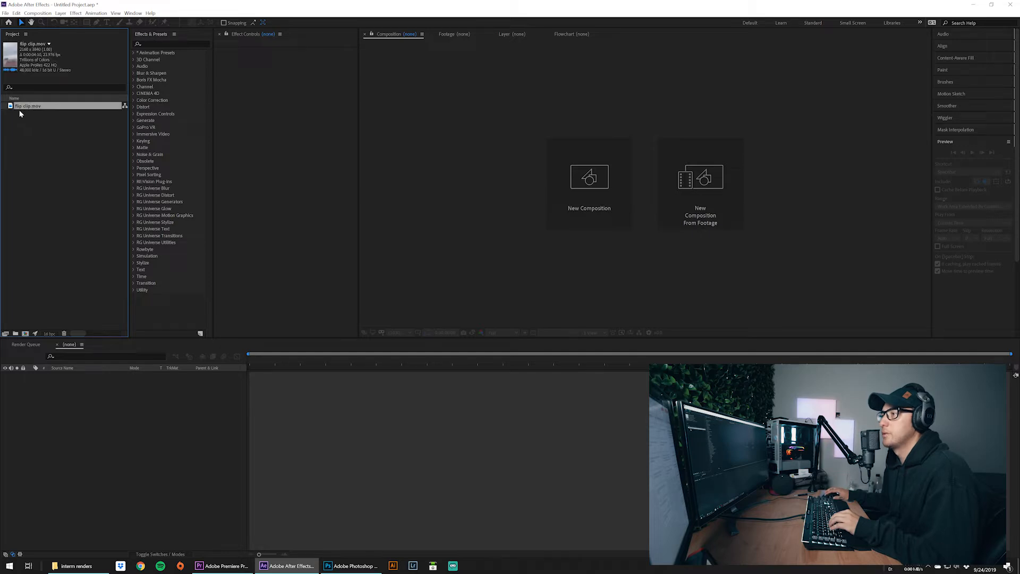
pyautogui.click(25, 335)
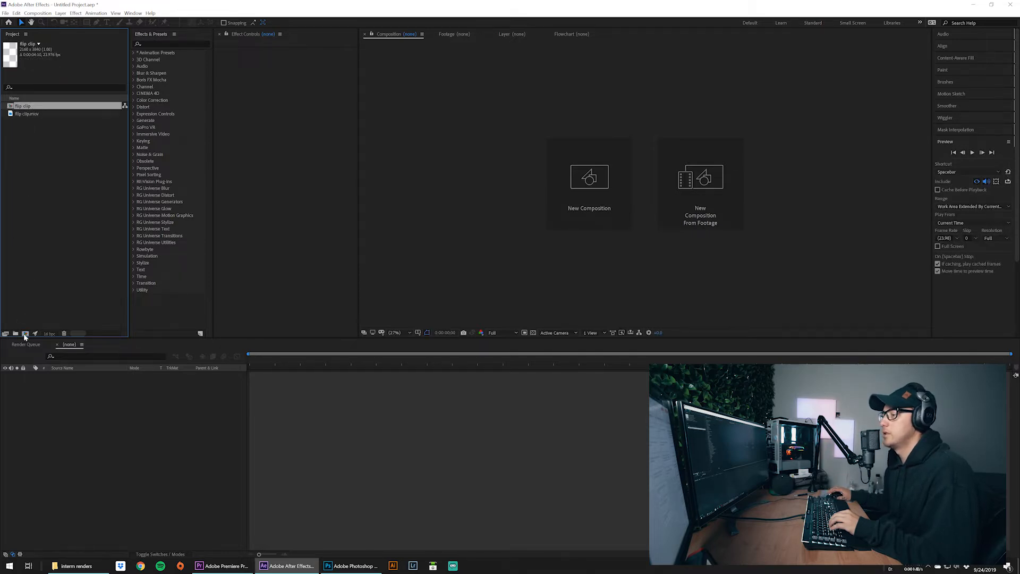
# - Play back the start of the flip clip composition
pyautogui.click(279, 415)
pyautogui.press('space')
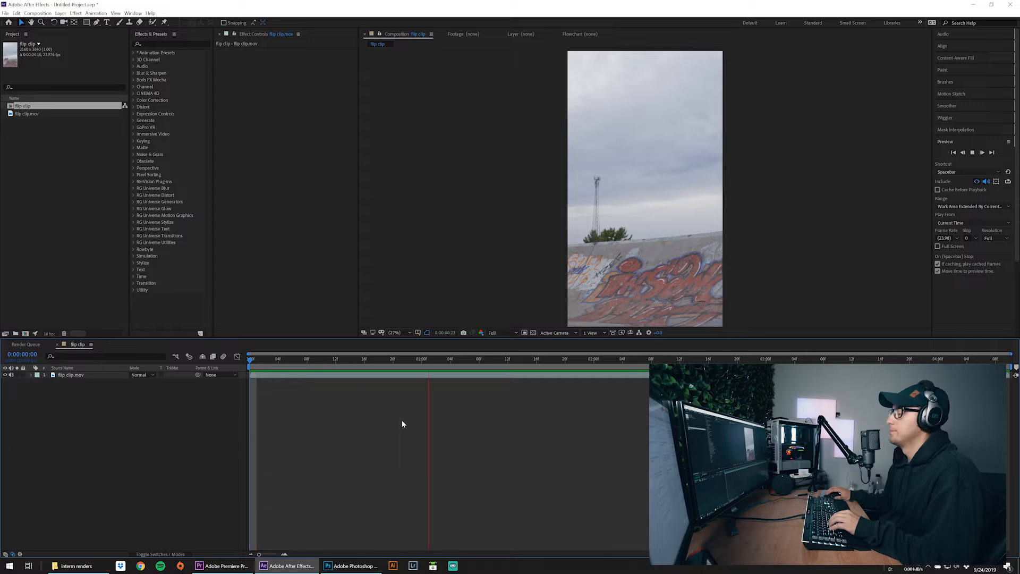
pyautogui.press('space')
# - Move the current time to 0:00:02:10, where the rider is upside down, and duplicate the flip clip layer
pyautogui.moveTo(589, 363); pyautogui.dragTo(666, 366)
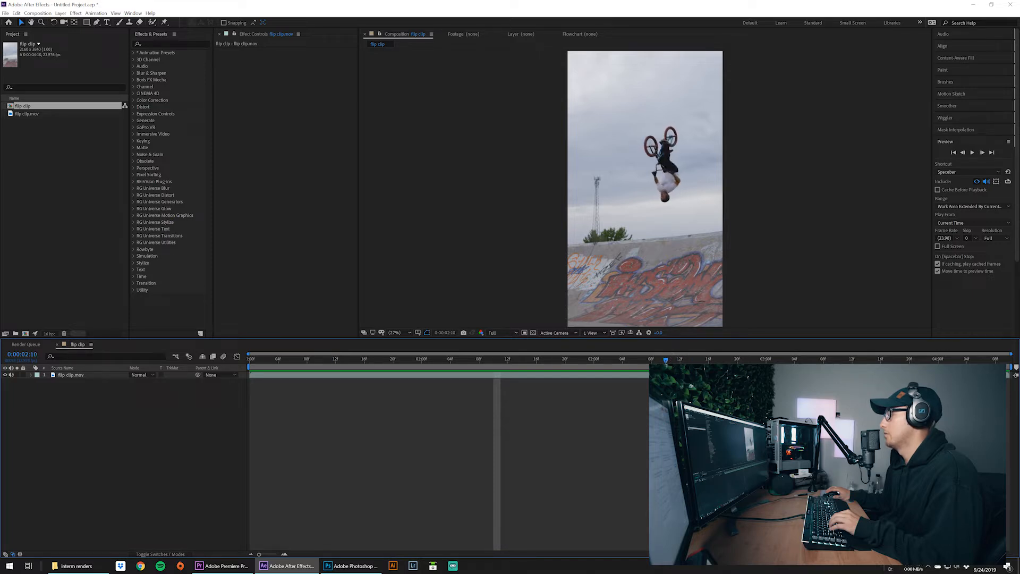
pyautogui.click(666, 375)
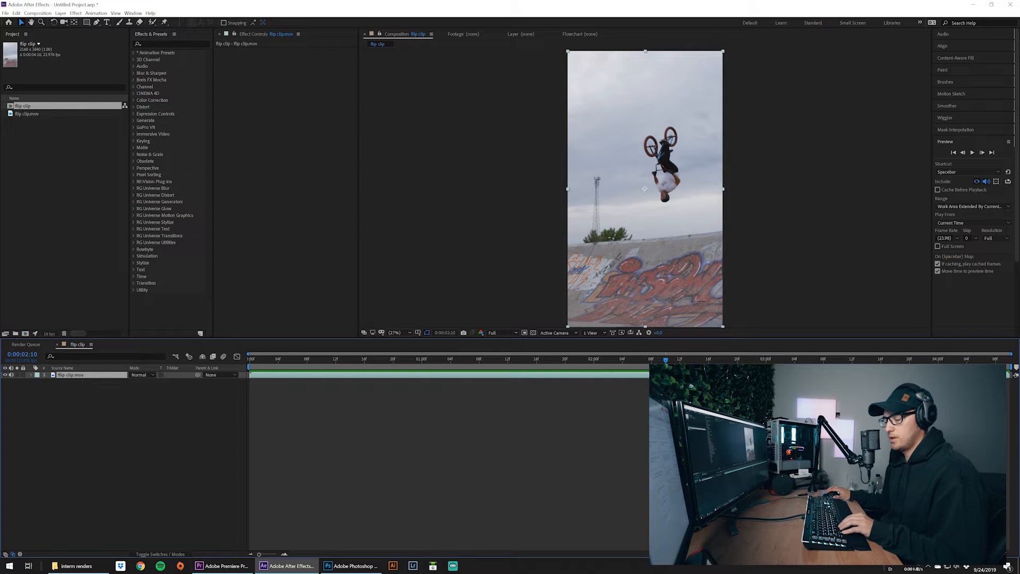
pyautogui.hotkey('ctrl', 'd')
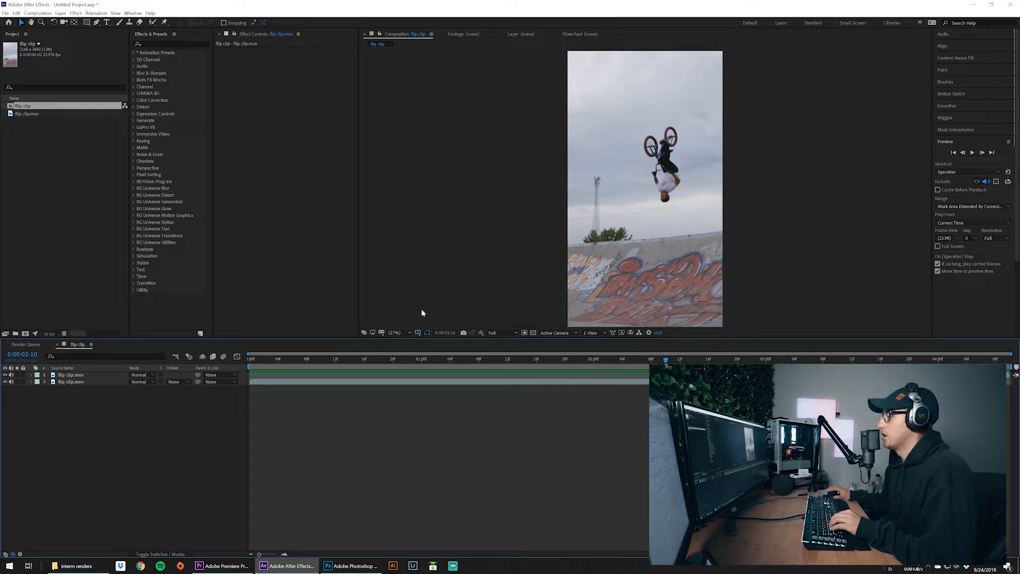
# - Send the current composition frame to the render queue as a single-frame file
pyautogui.click(37, 13)
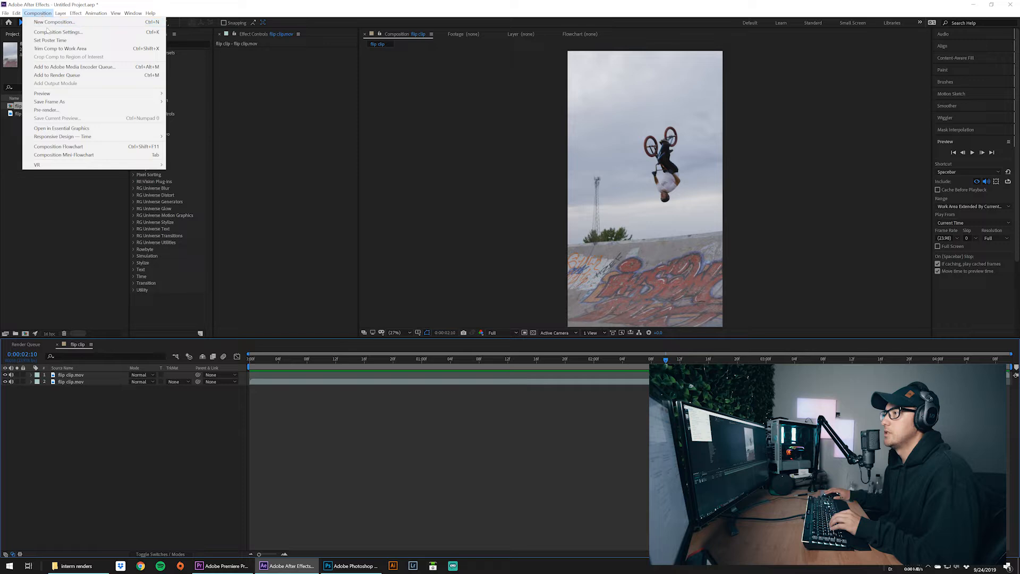
pyautogui.moveTo(64, 101)
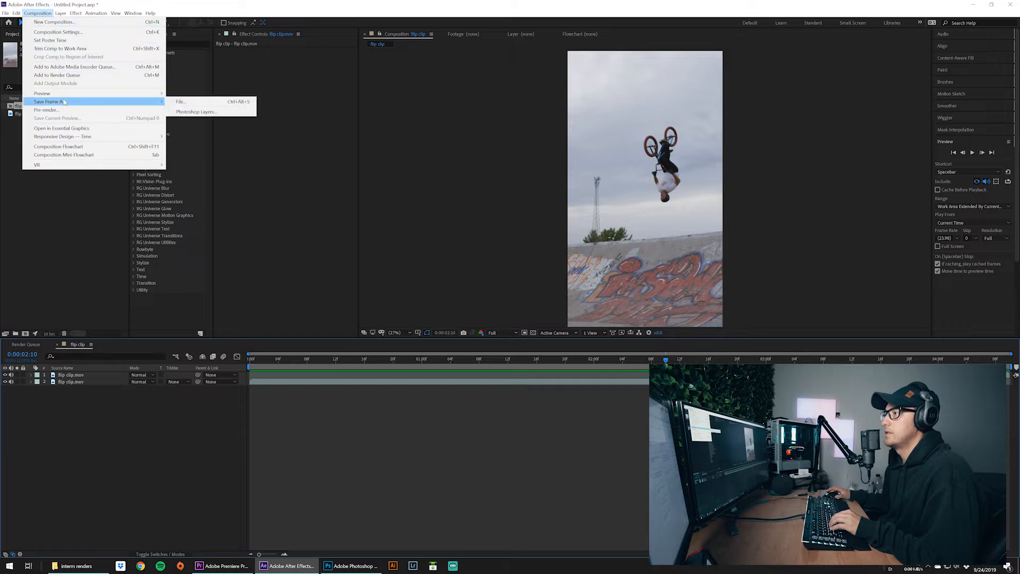
pyautogui.click(197, 102)
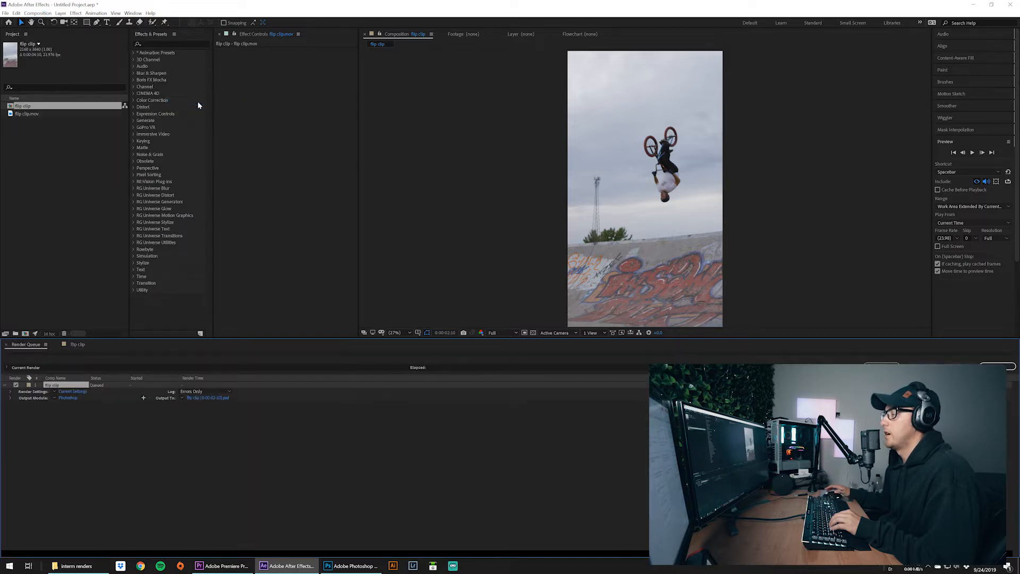
# - Check the frame's output module formats, including PNG Sequence, and settle on Photoshop Sequence with RGB + Alpha
pyautogui.click(69, 398)
pyautogui.click(275, 199)
pyautogui.click(274, 199)
pyautogui.click(269, 188)
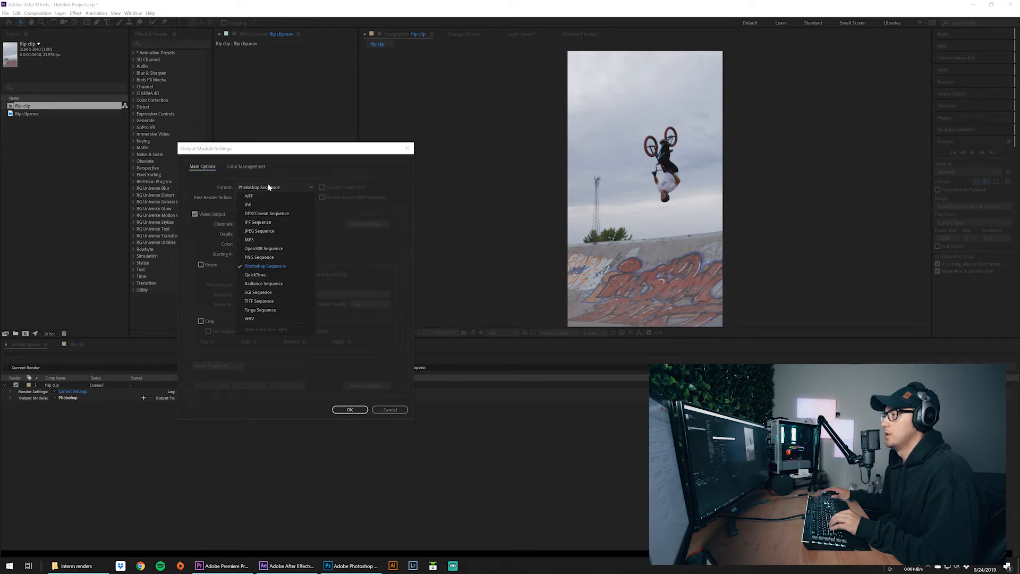
pyautogui.click(272, 257)
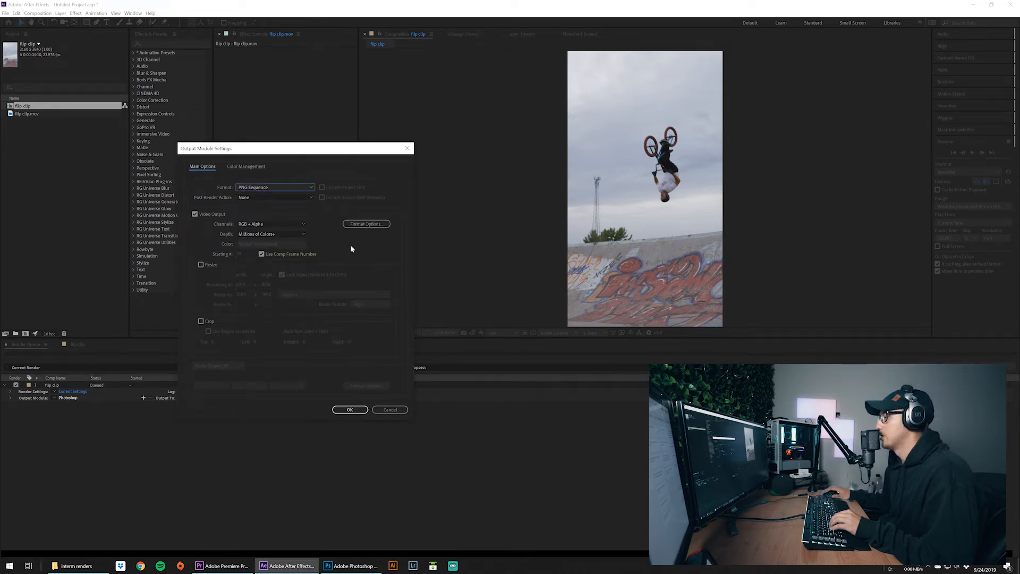
pyautogui.click(259, 188)
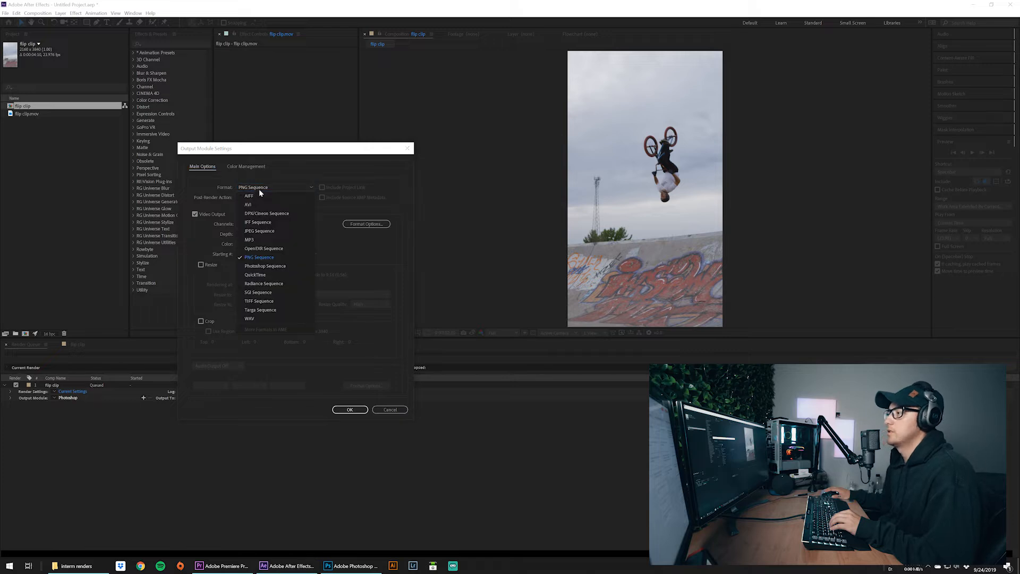
pyautogui.click(266, 265)
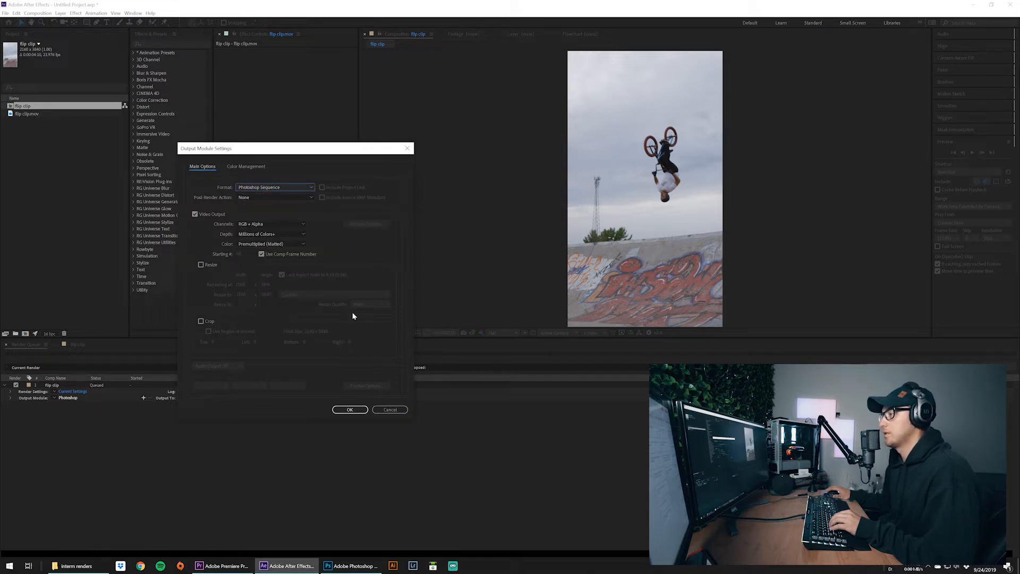
pyautogui.click(351, 409)
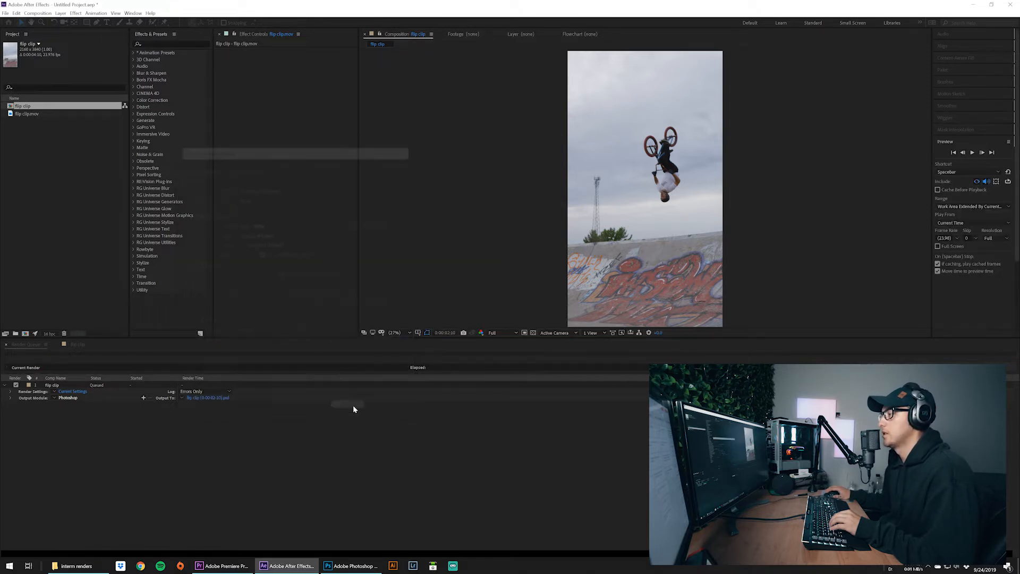
# - Name the output file "flip frame" in the interm renders folder and render the frame
pyautogui.click(208, 398)
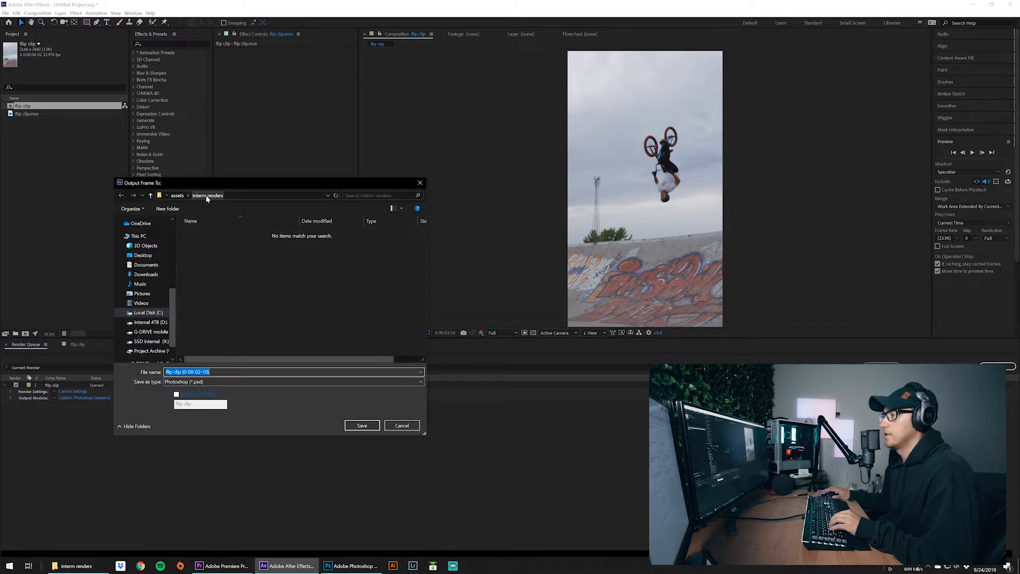
pyautogui.moveTo(220, 372); pyautogui.dragTo(146, 377)
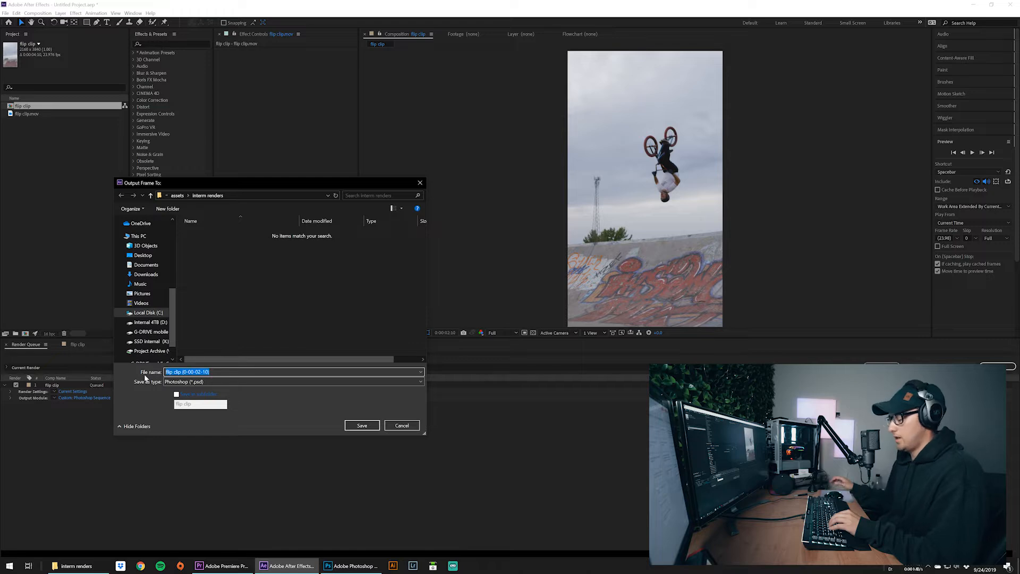
pyautogui.write('frame')
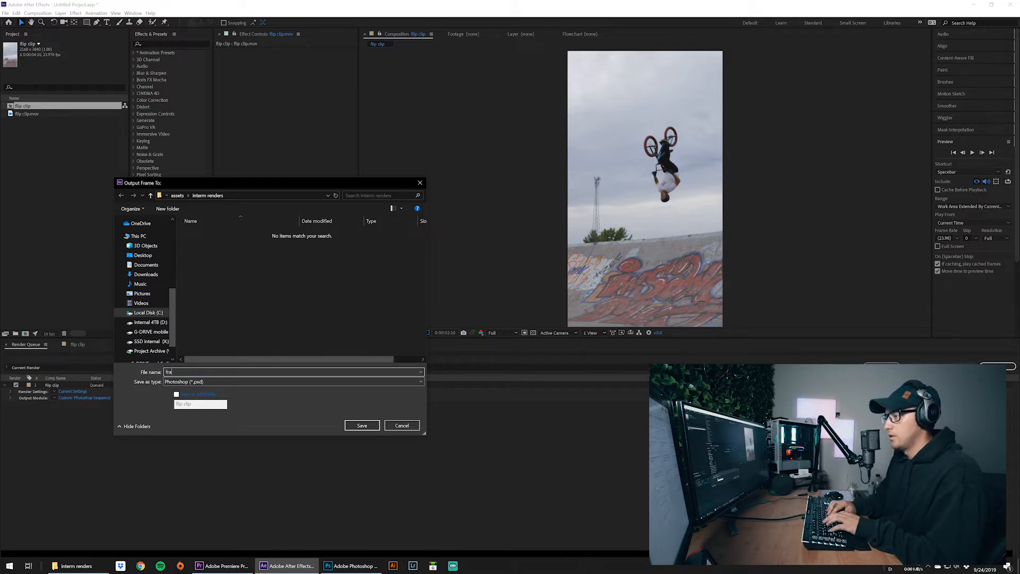
pyautogui.press('BackSpace')
pyautogui.press('BackSpace')
pyautogui.press('BackSpace')
pyautogui.press('BackSpace')
pyautogui.press('BackSpace')
pyautogui.write('flip ')
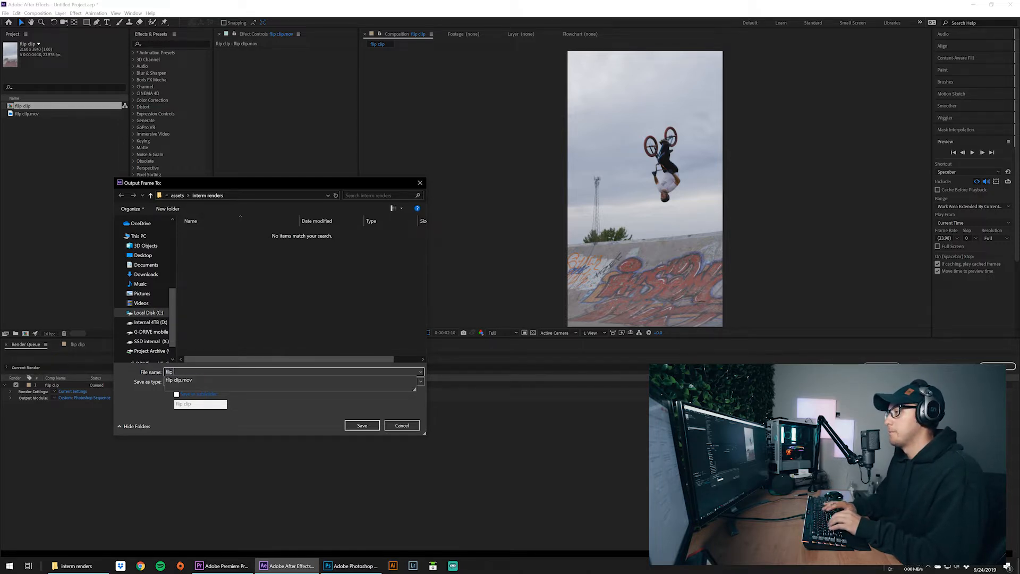
pyautogui.write('frame')
pyautogui.press('Return')
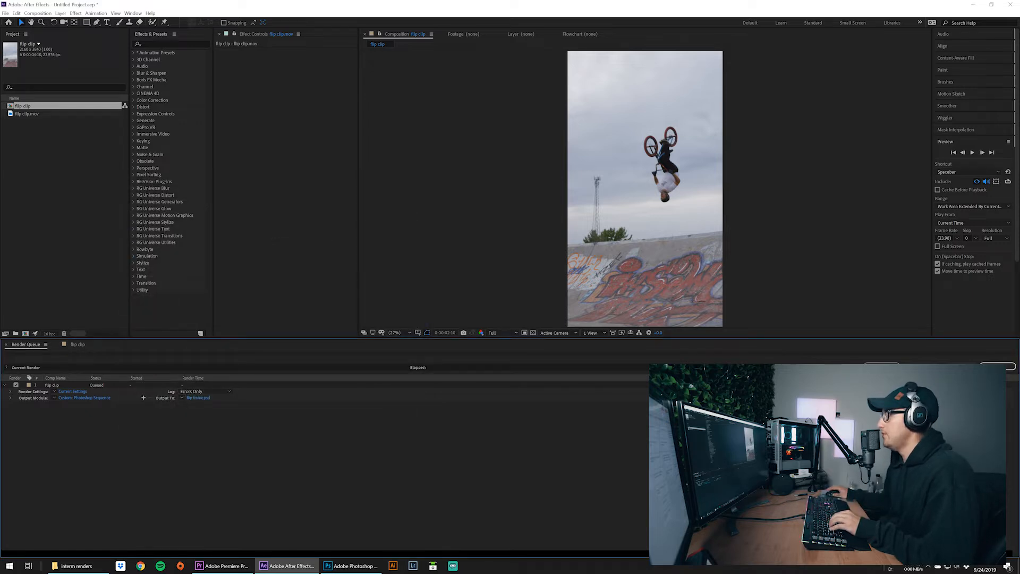
pyautogui.click(999, 367)
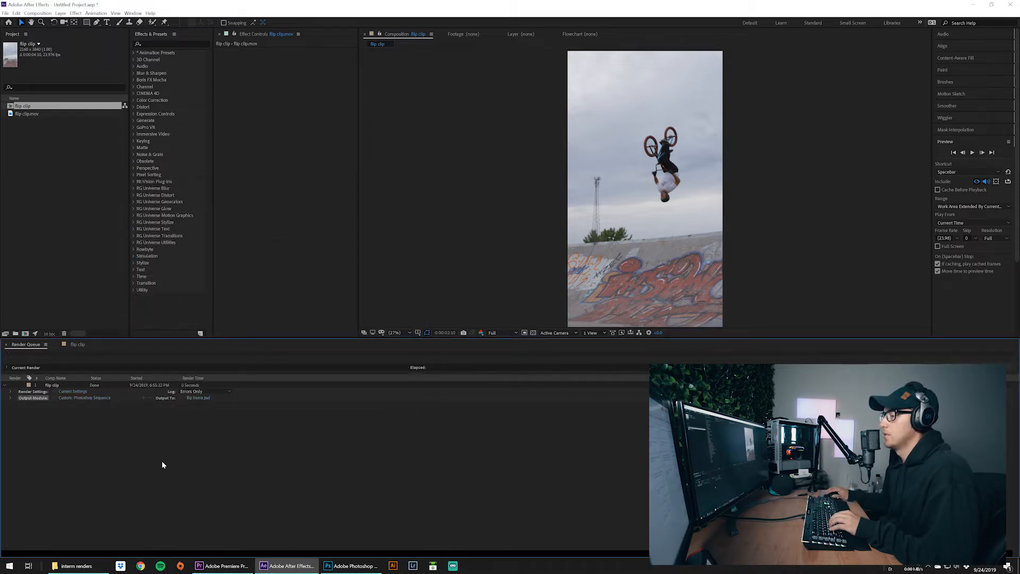
# - Open the rendered flip frame PSD from the interm renders folder in Photoshop and activate the Move tool
pyautogui.click(96, 566)
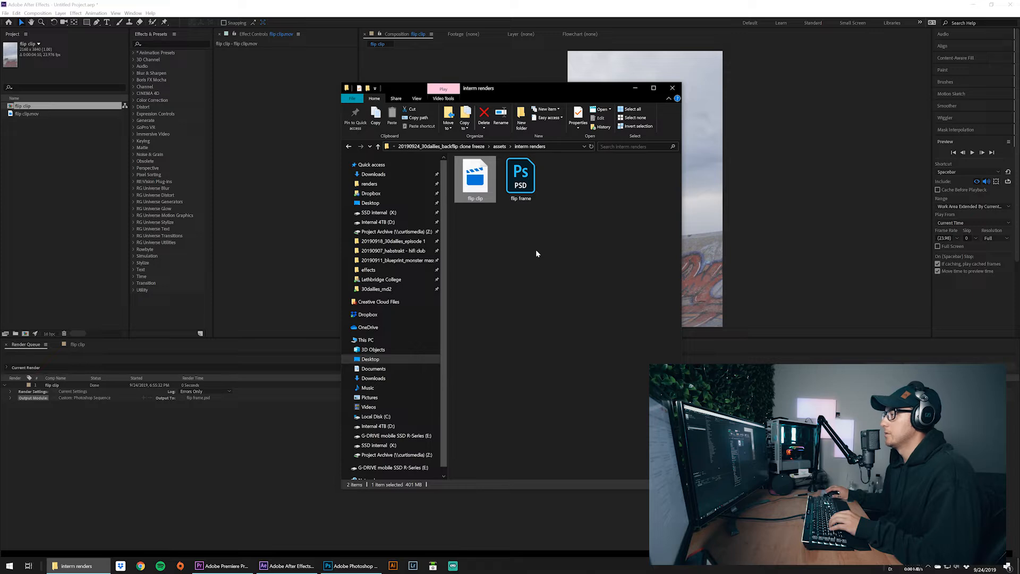
pyautogui.doubleClick(528, 183)
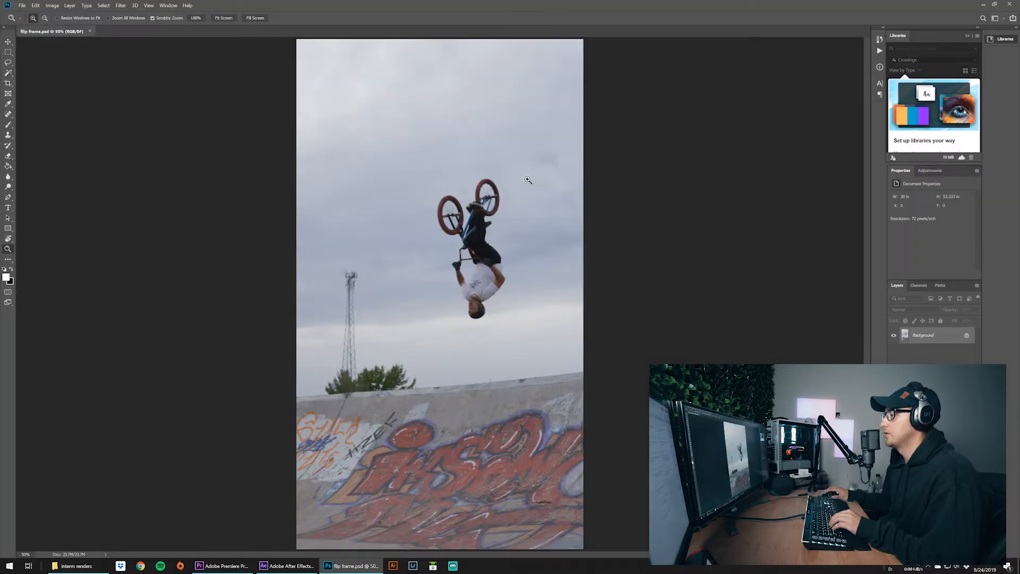
pyautogui.press('v')
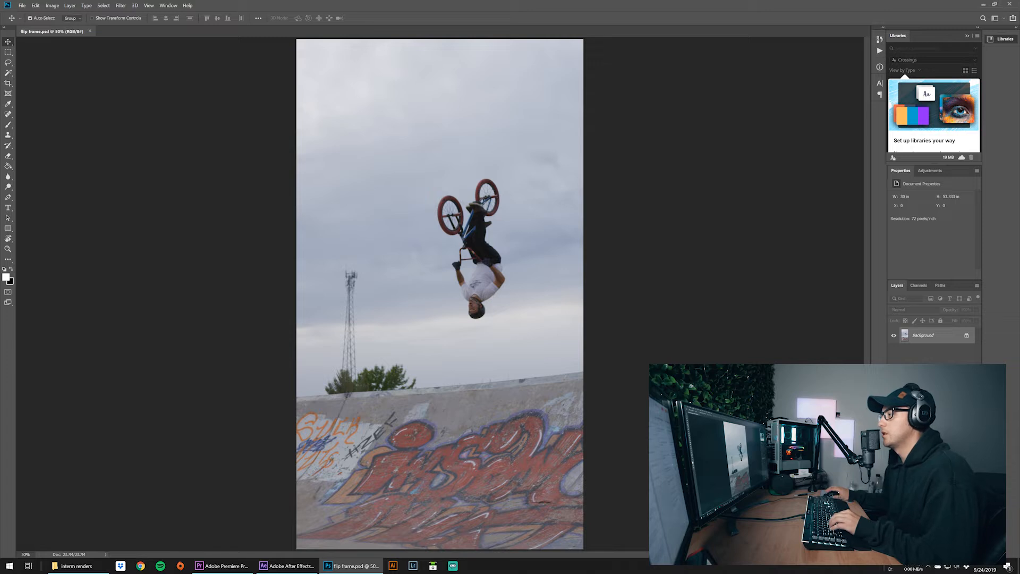
# - Convert the locked background to the editable layer Layer 0 and start a Pen path from the front wheel along the handlebars
pyautogui.doubleClick(928, 340)
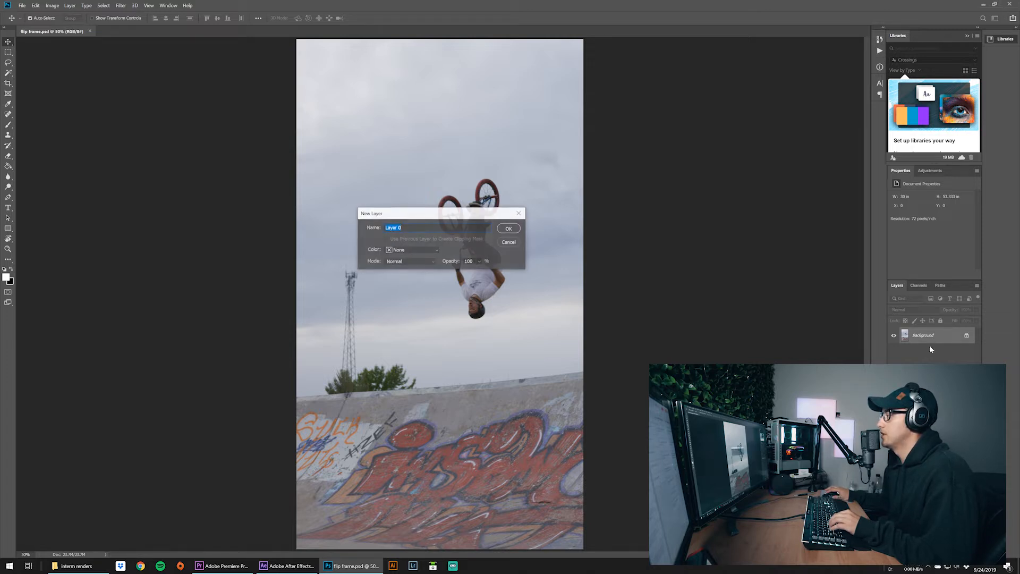
pyautogui.click(509, 229)
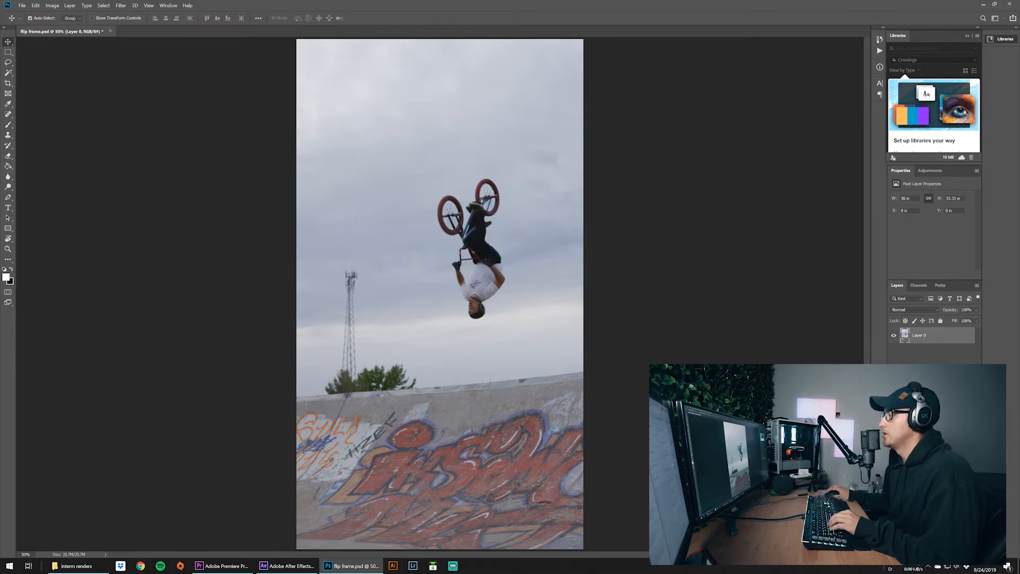
pyautogui.press('z')
pyautogui.click(485, 222)
pyautogui.click(484, 221)
pyautogui.click(484, 221)
pyautogui.hotkey('ctrl', '+')
pyautogui.hotkey('ctrl', '+')
pyautogui.hotkey('ctrl', '+')
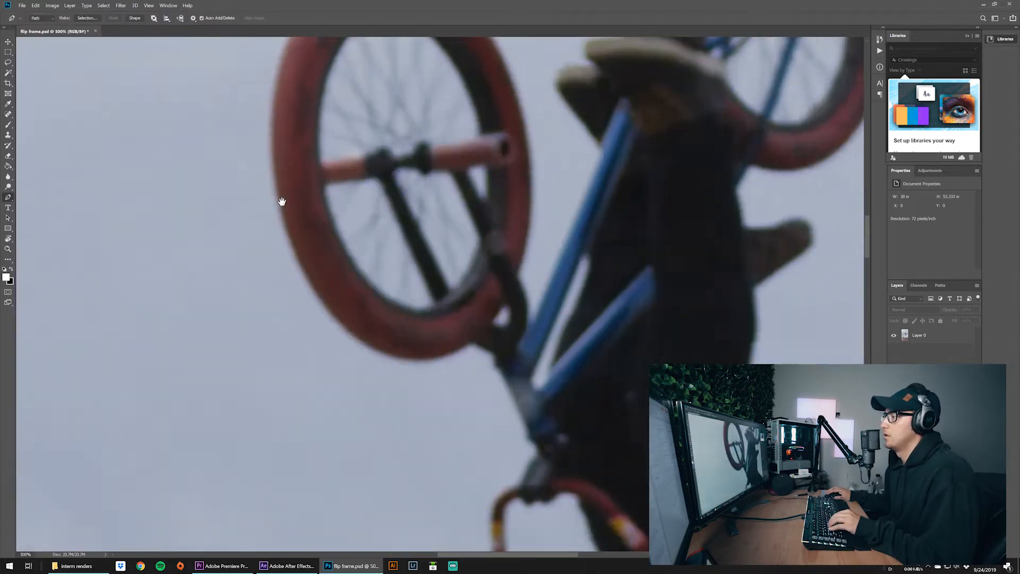
pyautogui.scroll(2, 367, 456)
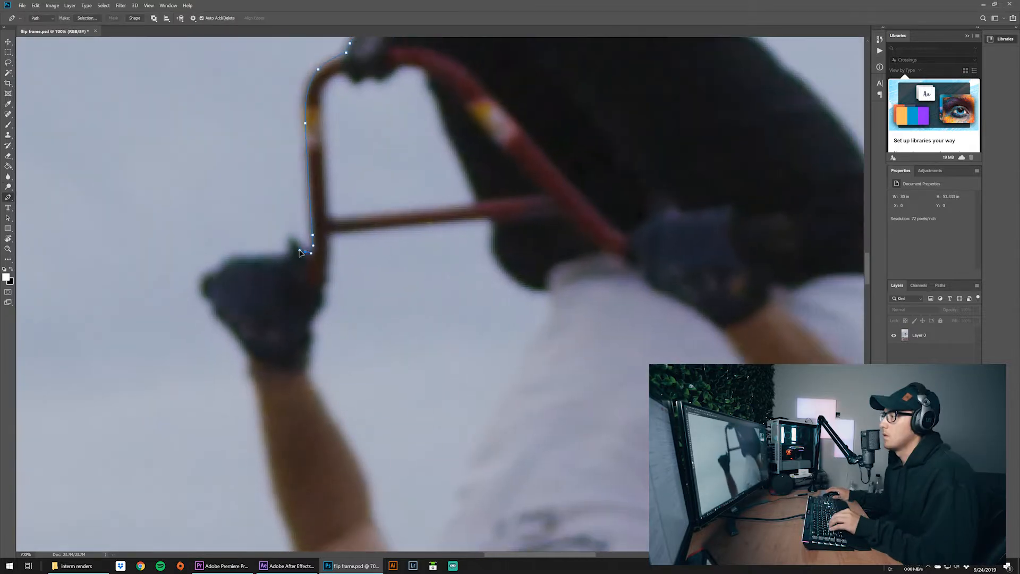
# - Continue the Pen path around the rider's gloved hand, along the forearm and face, and under the helmet
pyautogui.click(248, 360)
pyautogui.moveTo(248, 362); pyautogui.dragTo(217, 217)
pyautogui.click(230, 271)
pyautogui.click(249, 365)
pyautogui.moveTo(259, 394); pyautogui.dragTo(159, 116)
pyautogui.click(207, 265)
pyautogui.click(259, 318)
pyautogui.click(273, 325)
pyautogui.click(273, 376)
pyautogui.click(275, 455)
pyautogui.click(267, 491)
pyautogui.moveTo(269, 496); pyautogui.dragTo(173, 278)
pyautogui.click(215, 338)
pyautogui.click(276, 353)
pyautogui.click(384, 296)
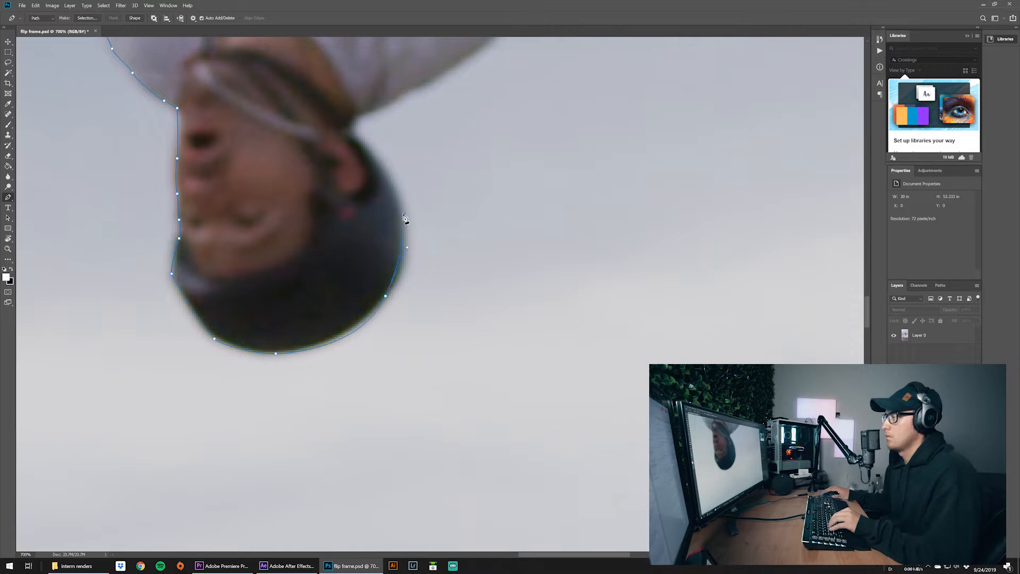
pyautogui.moveTo(400, 231); pyautogui.dragTo(396, 185)
pyautogui.hotkey('ctrl', 'z')
pyautogui.hotkey('ctrl', 'z')
pyautogui.hotkey('ctrl', 'z')
# - Curve the Pen path around the back of the helmet up to the rider's neck
pyautogui.moveTo(365, 319); pyautogui.dragTo(388, 294)
pyautogui.moveTo(404, 224); pyautogui.dragTo(394, 179)
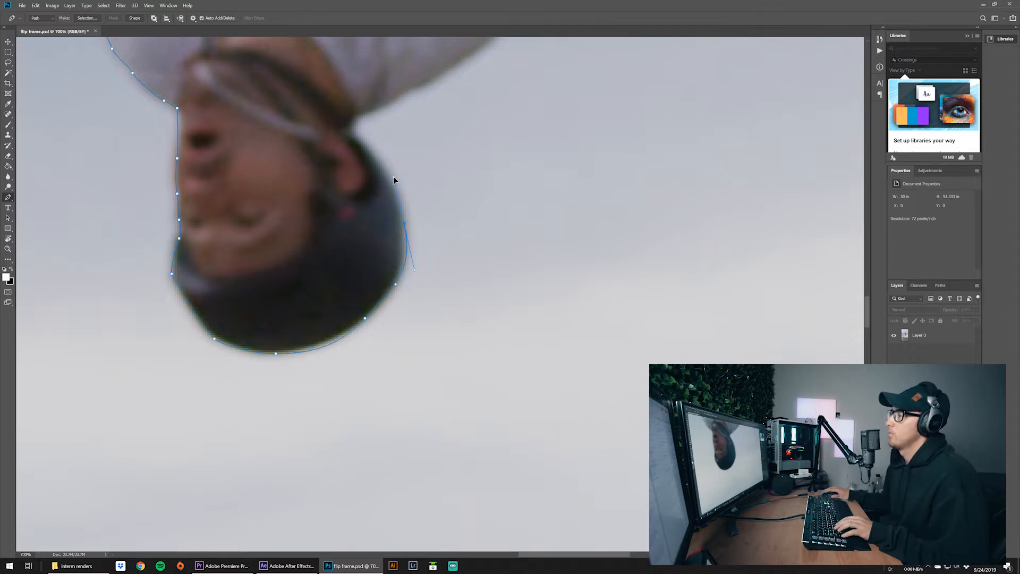
pyautogui.click(359, 140)
pyautogui.click(349, 129)
pyautogui.moveTo(361, 116); pyautogui.dragTo(368, 114)
# - Extend the Pen path along the shirt's shoulder and around the elbow of the rider's other arm
pyautogui.moveTo(396, 107); pyautogui.dragTo(209, 297)
pyautogui.moveTo(218, 283); pyautogui.dragTo(225, 279)
pyautogui.click(262, 259)
pyautogui.click(314, 223)
pyautogui.click(350, 200)
pyautogui.click(415, 123)
pyautogui.moveTo(419, 63); pyautogui.dragTo(385, 385)
pyautogui.click(384, 248)
# - Trace the path along the rider's lower back and dark trousers and around the protruding pedal
pyautogui.moveTo(378, 215); pyautogui.dragTo(483, 409)
pyautogui.moveTo(414, 294); pyautogui.dragTo(395, 272)
pyautogui.click(343, 232)
pyautogui.moveTo(266, 163); pyautogui.dragTo(285, 379)
pyautogui.click(280, 347)
pyautogui.moveTo(291, 275); pyautogui.dragTo(292, 259)
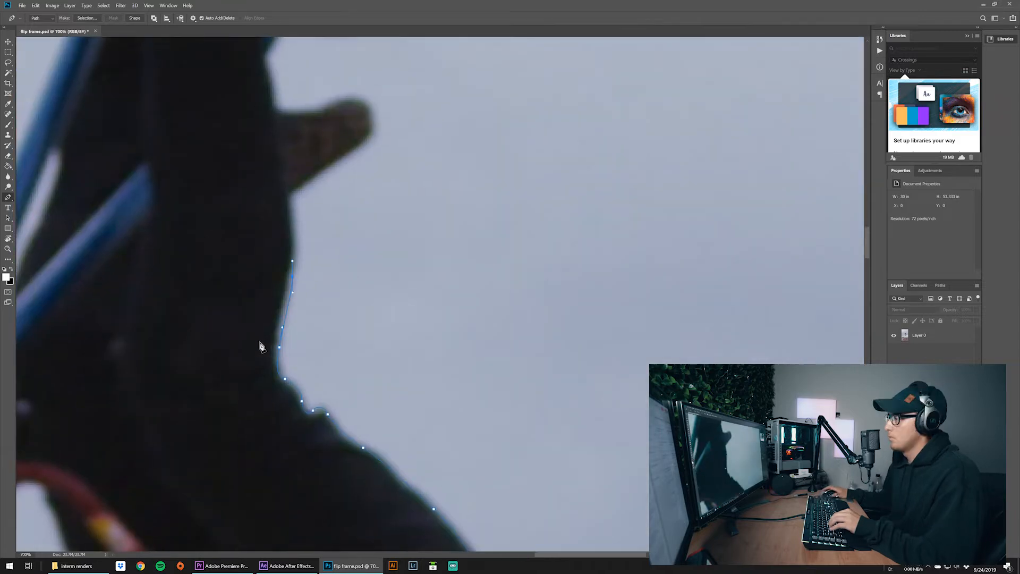
pyautogui.click(290, 195)
pyautogui.moveTo(370, 135); pyautogui.dragTo(373, 130)
pyautogui.click(365, 104)
# - Trace the outer edge of the rear wheel and carry the path on to the rider's shoes
pyautogui.moveTo(277, 152); pyautogui.dragTo(275, 337)
pyautogui.moveTo(463, 101); pyautogui.dragTo(419, 399)
pyautogui.moveTo(438, 270); pyautogui.dragTo(435, 234)
pyautogui.moveTo(434, 228); pyautogui.dragTo(502, 508)
pyautogui.moveTo(425, 337); pyautogui.dragTo(372, 296)
pyautogui.moveTo(253, 302); pyautogui.dragTo(176, 351)
pyautogui.moveTo(259, 276); pyautogui.dragTo(257, 301)
pyautogui.moveTo(249, 460); pyautogui.dragTo(252, 302)
pyautogui.click(161, 327)
pyautogui.moveTo(120, 364); pyautogui.dragTo(122, 380)
# - Follow the bike frame and curve the path around the front wheel to close the rider's outline
pyautogui.moveTo(160, 457); pyautogui.dragTo(301, 184)
pyautogui.click(230, 428)
pyautogui.click(208, 360)
pyautogui.moveTo(220, 158); pyautogui.dragTo(396, 257)
pyautogui.moveTo(238, 118); pyautogui.dragTo(431, 136)
pyautogui.moveTo(431, 136); pyautogui.dragTo(252, 248)
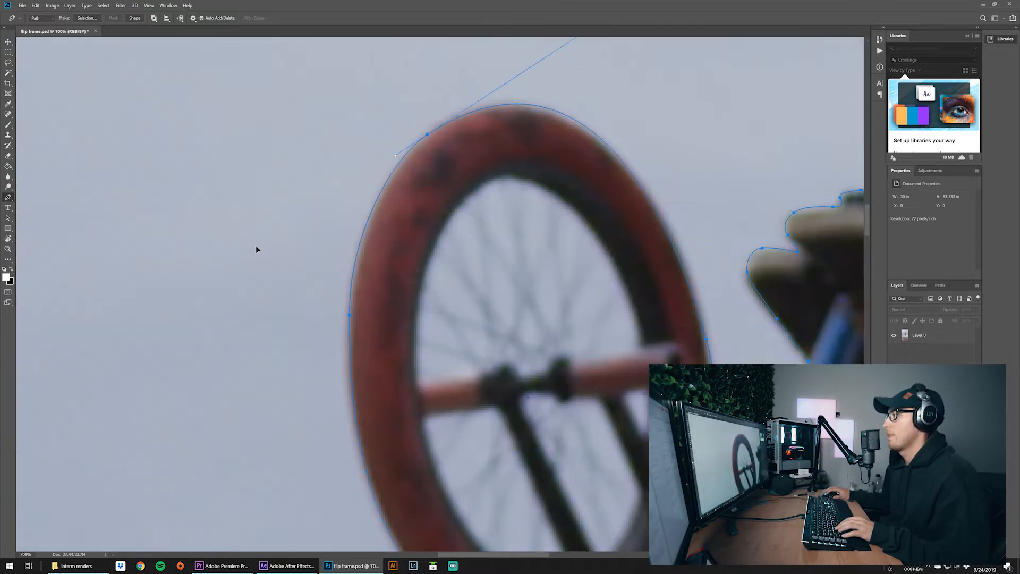
# - Convert the closed path to a new anti-aliased selection with 0-pixel feather and copy the rider to a new layer
pyautogui.hotkey('ctrl', '-')
pyautogui.hotkey('ctrl', '-')
pyautogui.hotkey('ctrl', '-')
pyautogui.hotkey('ctrl', '-')
pyautogui.hotkey('ctrl', '-')
pyautogui.moveTo(566, 392); pyautogui.dragTo(443, 247)
pyautogui.press('z')
pyautogui.press('p')
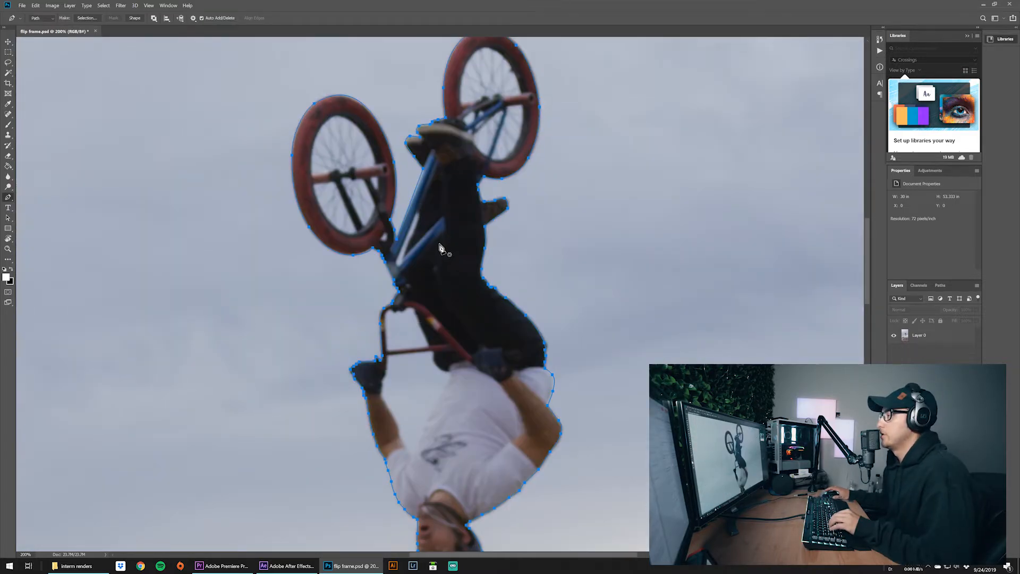
pyautogui.rightClick(441, 249)
pyautogui.click(471, 280)
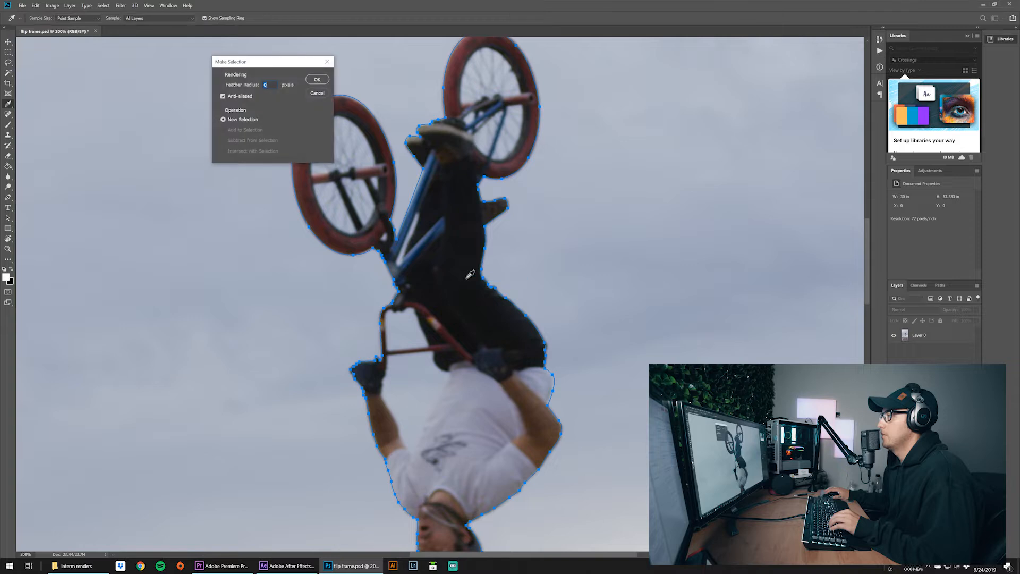
pyautogui.click(316, 80)
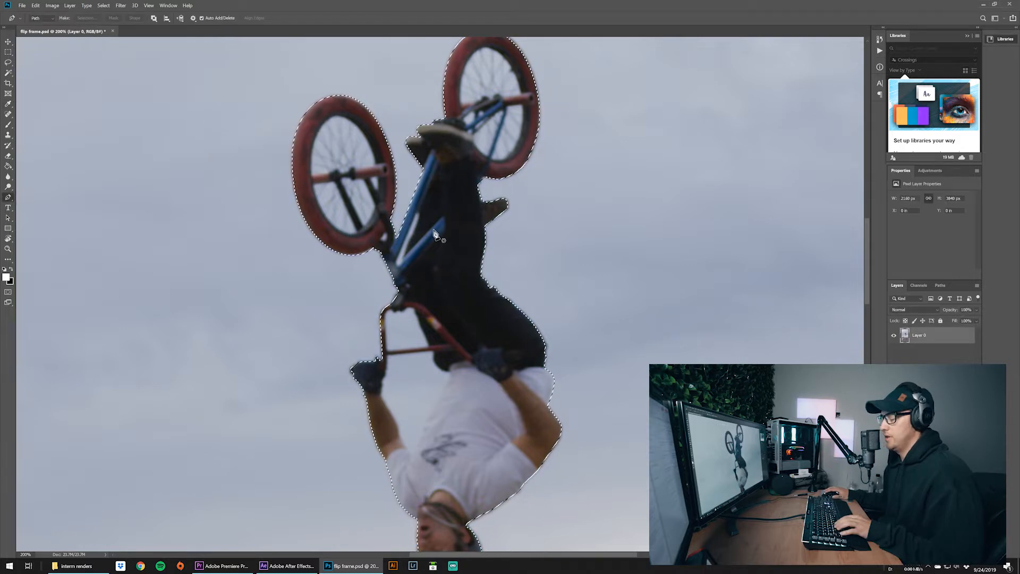
pyautogui.hotkey('ctrl', 'j')
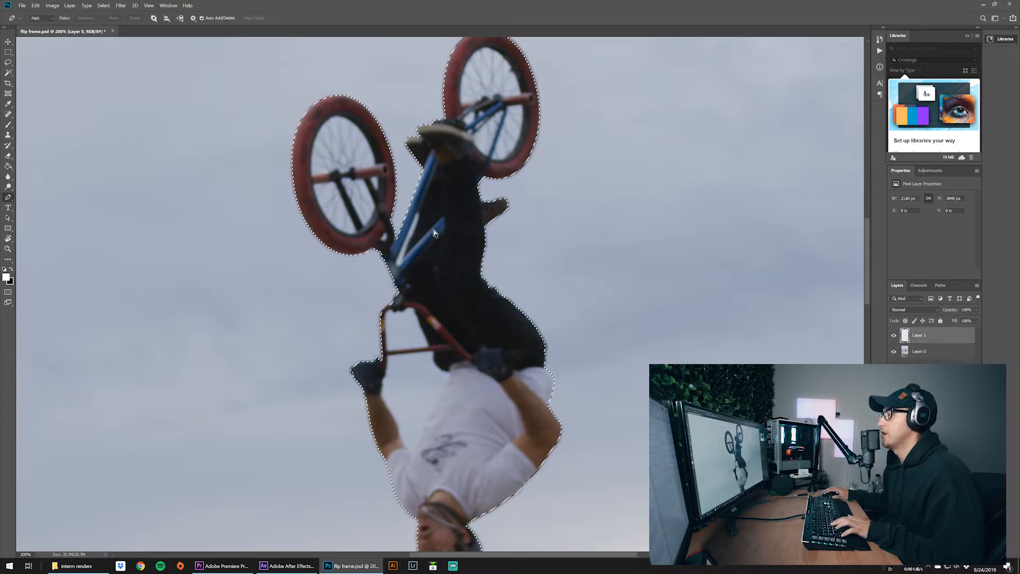
# - Hide Layer 0 to isolate the rider cutout and check it for leftover sky areas
pyautogui.click(894, 351)
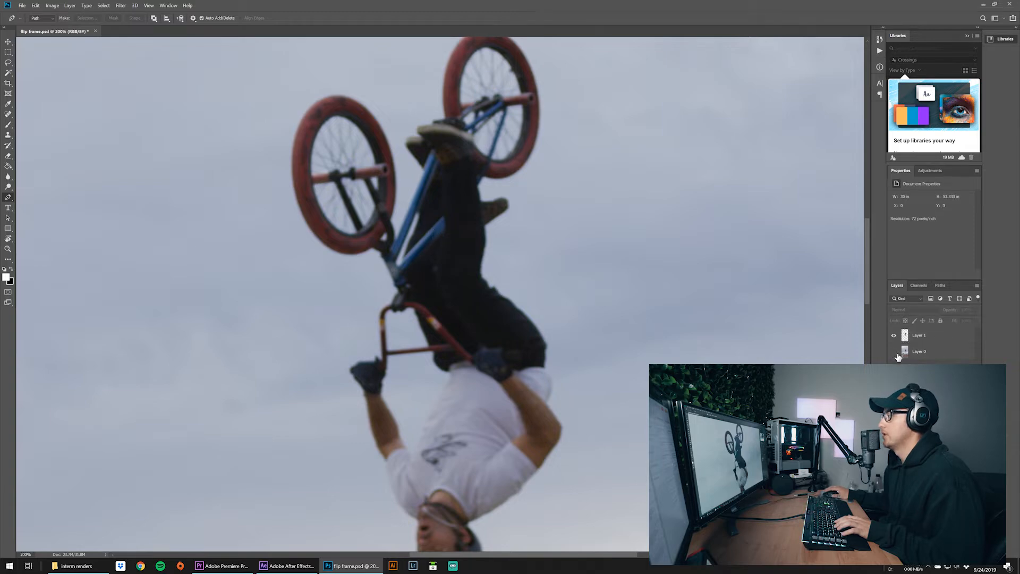
pyautogui.press('z')
pyautogui.scroll(-2, 521, 334)
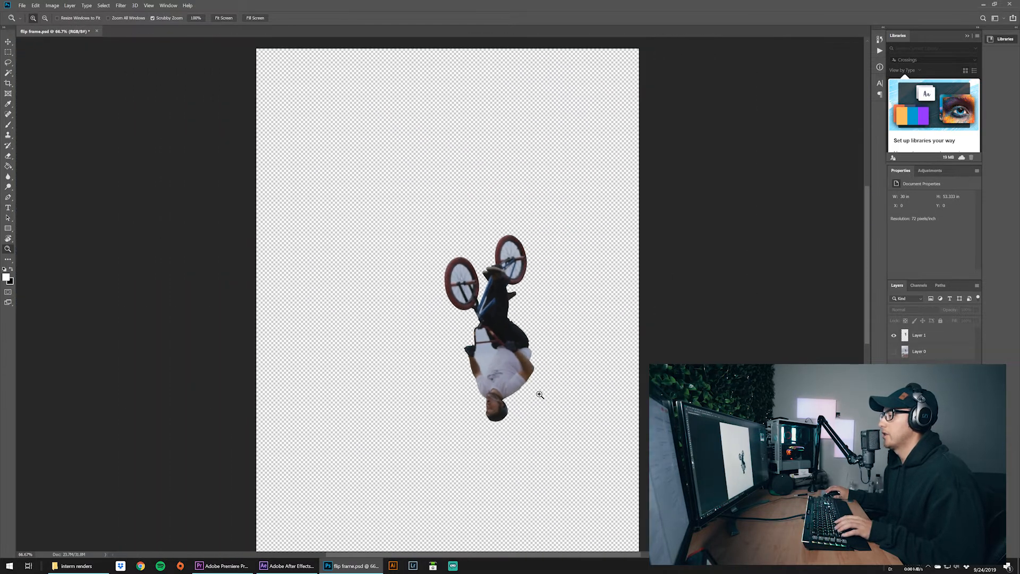
pyautogui.scroll(3, 494, 377)
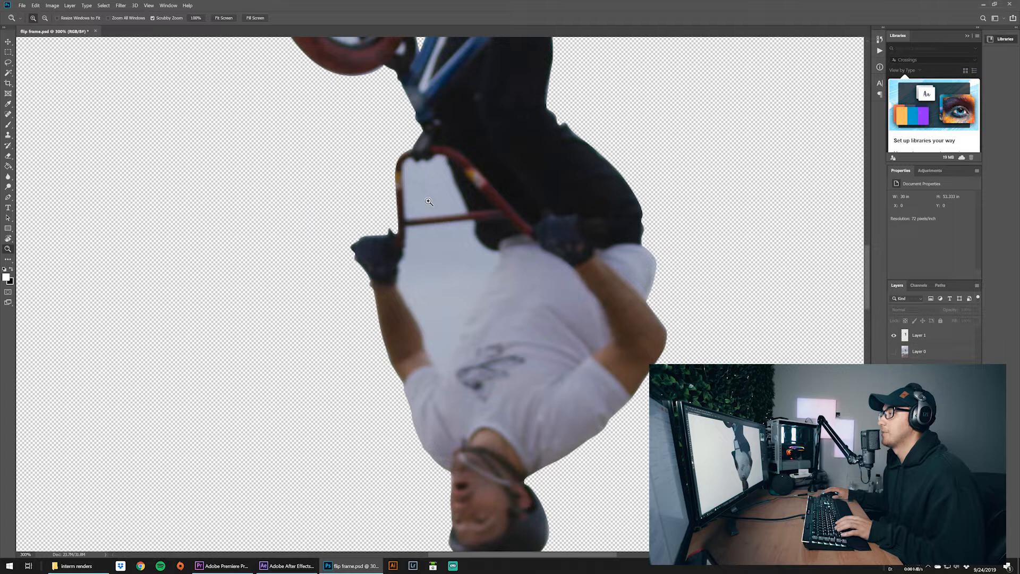
# - Draw a closed Pen path around the leftover sky between the rider's arm, torso and the handlebar crossbar
pyautogui.scroll(5, 432, 213)
pyautogui.press('p')
pyautogui.click(571, 181)
pyautogui.click(397, 201)
pyautogui.click(391, 243)
pyautogui.click(370, 296)
pyautogui.click(368, 360)
pyautogui.moveTo(404, 426); pyautogui.dragTo(342, 304)
pyautogui.moveTo(379, 401); pyautogui.dragTo(386, 425)
pyautogui.moveTo(415, 462); pyautogui.dragTo(426, 472)
pyautogui.click(444, 482)
pyautogui.click(475, 382)
pyautogui.click(518, 274)
pyautogui.moveTo(541, 146); pyautogui.dragTo(530, 362)
pyautogui.click(499, 276)
# - Turn the path into a selection and delete the sky between the arm and torso from Layer 1
pyautogui.rightClick(399, 348)
pyautogui.click(424, 382)
pyautogui.press('Return')
pyautogui.click(919, 335)
pyautogui.press('Delete')
# - Draw a closed Pen path around the sky enclosed by the handlebars above the crossbar
pyautogui.click(487, 255)
pyautogui.click(468, 210)
pyautogui.click(456, 182)
pyautogui.click(447, 153)
pyautogui.click(436, 131)
pyautogui.click(430, 114)
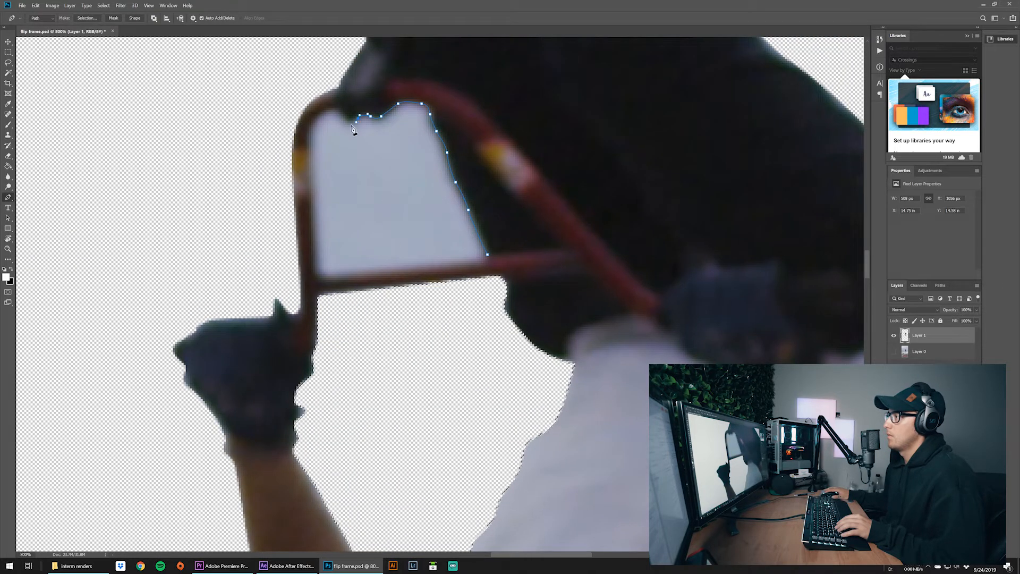
pyautogui.click(318, 128)
pyautogui.click(320, 277)
pyautogui.click(487, 254)
# - Turn the handlebar path into a selection, delete the enclosed sky from Layer 1, and activate the Move tool
pyautogui.rightClick(377, 179)
pyautogui.click(401, 212)
pyautogui.press('Return')
pyautogui.press('Delete')
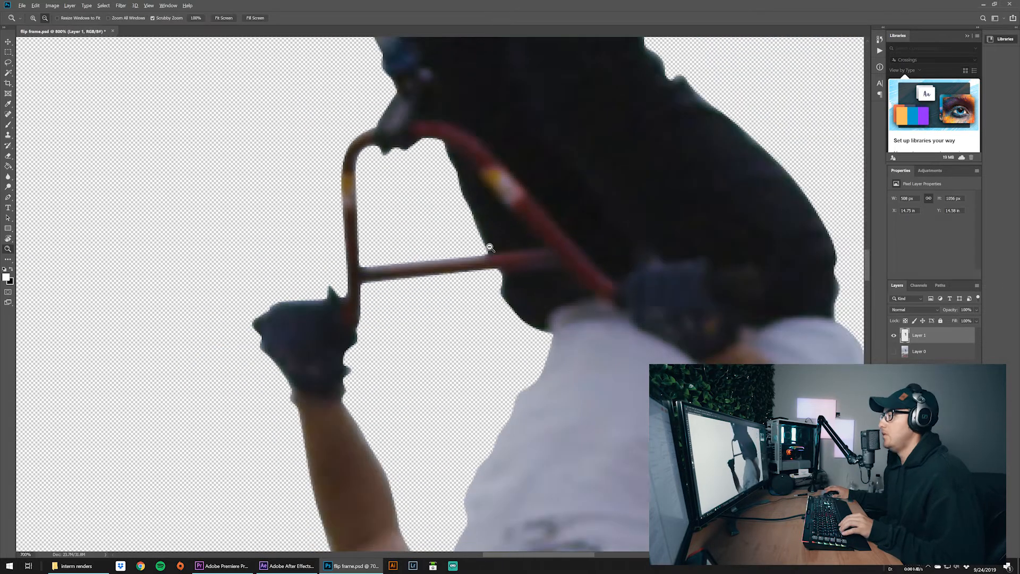
pyautogui.press('v')
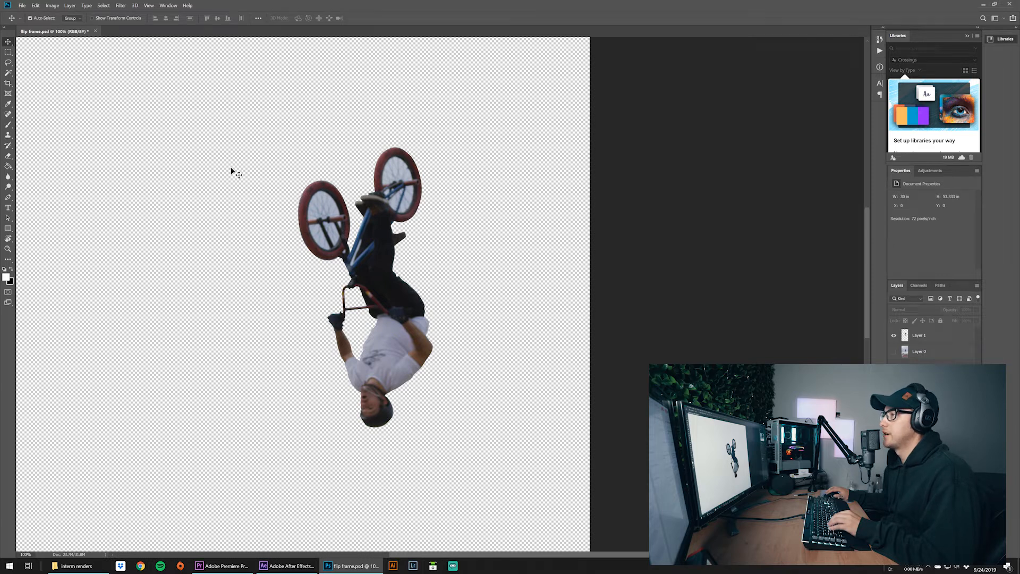
# - Export the cutout as a transparent PNG at 100% scale, named "flip frame cutout", in the interm renders folder
pyautogui.click(22, 5)
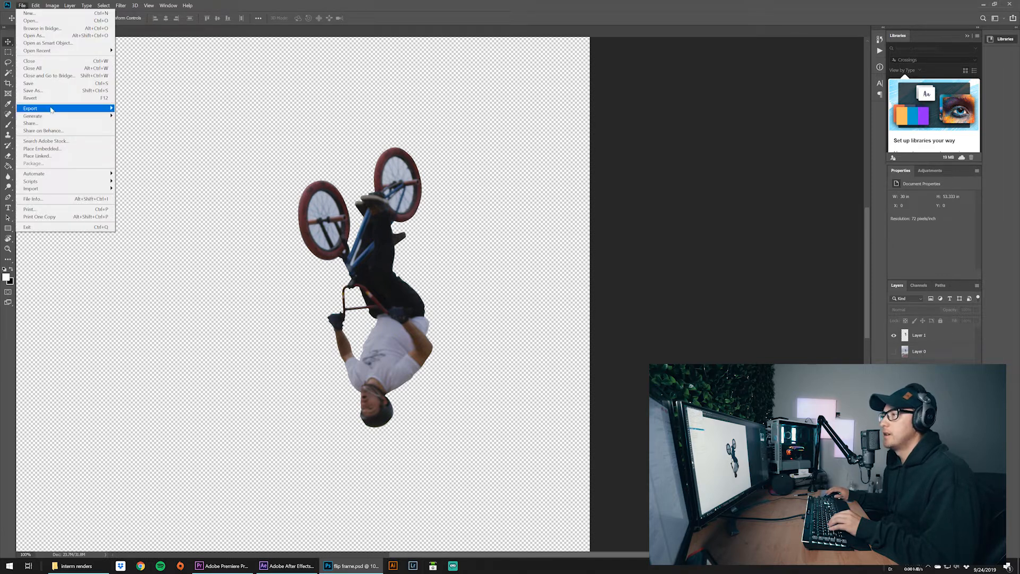
pyautogui.moveTo(56, 109)
pyautogui.click(126, 116)
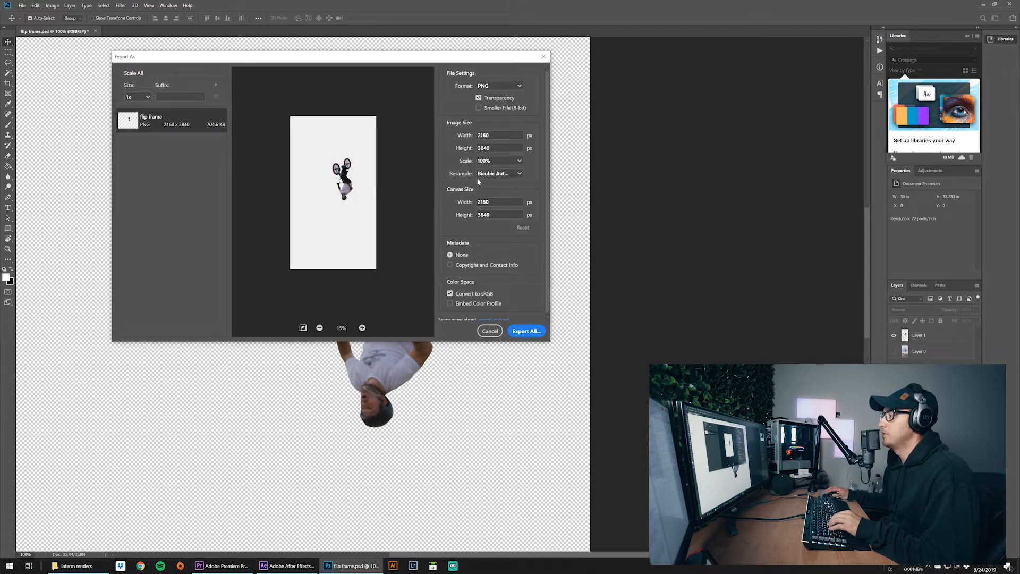
pyautogui.click(536, 331)
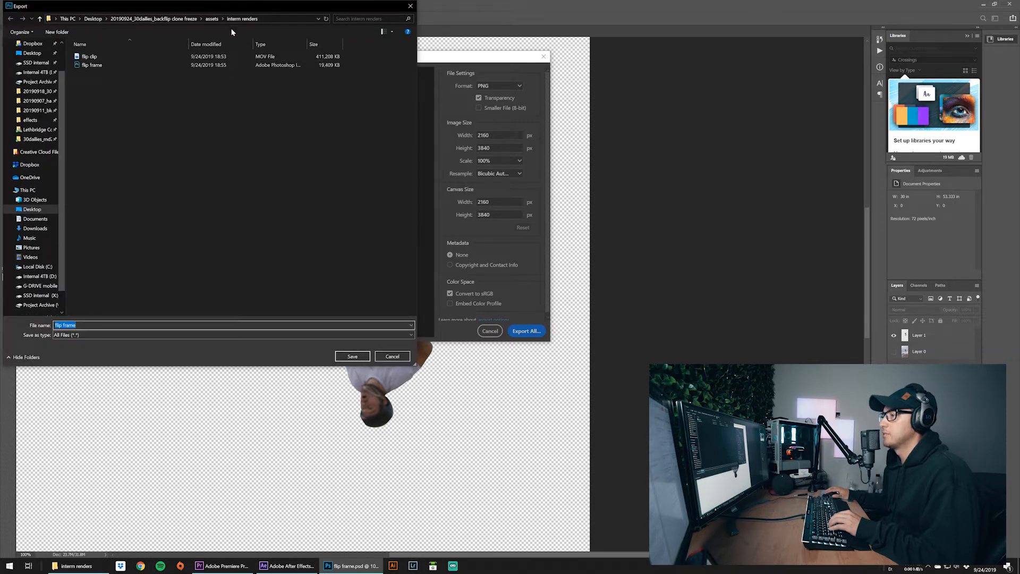
pyautogui.click(95, 326)
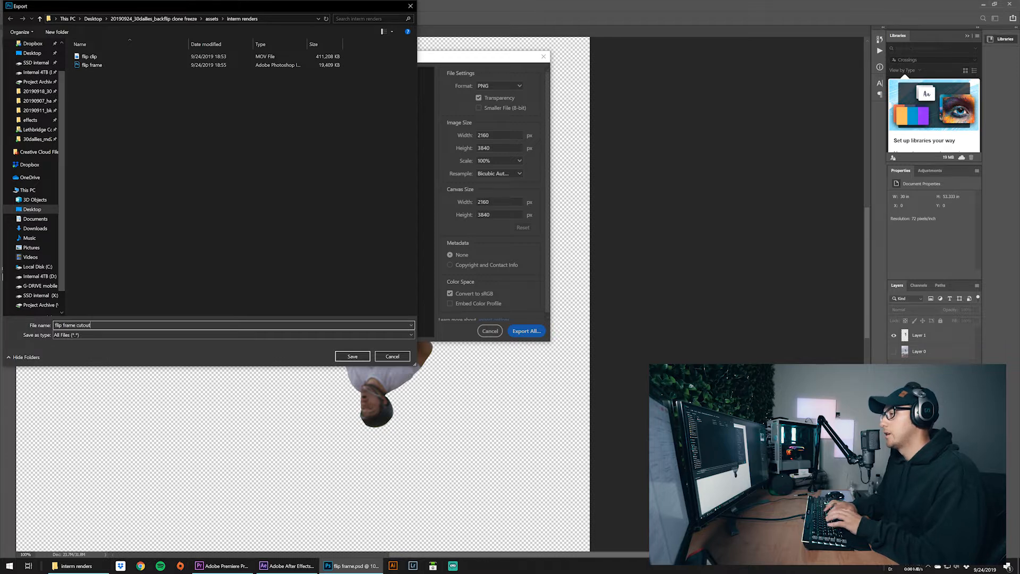
pyautogui.press('Return')
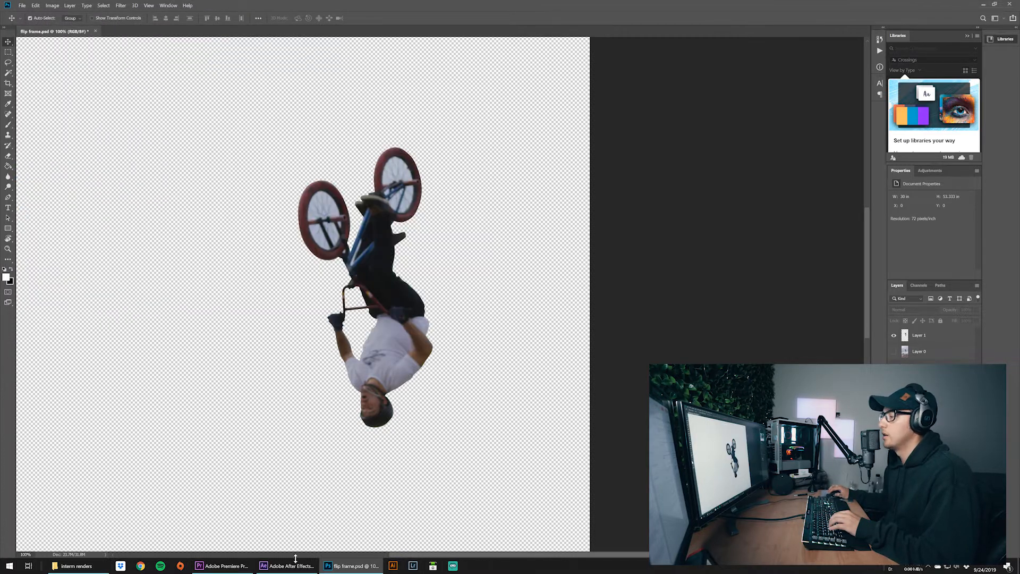
# - Switch to After Effects, show the flip clip timeline, and import flip frame cutout from the interm renders folder
pyautogui.click(289, 566)
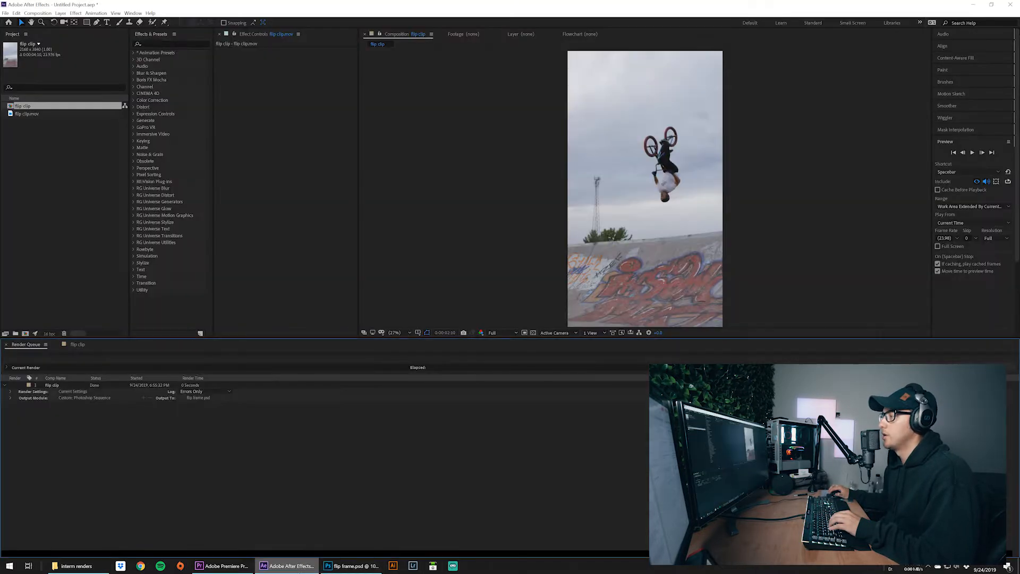
pyautogui.click(78, 345)
pyautogui.click(75, 567)
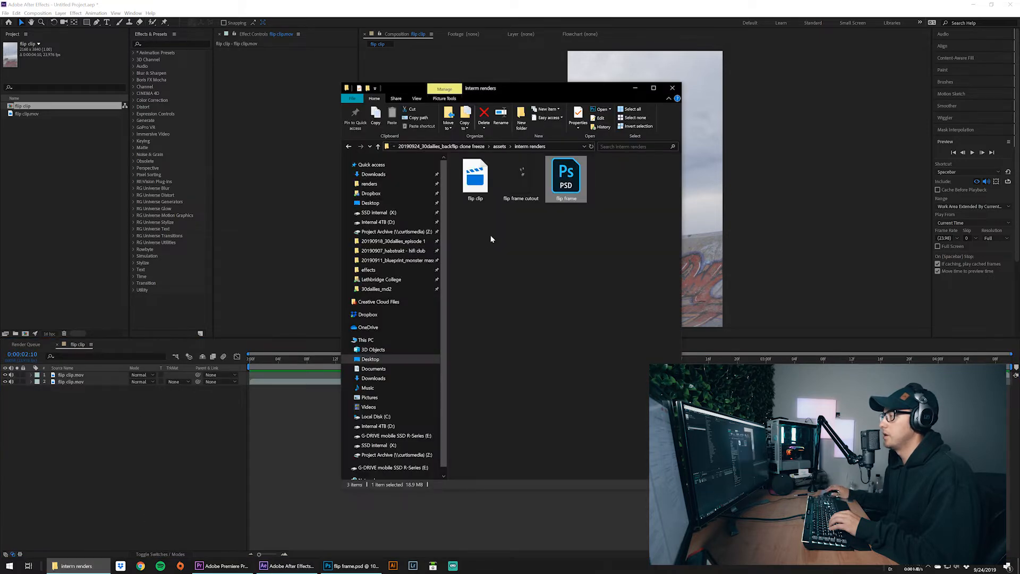
pyautogui.moveTo(514, 182); pyautogui.dragTo(46, 172)
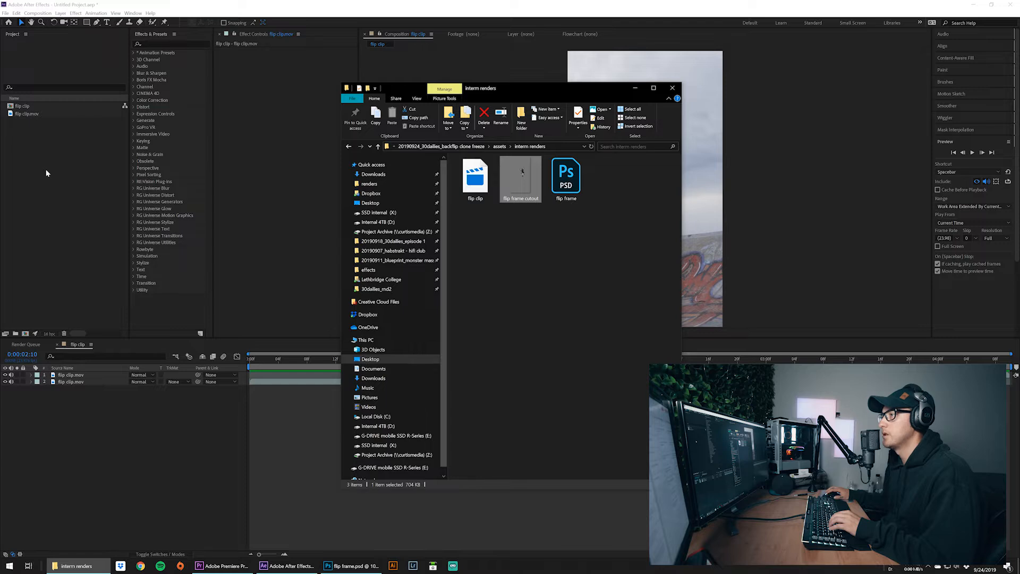
pyautogui.click(325, 397)
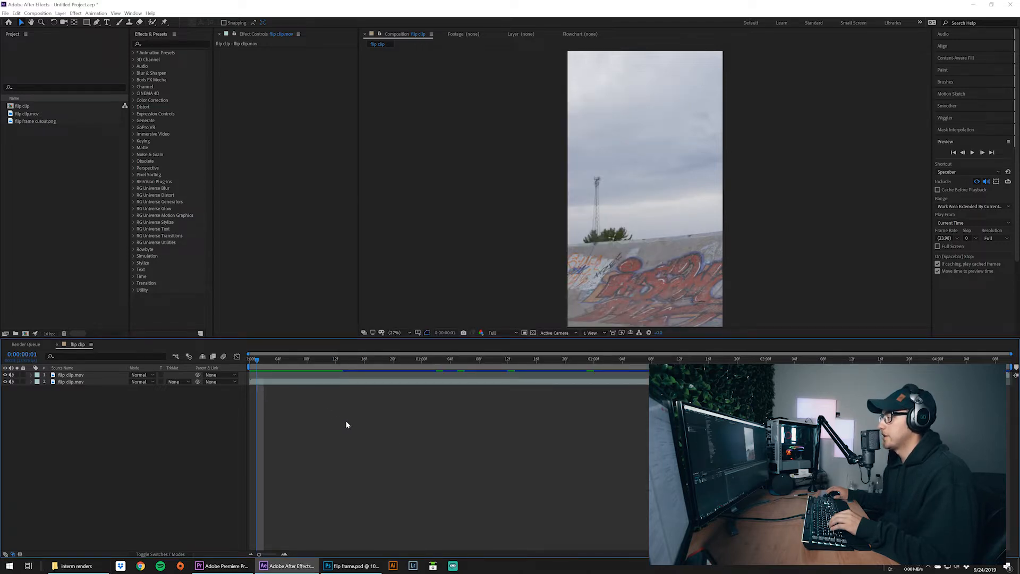
# - Extend the flip clip composition's duration to about 15 seconds in its composition settings
pyautogui.click(37, 13)
pyautogui.click(46, 32)
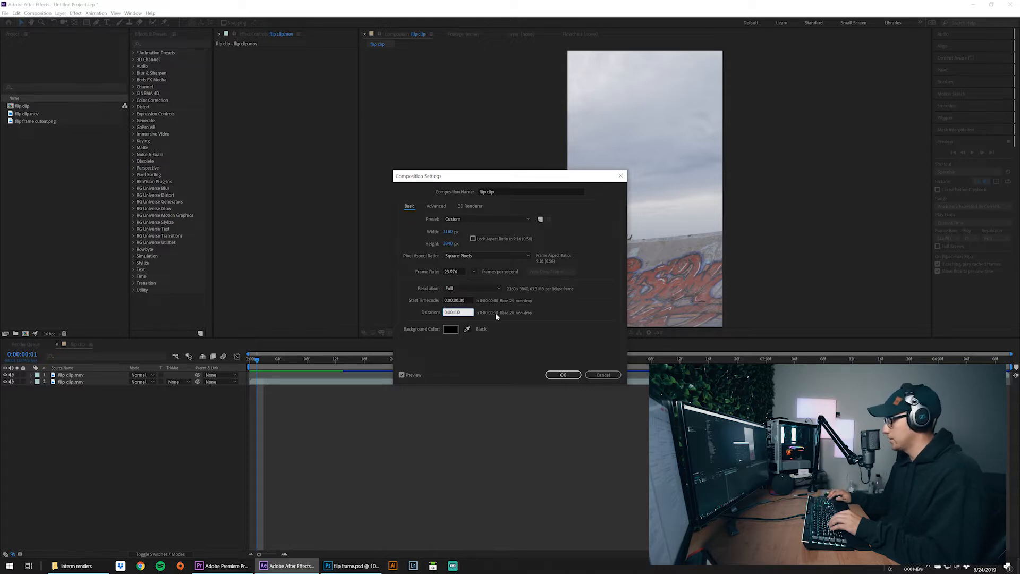
pyautogui.press('Return')
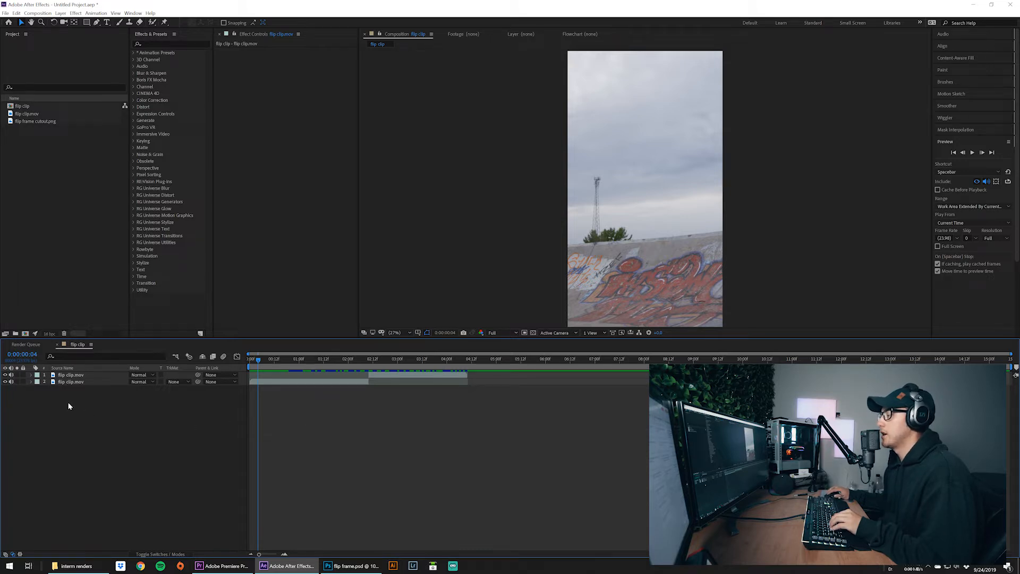
# - Duplicate both flip clip.mov layers, stack the copies above the originals, and place them in sequence after the originals end
pyautogui.click(78, 382)
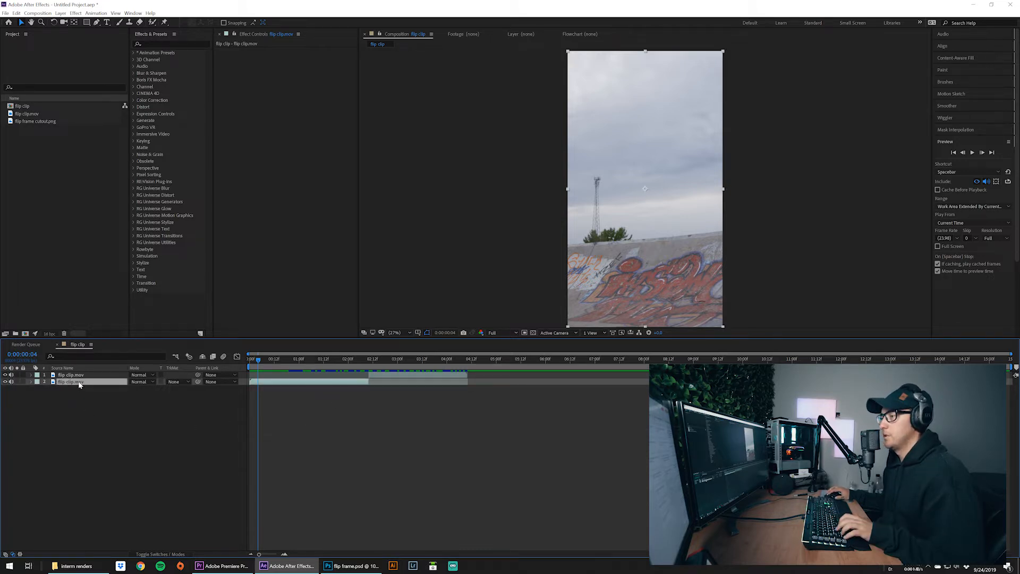
pyautogui.keyDown('shift'); pyautogui.click(78, 375); pyautogui.keyUp('shift')
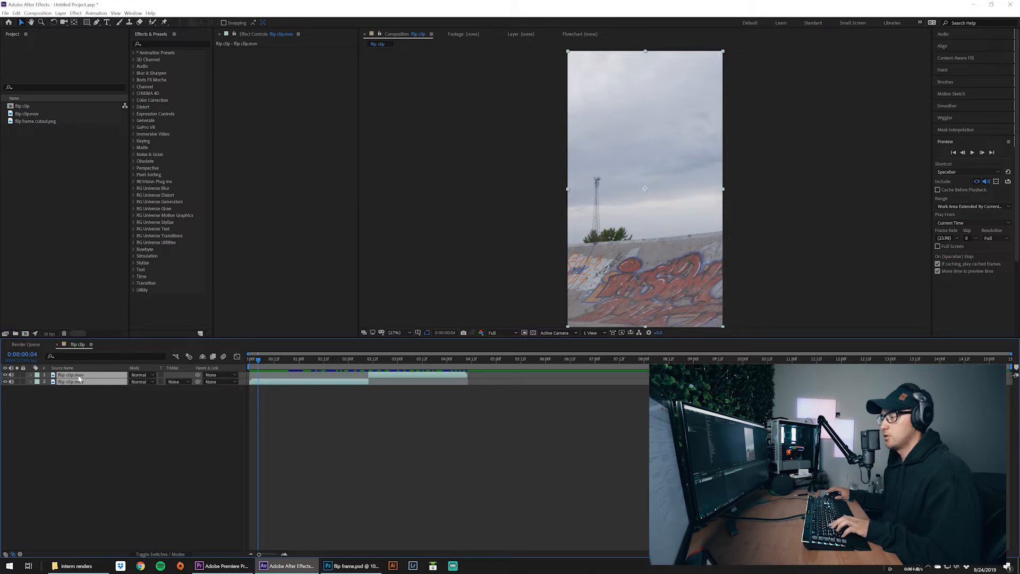
pyautogui.hotkey('ctrl', 'd')
pyautogui.moveTo(327, 392); pyautogui.dragTo(406, 392)
pyautogui.moveTo(83, 389); pyautogui.dragTo(83, 380)
pyautogui.moveTo(380, 384); pyautogui.dragTo(520, 381)
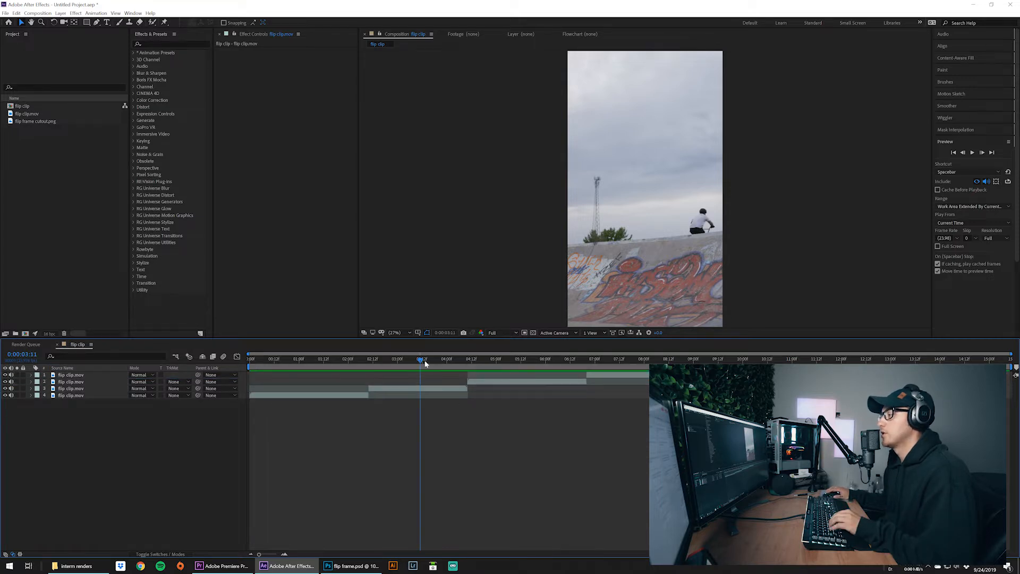
# - Scrub the timeline across the join between the original clips and their duplicates to review the repeated flip
pyautogui.moveTo(426, 363); pyautogui.dragTo(476, 373)
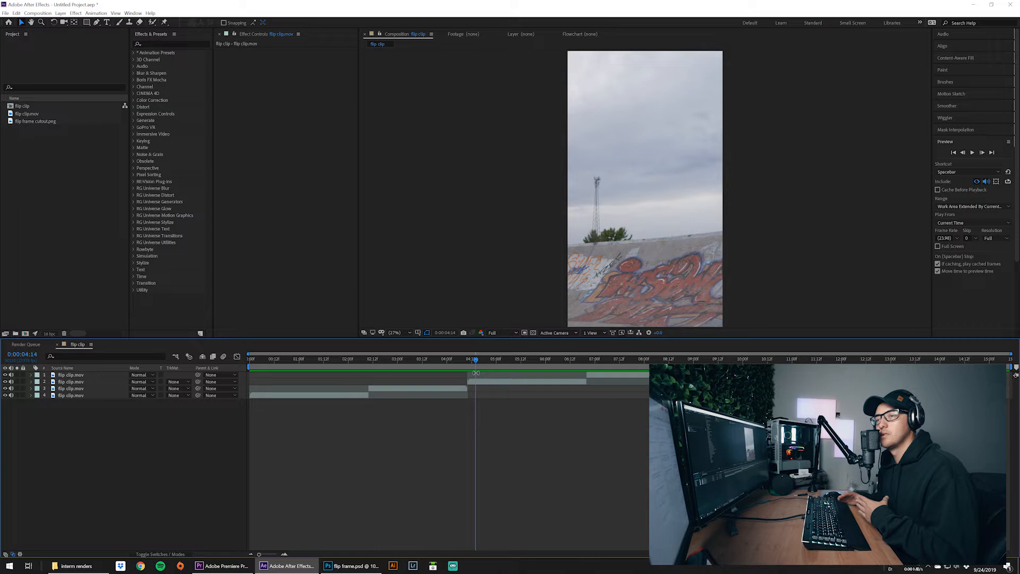
pyautogui.moveTo(451, 359); pyautogui.dragTo(470, 360)
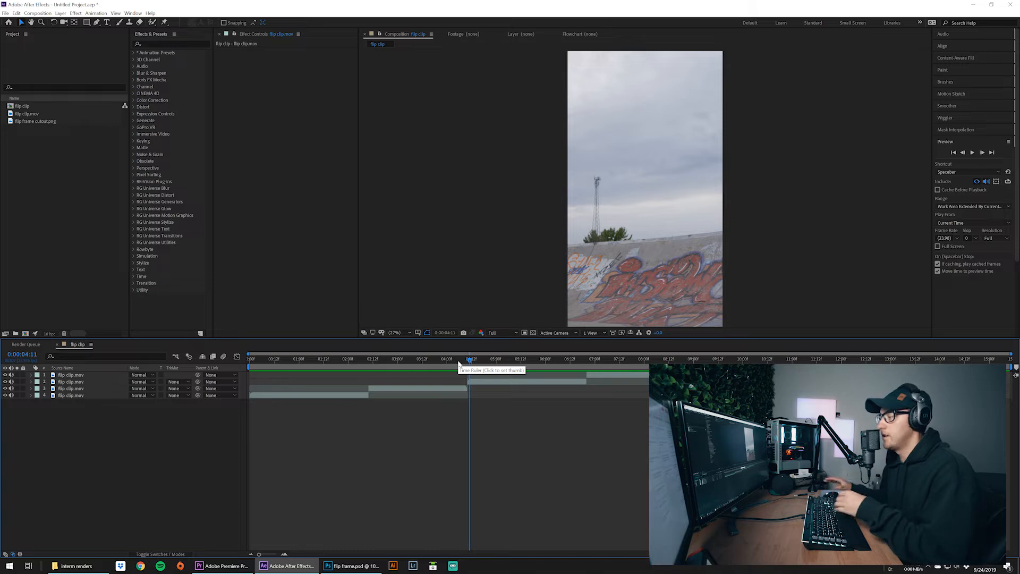
pyautogui.moveTo(453, 362); pyautogui.dragTo(436, 377)
pyautogui.click(55, 204)
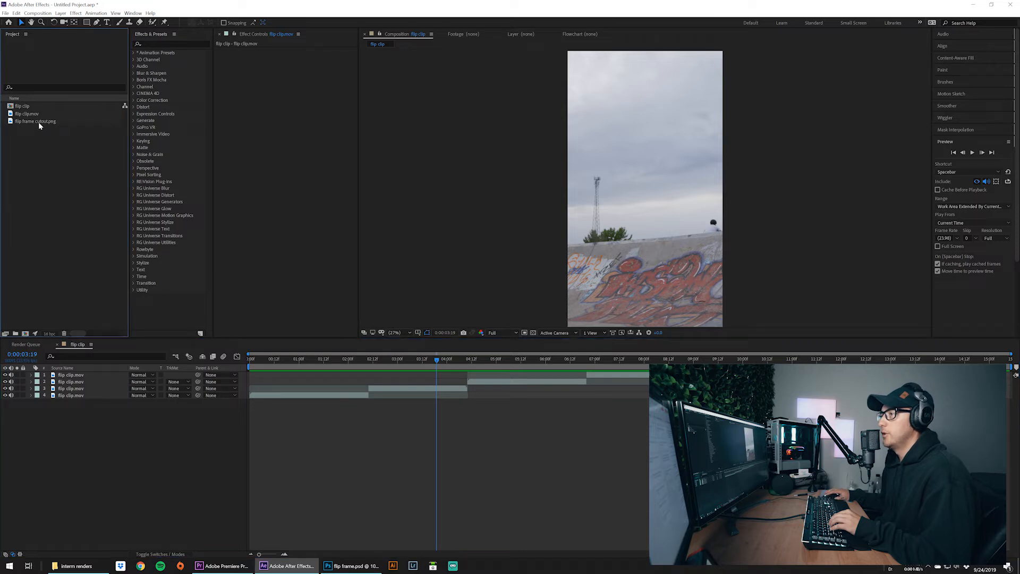
# - Place flip frame cutout.png in the timeline above the two original flip clip.mov layers and below their duplicates, and play it back
pyautogui.moveTo(39, 123); pyautogui.dragTo(59, 236)
pyautogui.moveTo(93, 356); pyautogui.dragTo(99, 394)
pyautogui.moveTo(443, 362); pyautogui.dragTo(249, 362)
pyautogui.press('space')
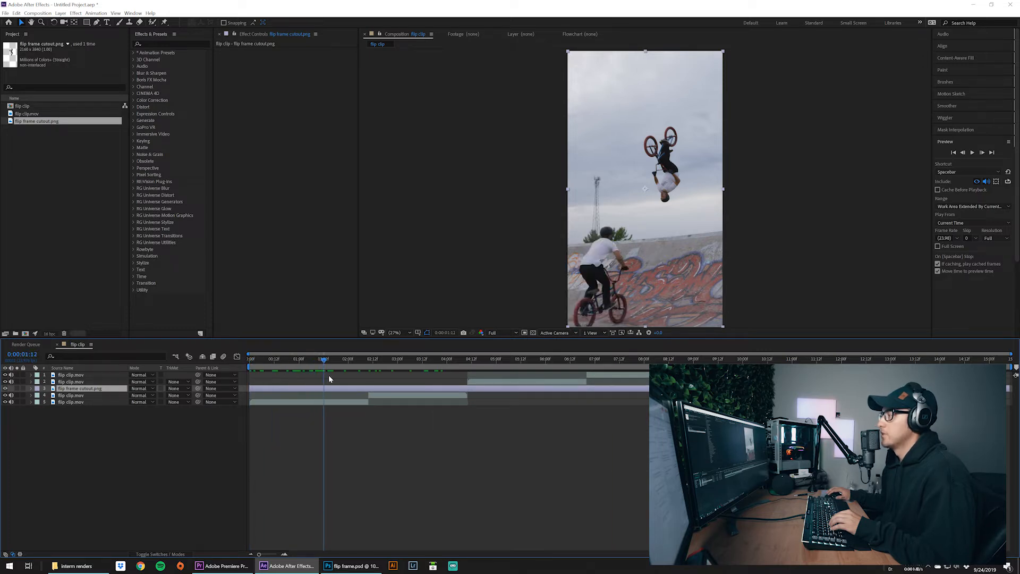
# - Split the cutout layer at 0:00:02:10, delete the part after the split, and play the composition from the start
pyautogui.moveTo(362, 374); pyautogui.dragTo(368, 374)
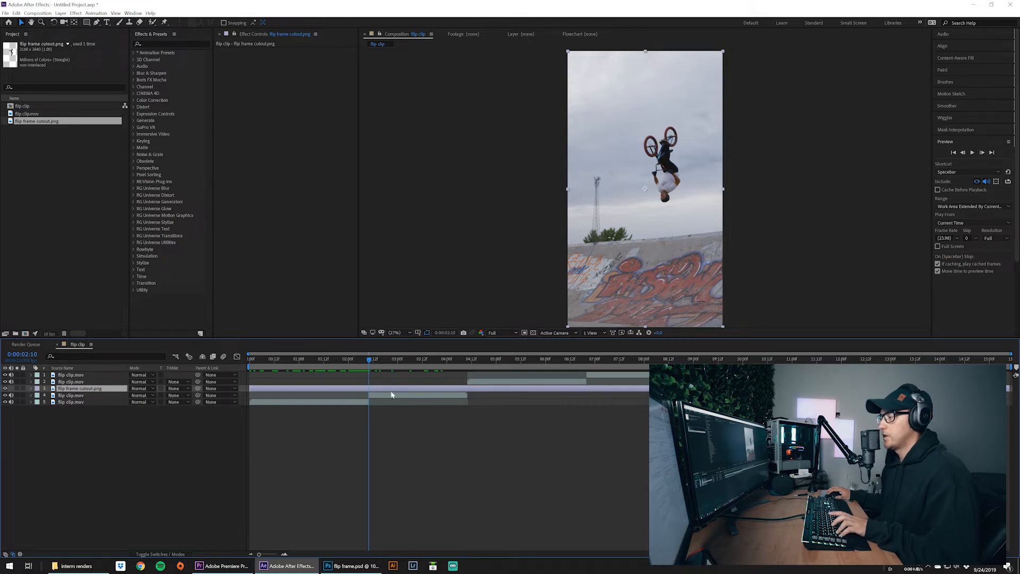
pyautogui.hotkey('ctrl', 'shift', 'd')
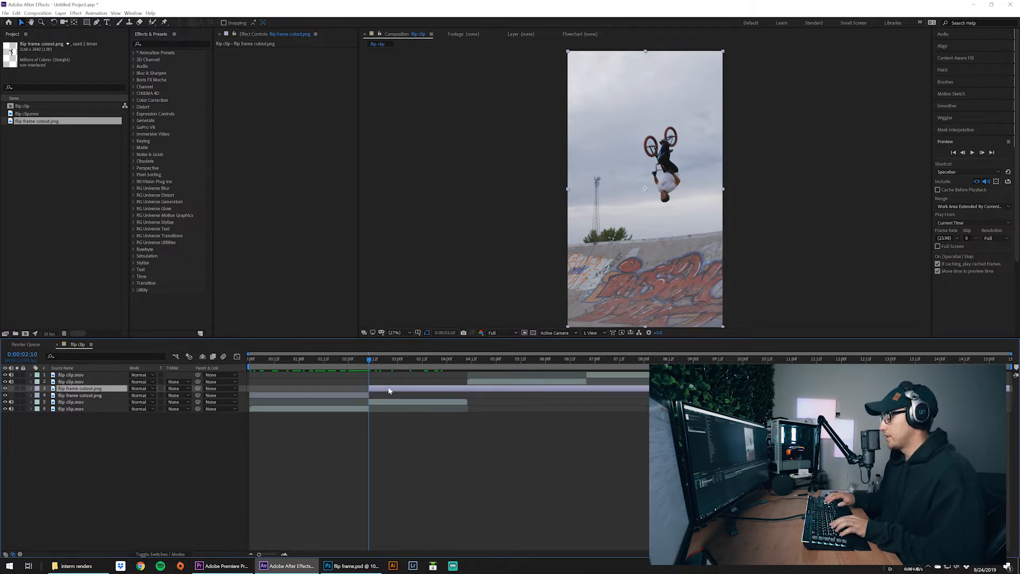
pyautogui.press('Delete')
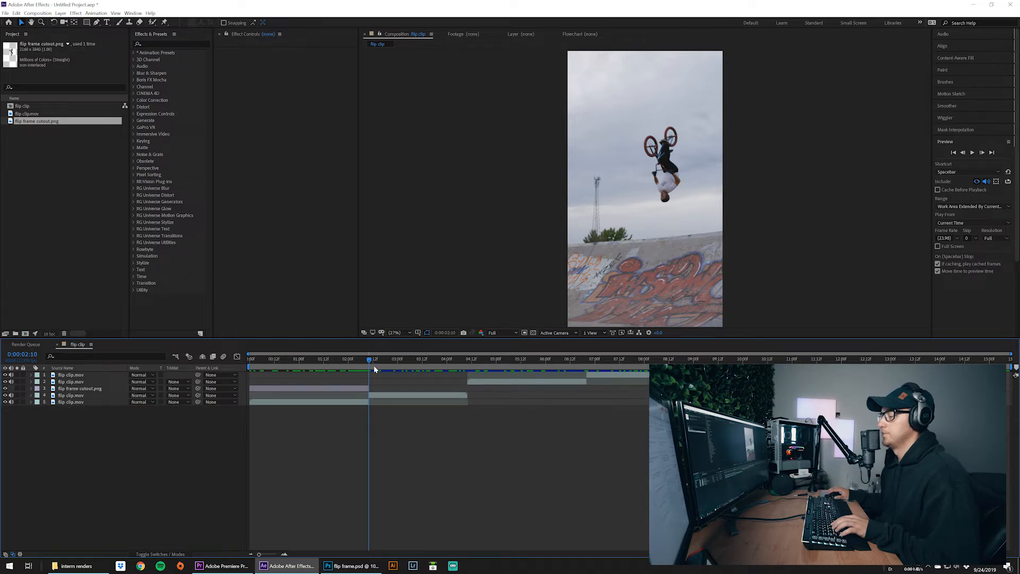
pyautogui.moveTo(360, 359); pyautogui.dragTo(222, 364)
pyautogui.press('space')
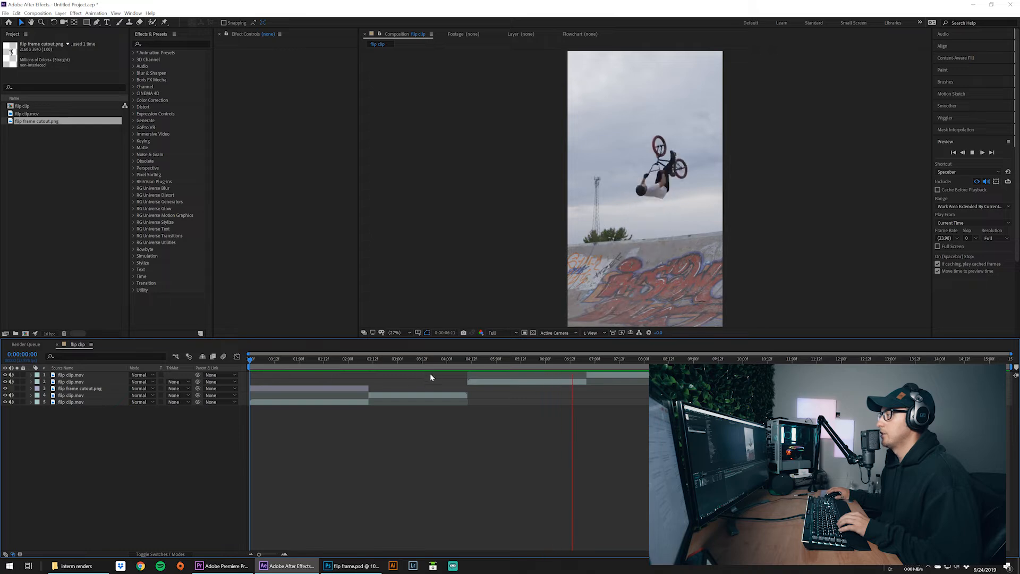
# - Duplicate the trimmed cutout layer and place the copy on top of the stack, starting with the last flip clip.mov segment
pyautogui.click(328, 390)
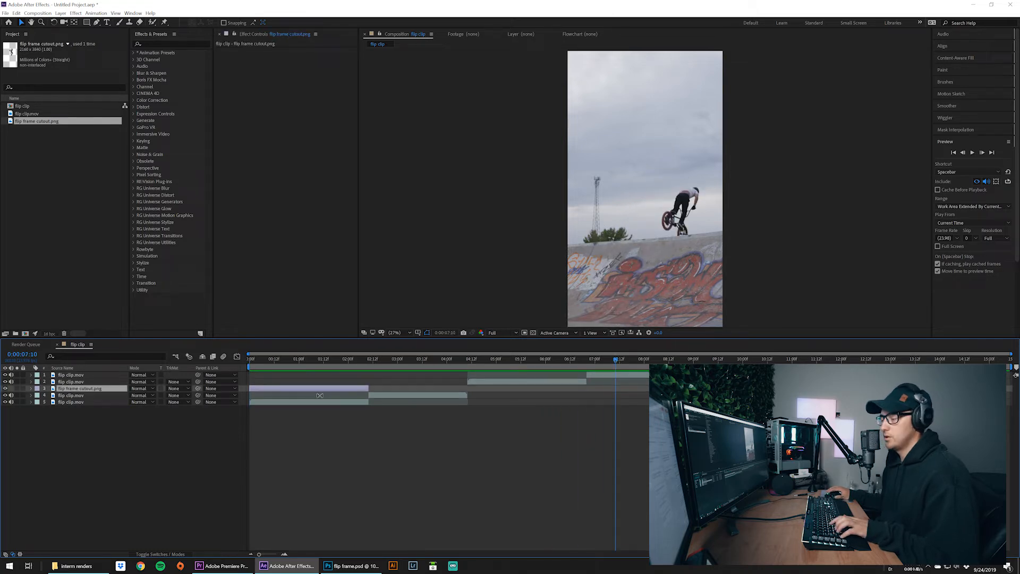
pyautogui.hotkey('ctrl', 'd')
pyautogui.moveTo(105, 392); pyautogui.dragTo(688, 375)
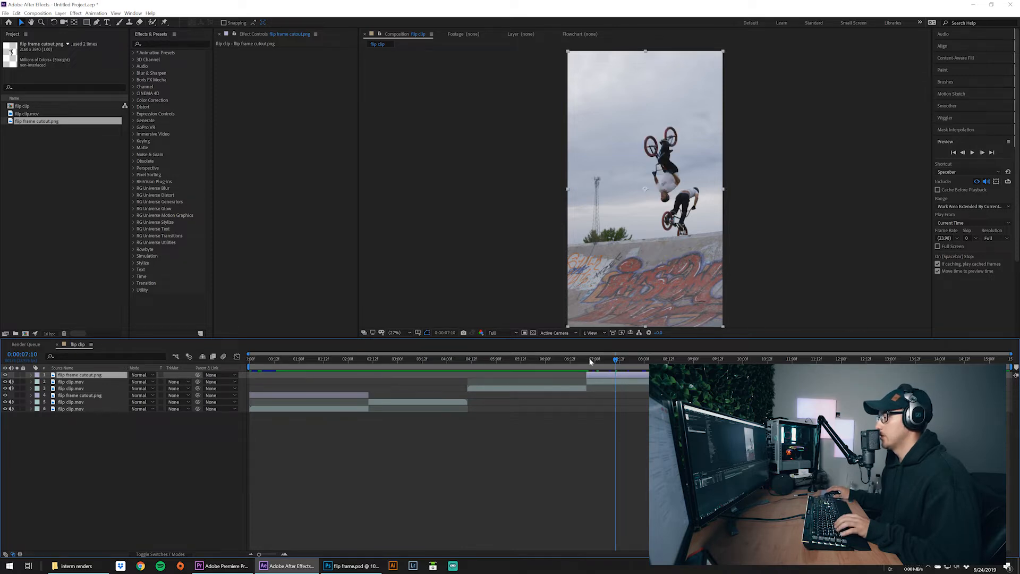
# - Play back the second freeze, then the whole sequence from the start, to check how the cutout and repeated flip loop
pyautogui.moveTo(591, 361); pyautogui.dragTo(575, 362)
pyautogui.press('space')
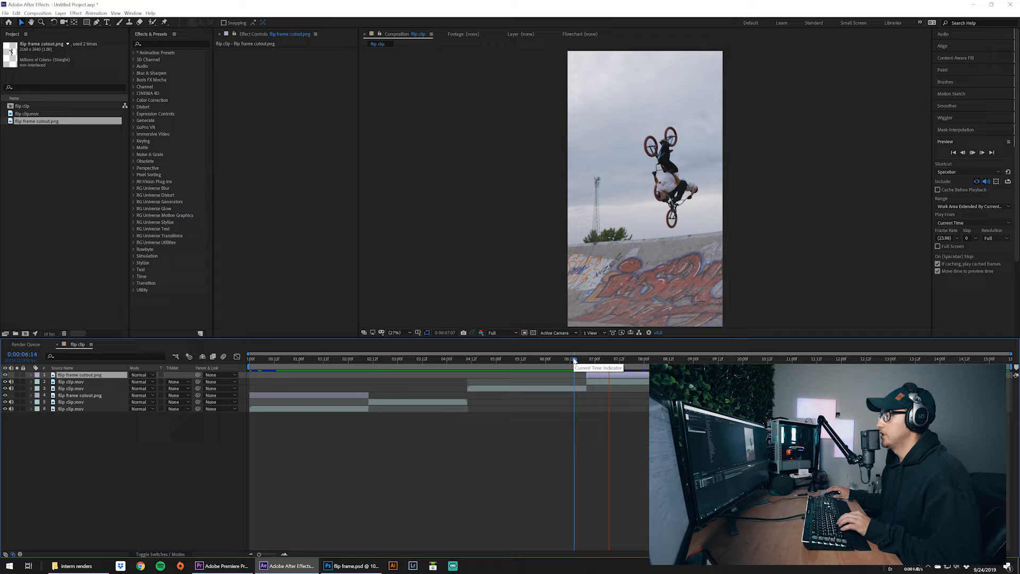
pyautogui.moveTo(574, 360); pyautogui.dragTo(551, 361)
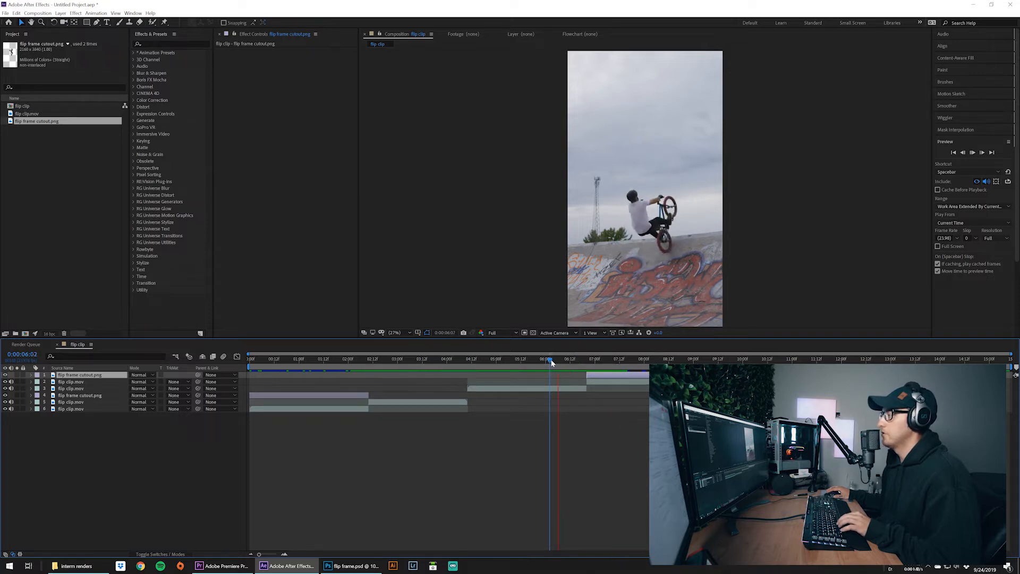
pyautogui.press('space')
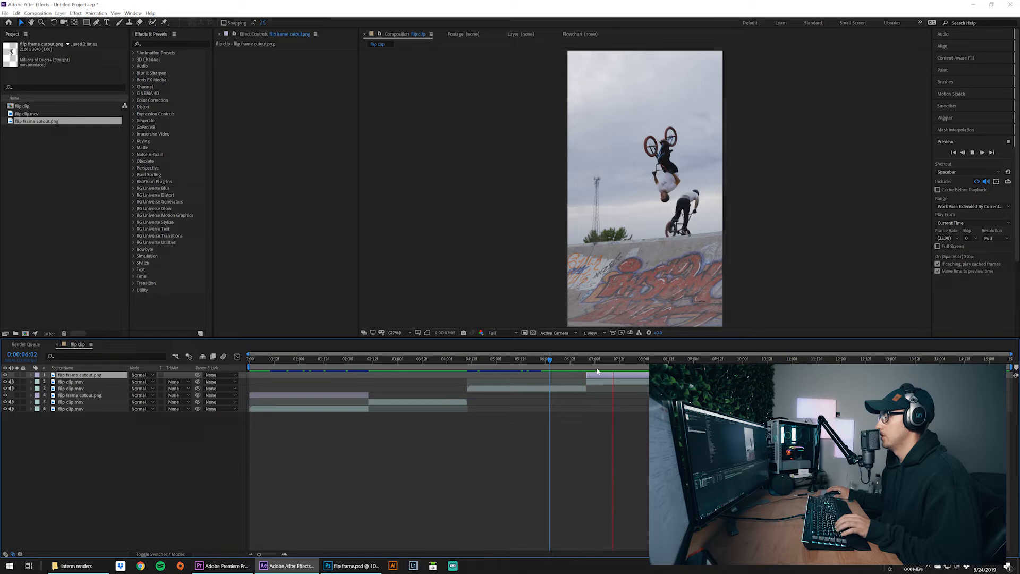
pyautogui.press('space')
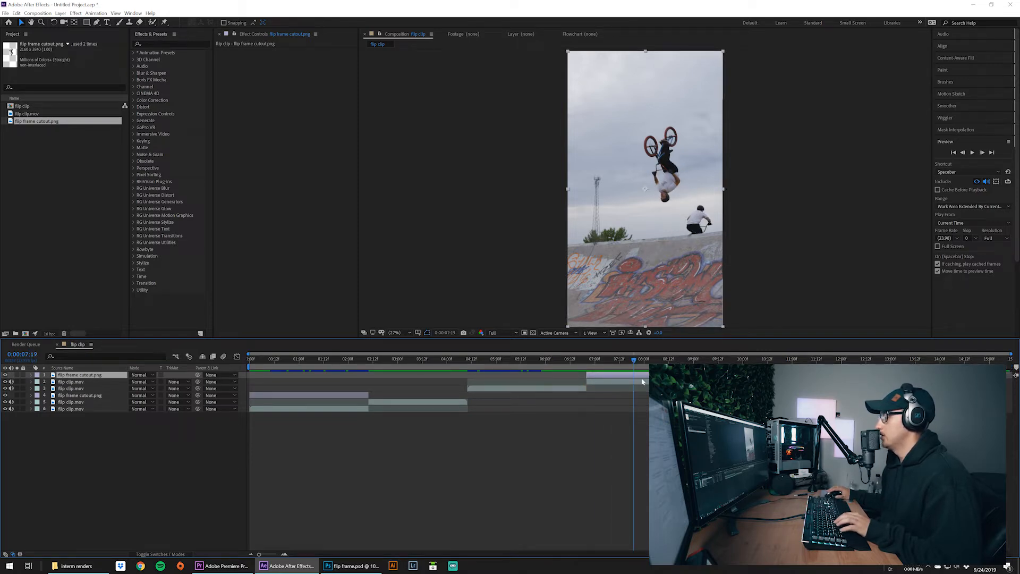
pyautogui.moveTo(632, 363); pyautogui.dragTo(222, 374)
pyautogui.press('space')
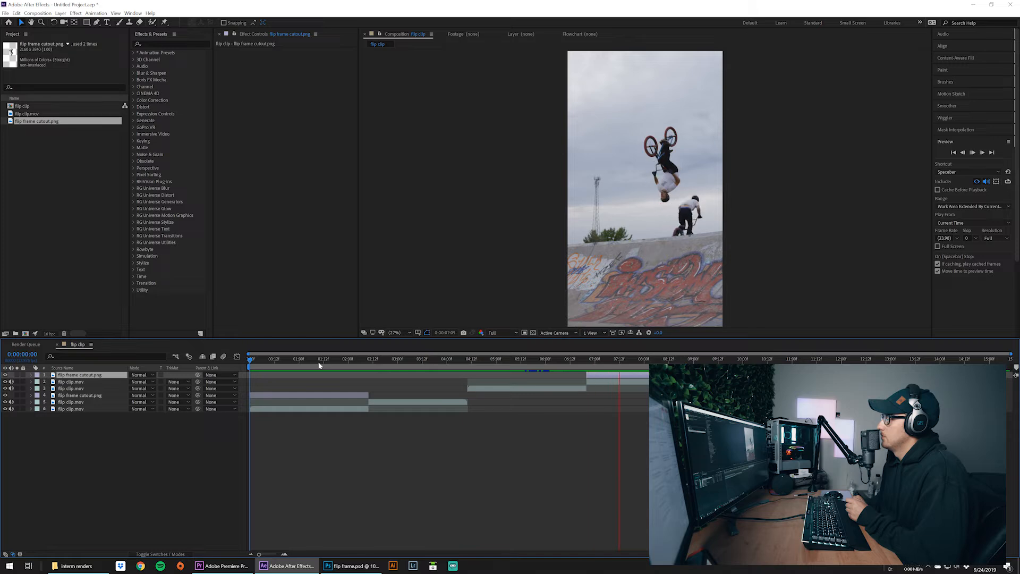
pyautogui.press('space')
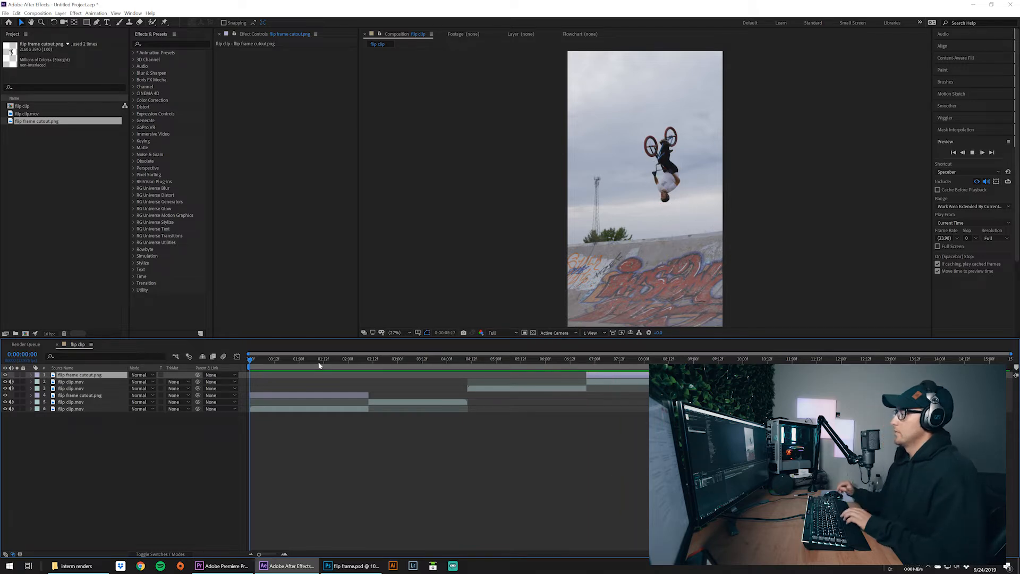
# - Set the start of the work area to about 0:00:01:02
pyautogui.click(316, 461)
pyautogui.moveTo(316, 357); pyautogui.dragTo(295, 375)
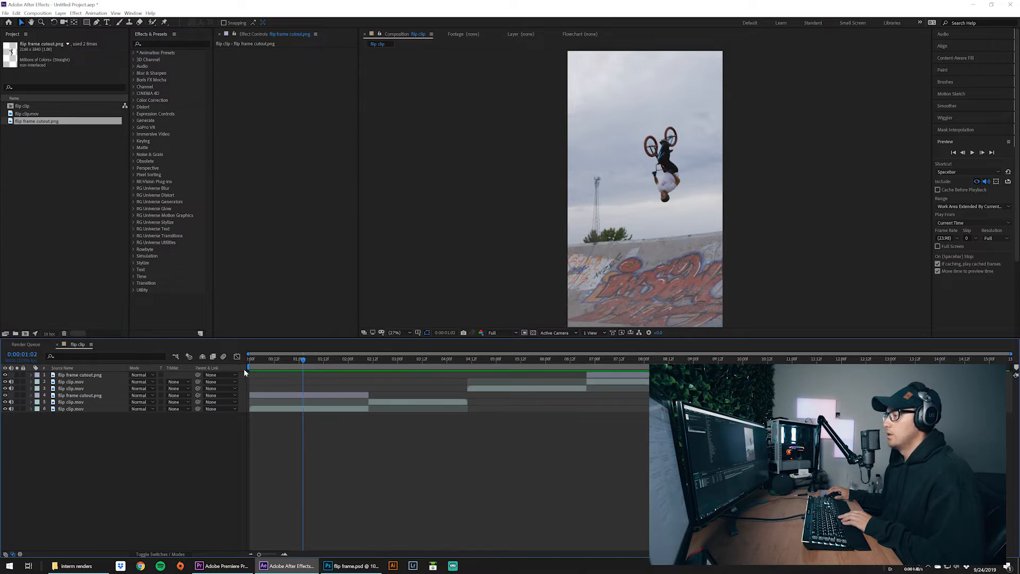
pyautogui.moveTo(253, 367); pyautogui.dragTo(459, 402)
# - Trim the end of the original landing clip and trim the start of the duplicated approach clip to 0:00:05:16
pyautogui.click(466, 402)
pyautogui.moveTo(461, 362); pyautogui.dragTo(529, 368)
pyautogui.moveTo(468, 388); pyautogui.dragTo(526, 389)
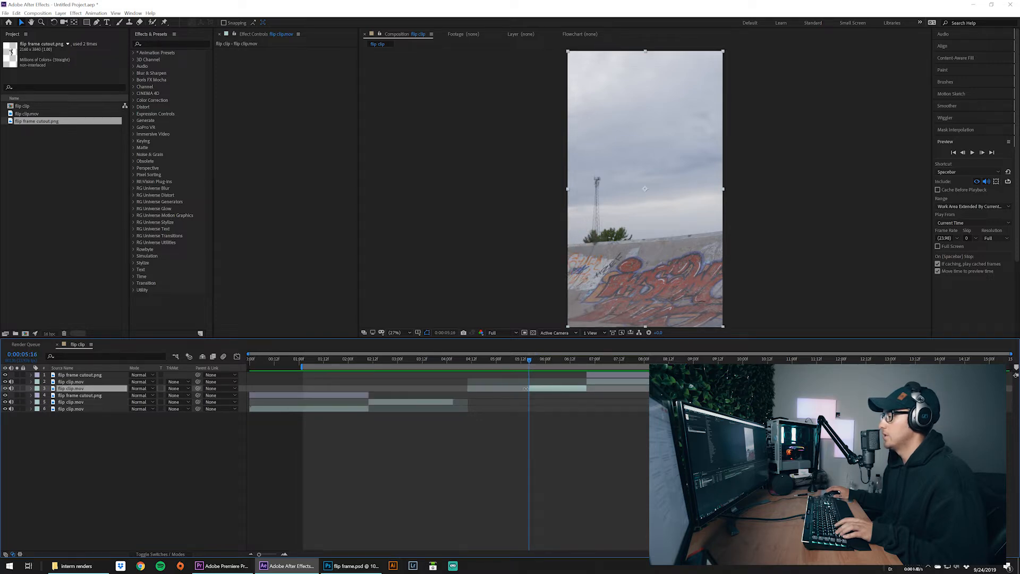
# - Shift the top cutout and both duplicated clips earlier to begin where the trimmed landing clip ends, and preview the loop
pyautogui.keyDown('shift'); pyautogui.click(80, 376); pyautogui.keyUp('shift')
pyautogui.moveTo(548, 392); pyautogui.dragTo(471, 396)
pyautogui.click(312, 362)
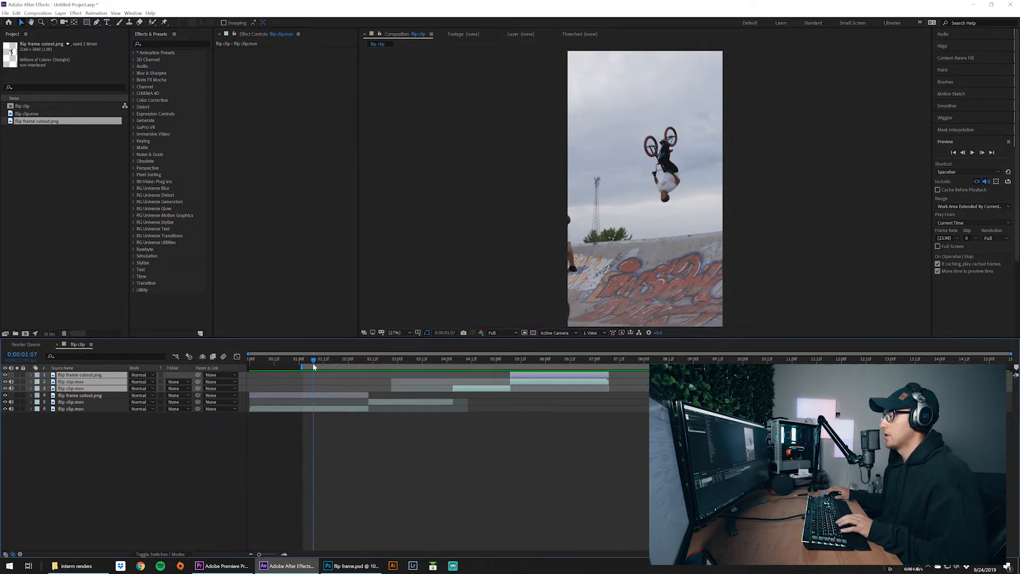
pyautogui.click(393, 470)
pyautogui.press('space')
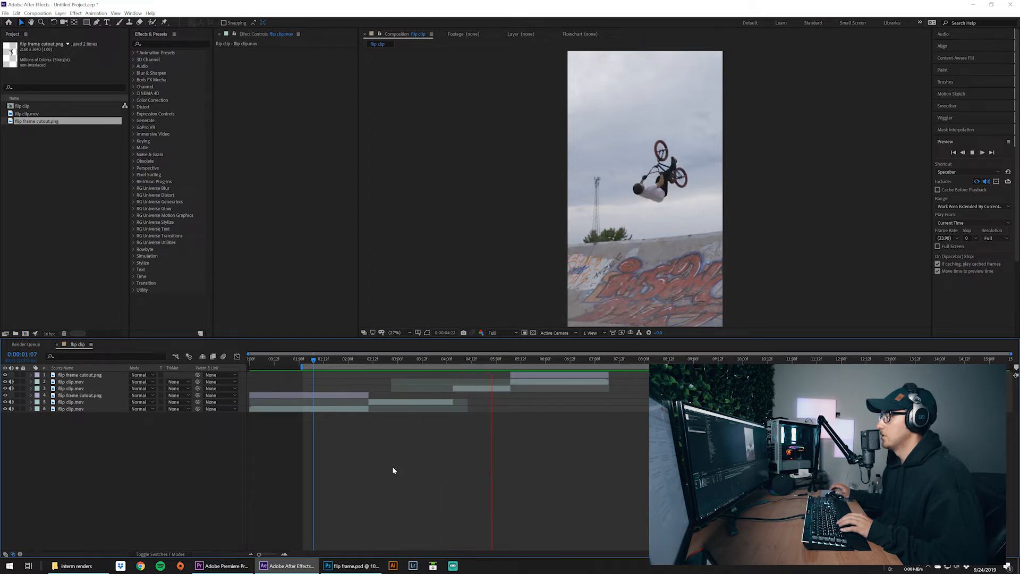
pyautogui.press('space')
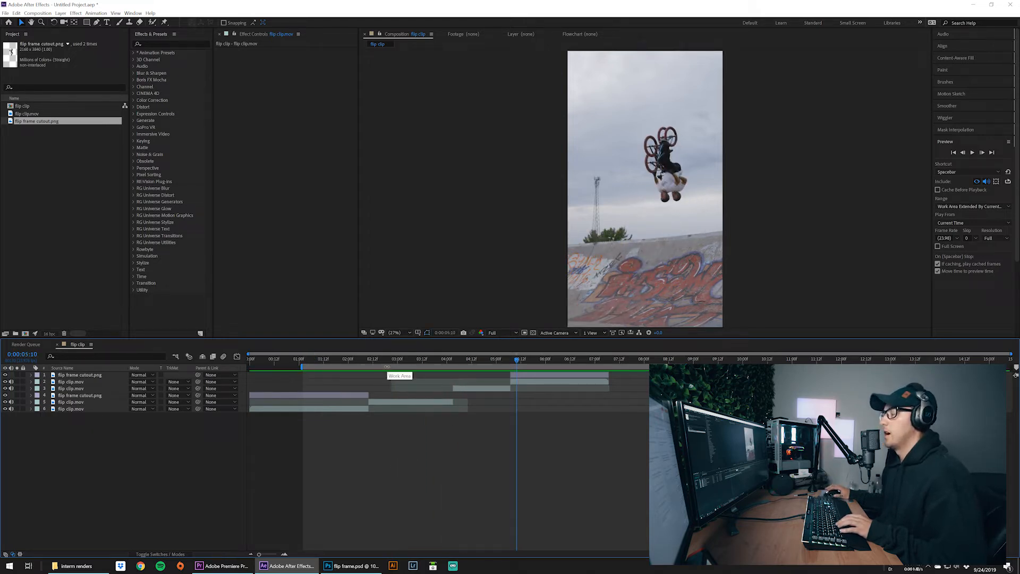
# - Move the top three layers earlier so the duplicated approach clip starts at 0:00:03:05, overlapping the original landing clip
pyautogui.moveTo(390, 363); pyautogui.dragTo(409, 367)
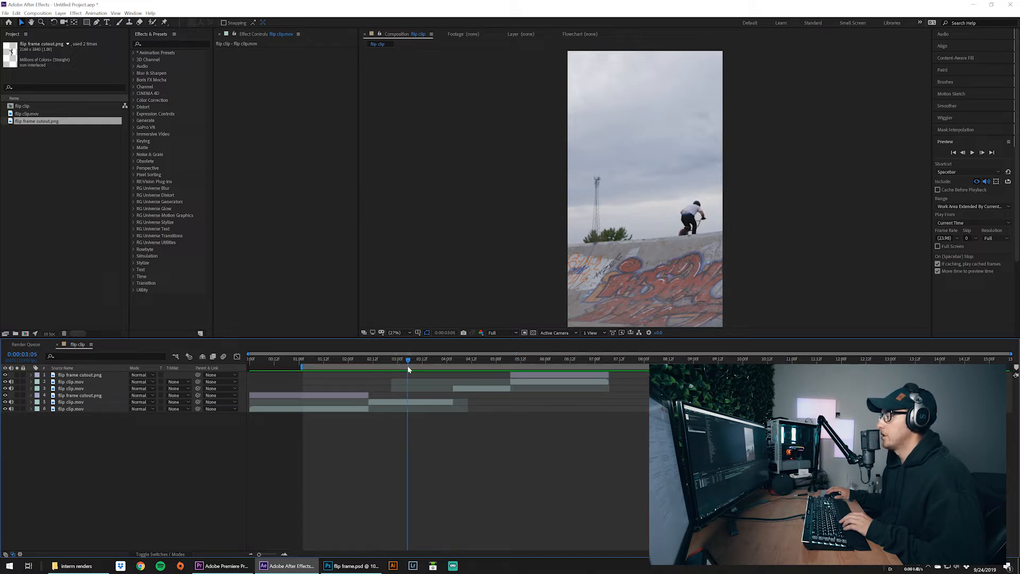
pyautogui.click(494, 390)
pyautogui.keyDown('shift'); pyautogui.click(67, 375); pyautogui.keyUp('shift')
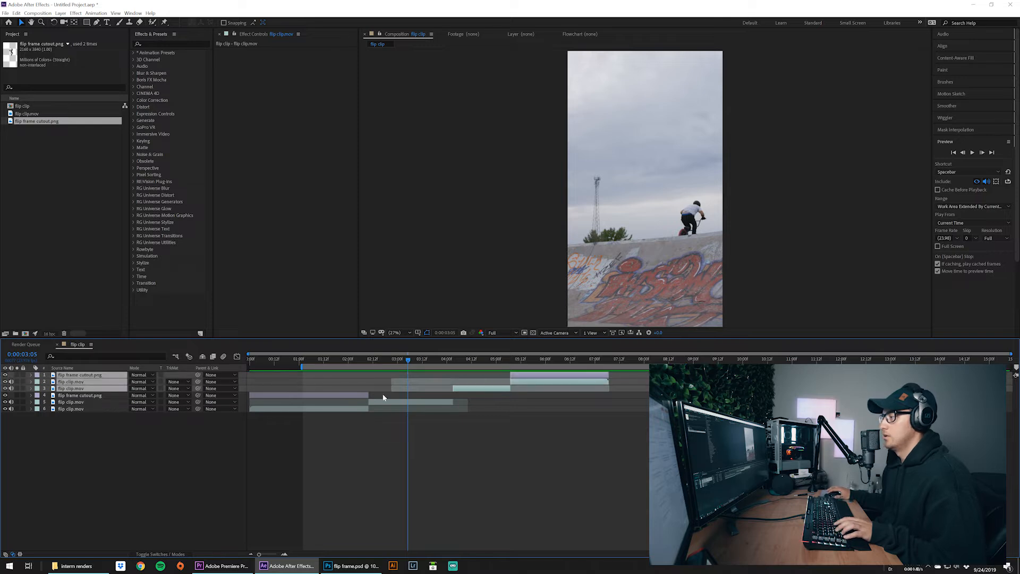
pyautogui.moveTo(465, 392); pyautogui.dragTo(423, 377)
pyautogui.click(458, 467)
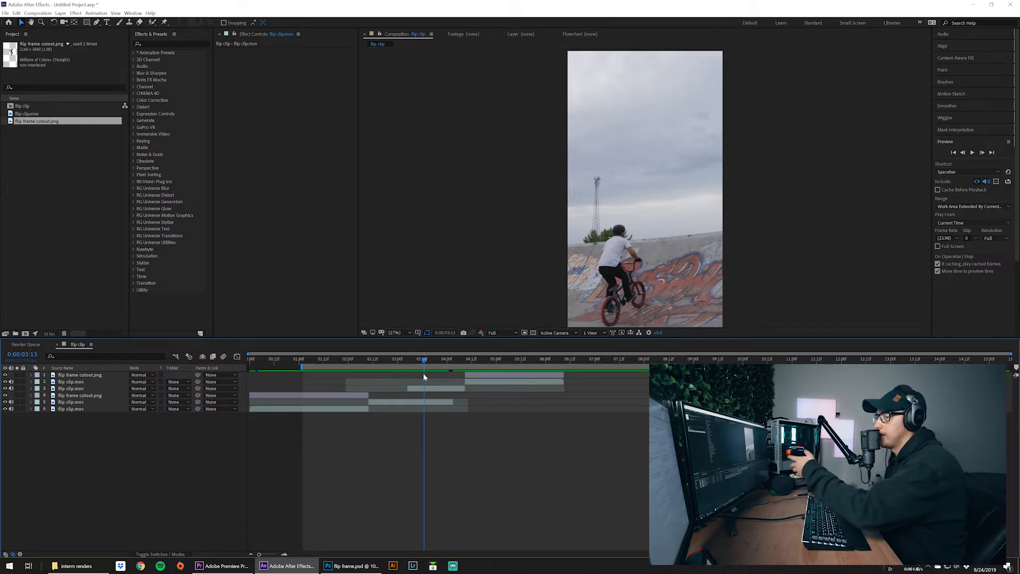
pyautogui.moveTo(424, 377)
pyautogui.mouseDown()
pyautogui.moveTo(408, 375)
pyautogui.moveTo(422, 375)
pyautogui.mouseUp()
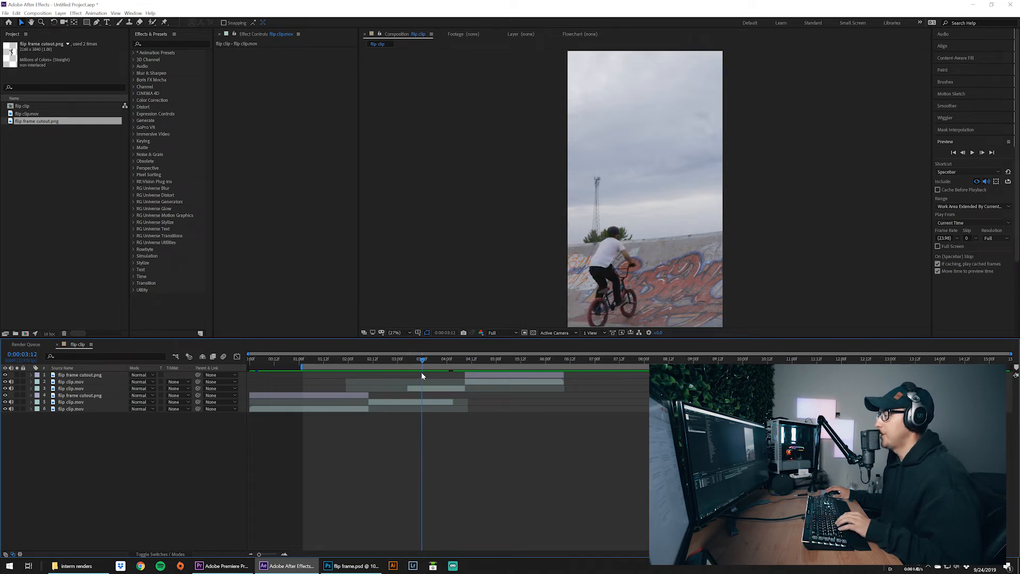
# - Draw a closed Pen mask around the approaching rider on the duplicated approach clip and keyframe its Mask Path at 0:00:03:15
pyautogui.click(422, 390)
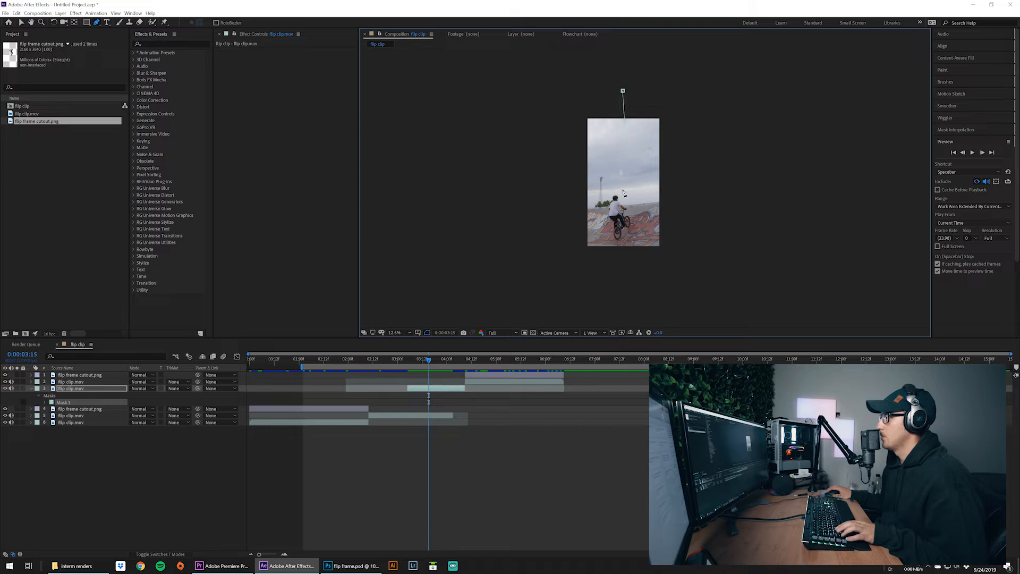
pyautogui.click(638, 241)
pyautogui.click(637, 266)
pyautogui.click(595, 287)
pyautogui.moveTo(538, 274); pyautogui.dragTo(527, 258)
pyautogui.click(517, 205)
pyautogui.hotkey('ctrl', 'z')
pyautogui.hotkey('ctrl', 'z')
pyautogui.click(493, 274)
pyautogui.click(483, 235)
pyautogui.click(489, 155)
pyautogui.click(496, 96)
pyautogui.click(528, 77)
pyautogui.click(580, 85)
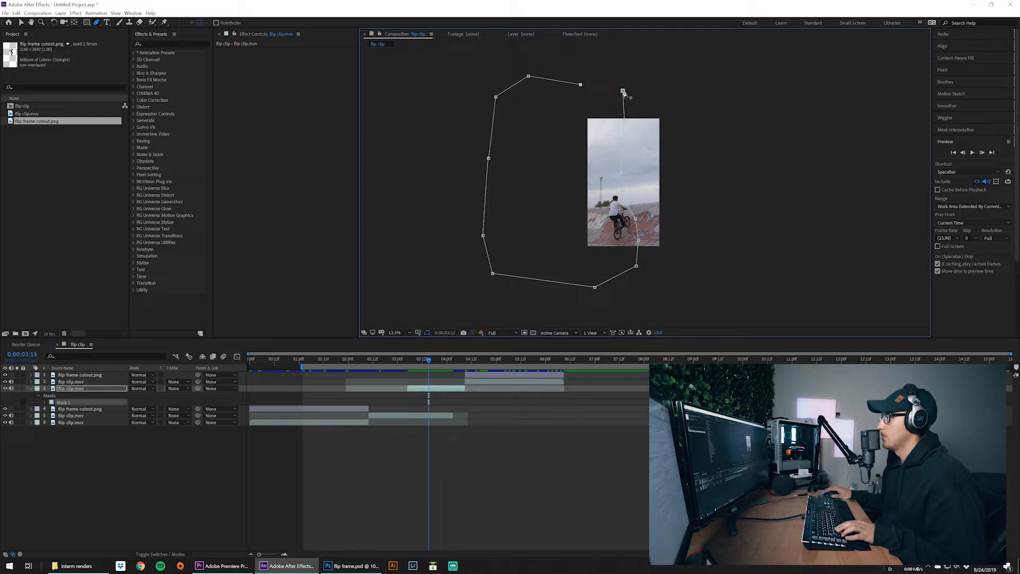
pyautogui.click(623, 91)
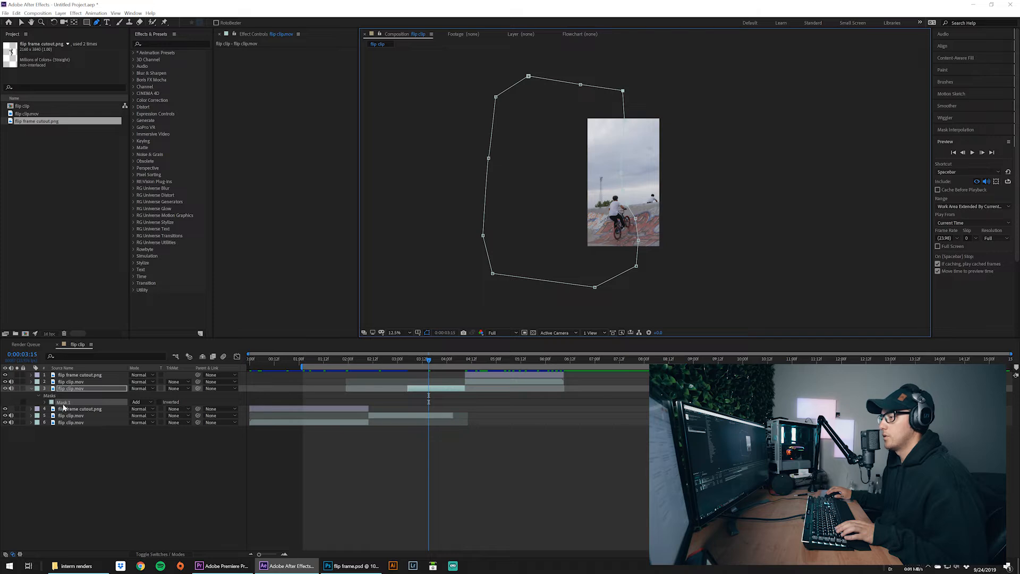
pyautogui.click(44, 402)
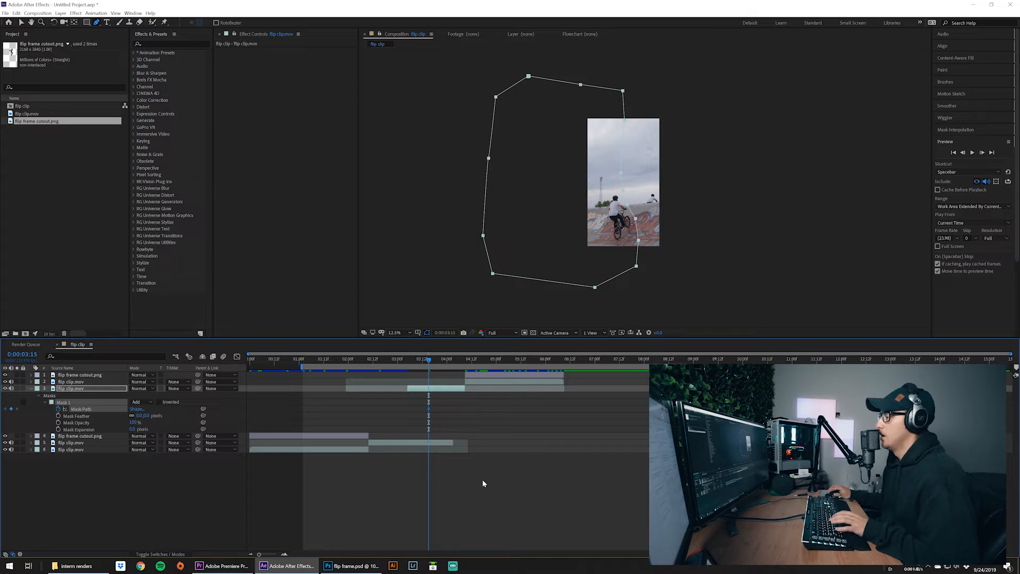
pyautogui.press('v')
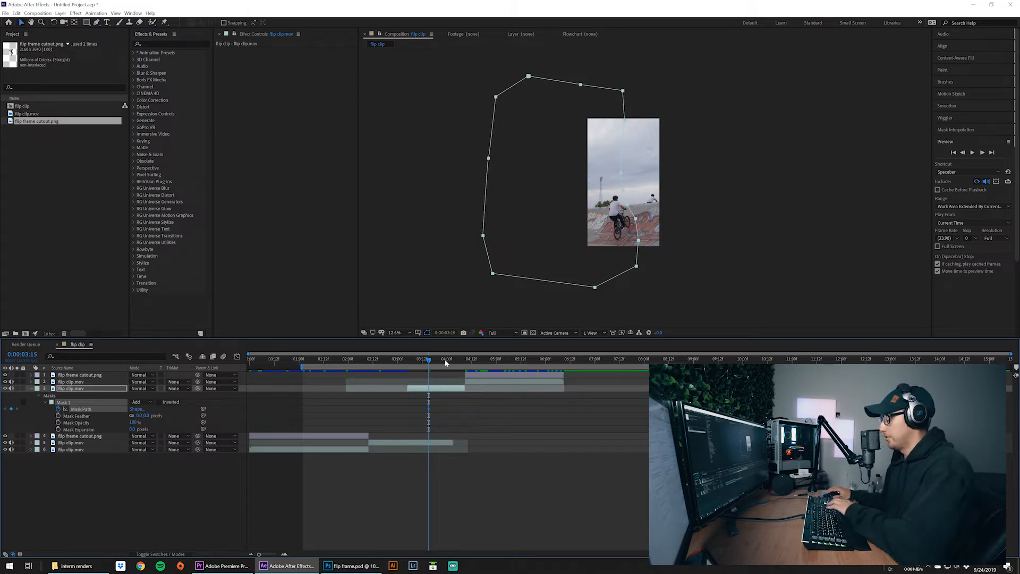
# - Step frame by frame between 0:00:03:15 and 0:00:03:23 to examine how the rider moves relative to the mask edge
pyautogui.press('pagedown')
pyautogui.press('pagedown')
pyautogui.press('pagedown')
pyautogui.press('pagedown')
pyautogui.press('pagedown')
pyautogui.press('pagedown')
pyautogui.press('pagedown')
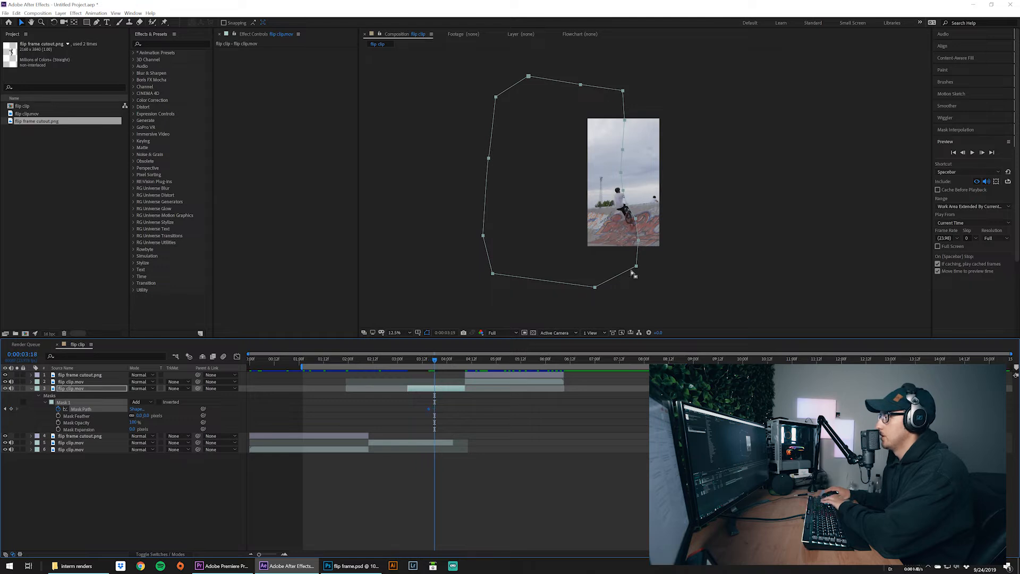
pyautogui.press('pagedown')
pyautogui.press('pagedown')
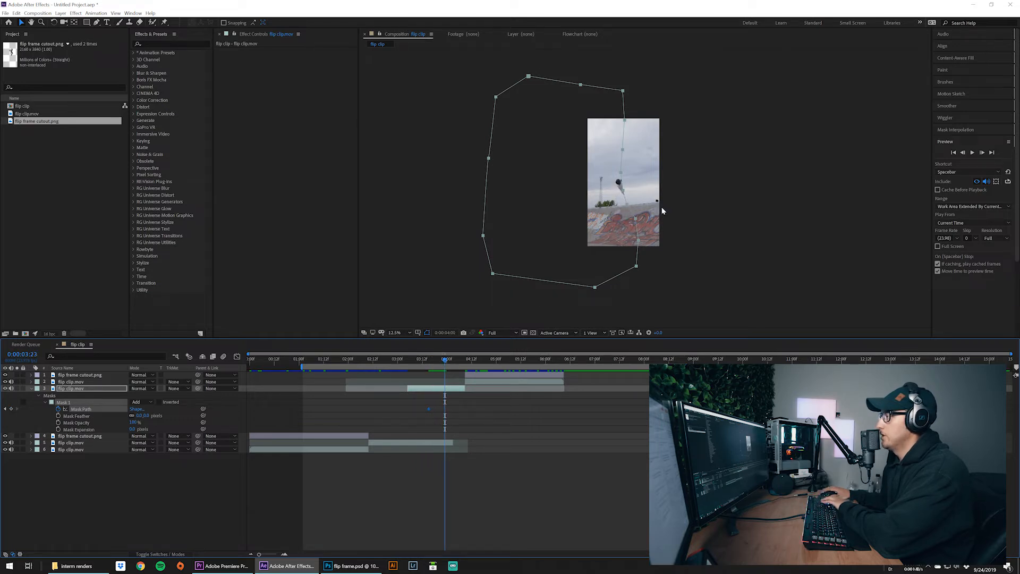
pyautogui.press('pageup')
pyautogui.press('pageup')
pyautogui.press('pageup')
pyautogui.press('pageup')
pyautogui.press('pageup')
pyautogui.press('pageup')
pyautogui.press('pageup')
pyautogui.press('pageup')
pyautogui.press('pageup')
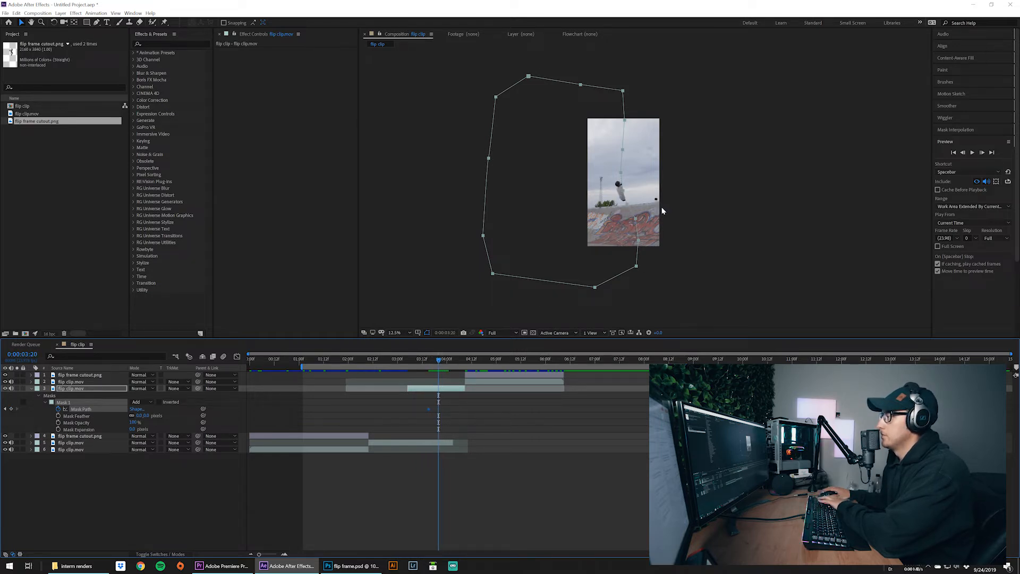
pyautogui.press('pagedown')
pyautogui.press('pagedown')
pyautogui.press('pagedown')
pyautogui.press('pagedown')
pyautogui.press('pagedown')
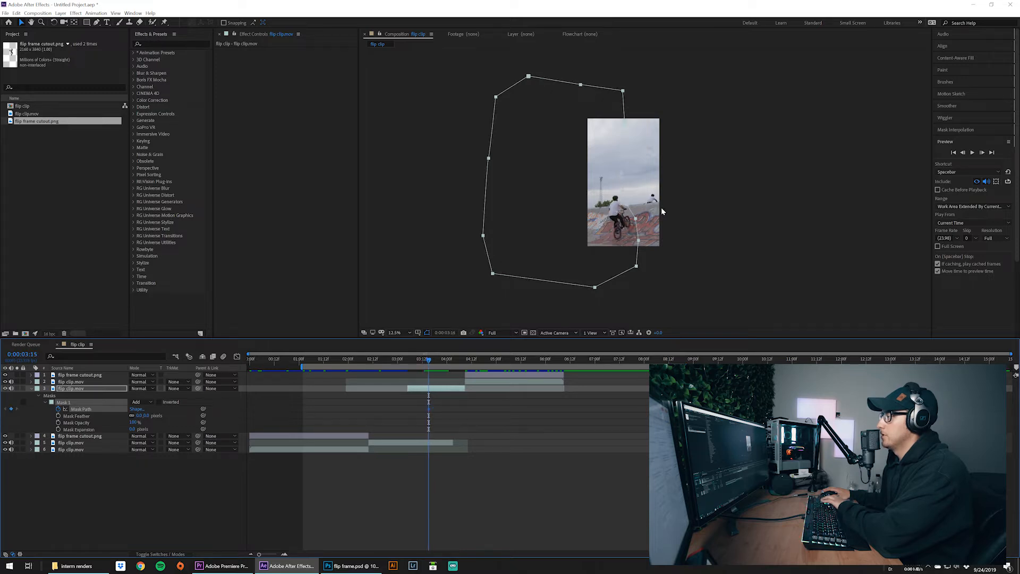
# - At 0:00:03:23, shift the whole mask to the right so it encloses the flipping rider, adding a Mask Path keyframe
pyautogui.press('pagedown')
pyautogui.press('pagedown')
pyautogui.press('pagedown')
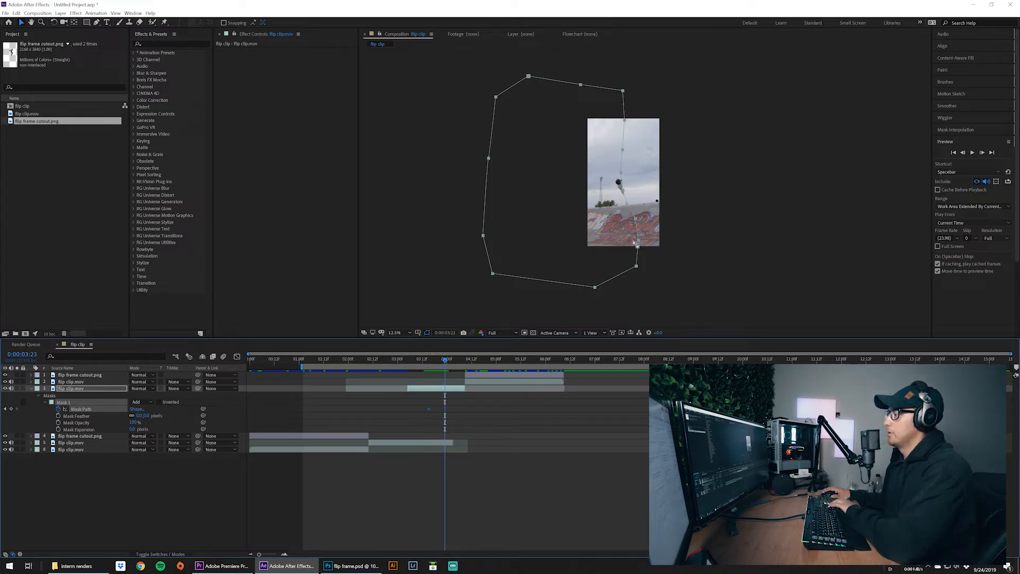
pyautogui.click(569, 290)
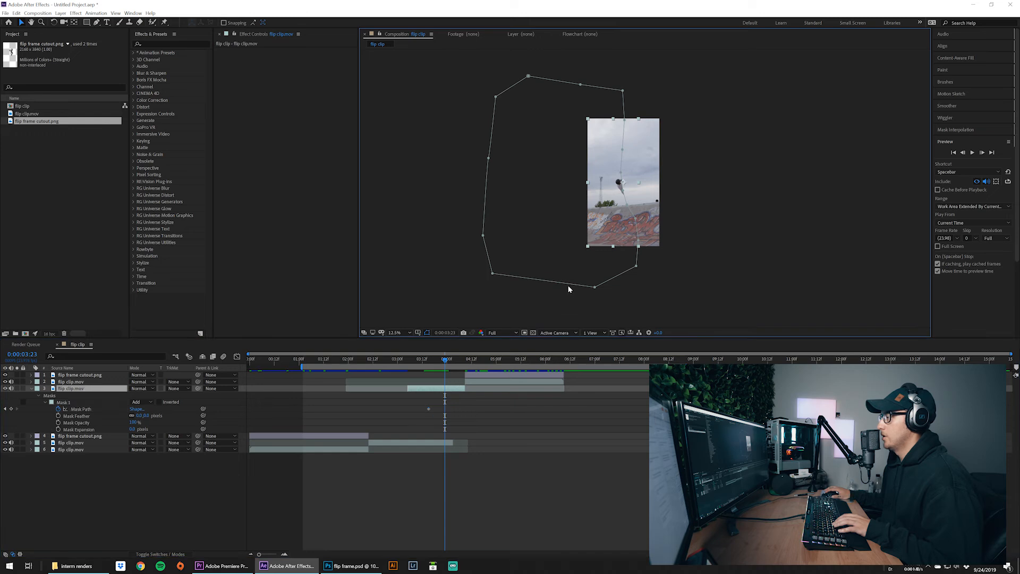
pyautogui.moveTo(569, 284); pyautogui.dragTo(580, 285)
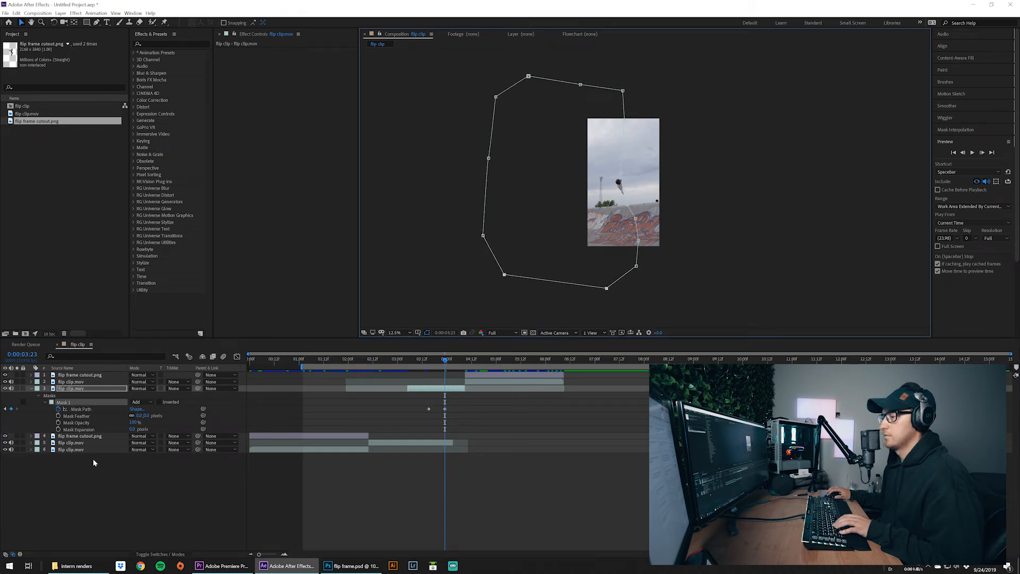
pyautogui.click(84, 384)
pyautogui.click(84, 388)
pyautogui.moveTo(585, 288); pyautogui.dragTo(611, 289)
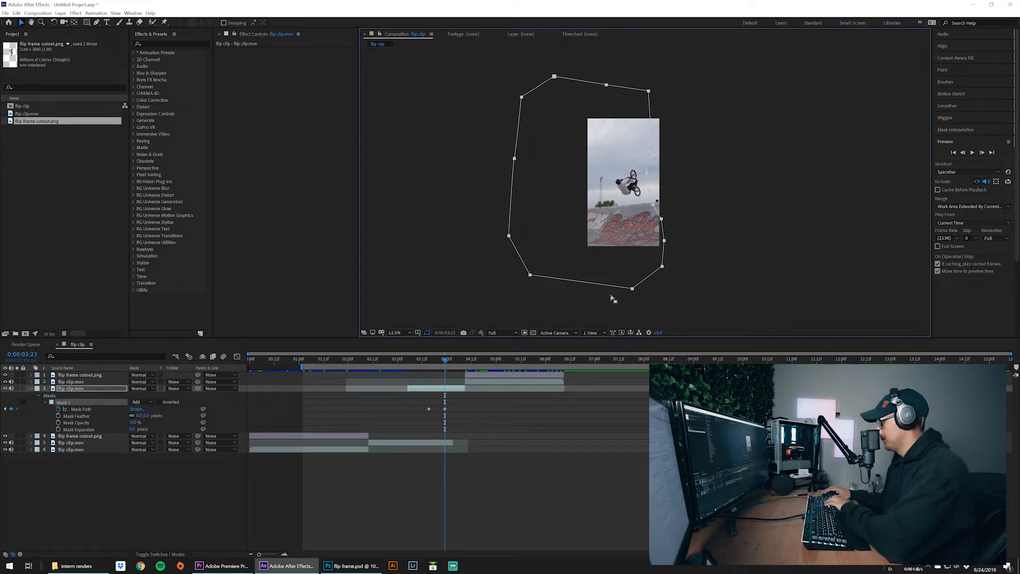
# - At 0:00:04:03, shift the whole mask further right so it encloses the flipping rider, adding a Mask Path keyframe
pyautogui.press('pagedown')
pyautogui.press('pagedown')
pyautogui.press('pagedown')
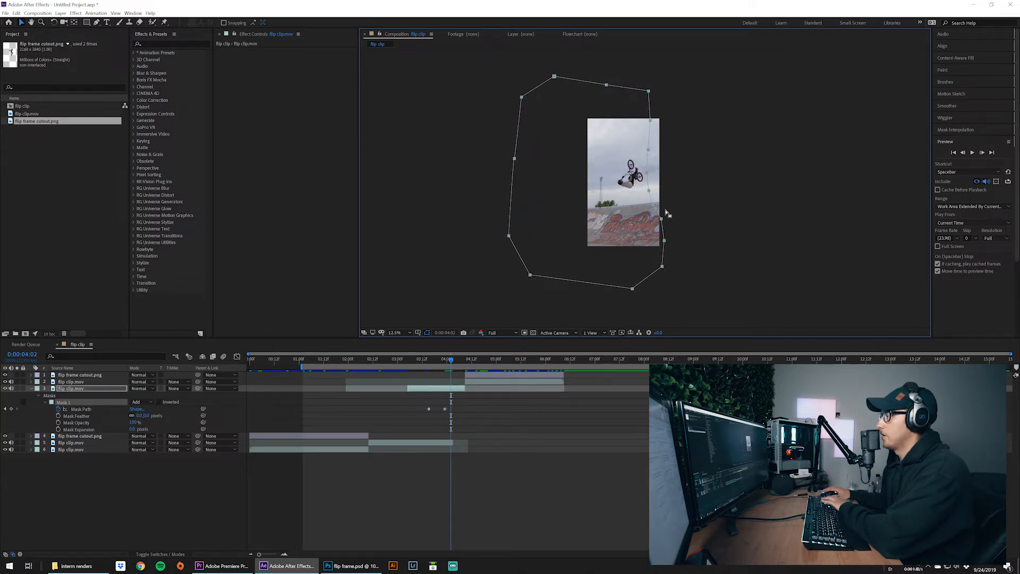
pyautogui.press('pagedown')
pyautogui.moveTo(657, 213); pyautogui.dragTo(682, 215)
# - At 0:00:03:19, nudge the whole mask slightly right to clear the rider's front wheel, adding a Mask Path keyframe
pyautogui.press('pageup')
pyautogui.press('pageup')
pyautogui.press('pageup')
pyautogui.press('pageup')
pyautogui.press('pageup')
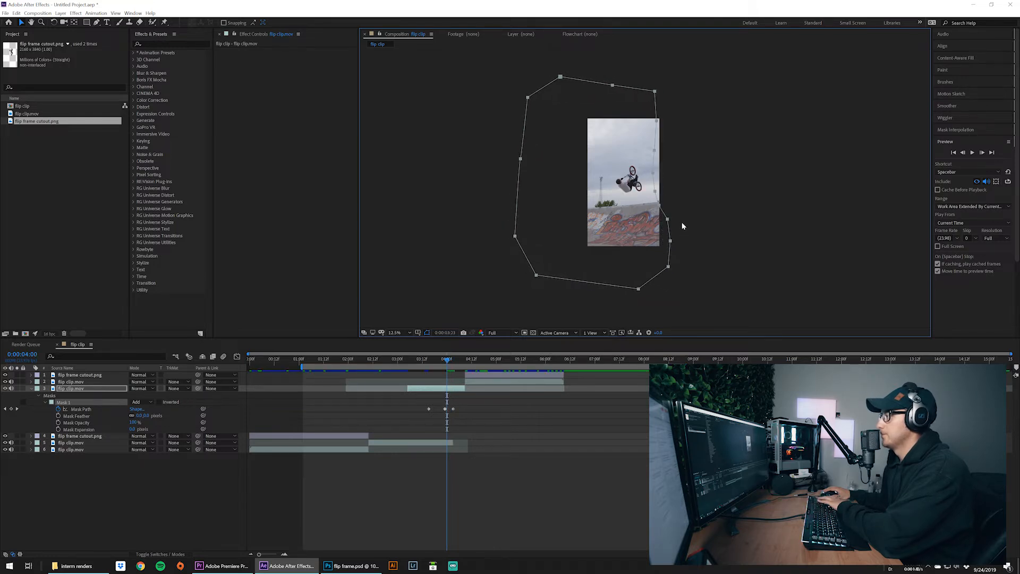
pyautogui.press('pageup')
pyautogui.press('pageup')
pyautogui.press('pageup')
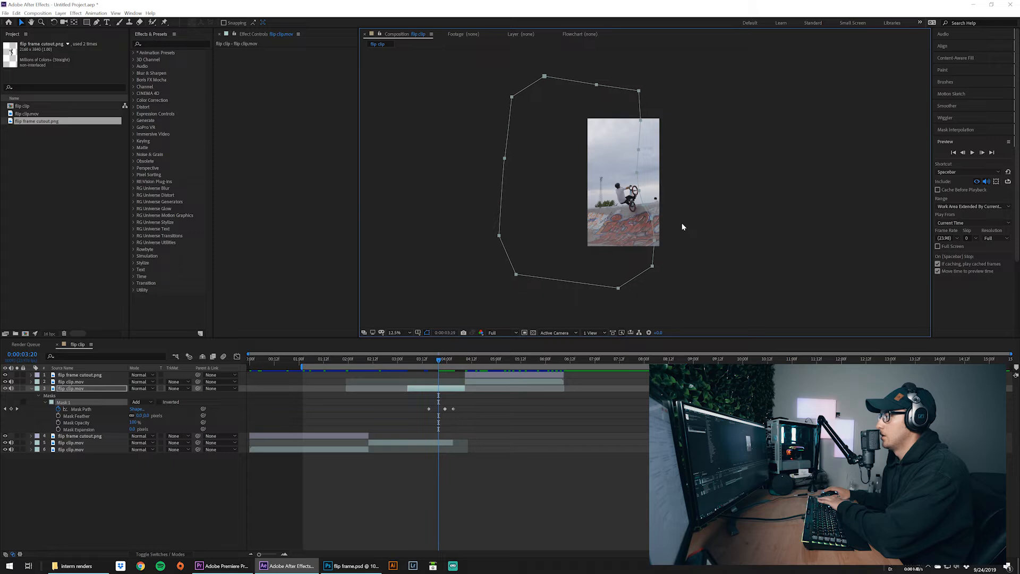
pyautogui.moveTo(646, 215); pyautogui.dragTo(652, 215)
# - At 0:00:03:18, adjust the mask edge on the ramp beside the rider's bike, adding a Mask Path keyframe
pyautogui.press('pageup')
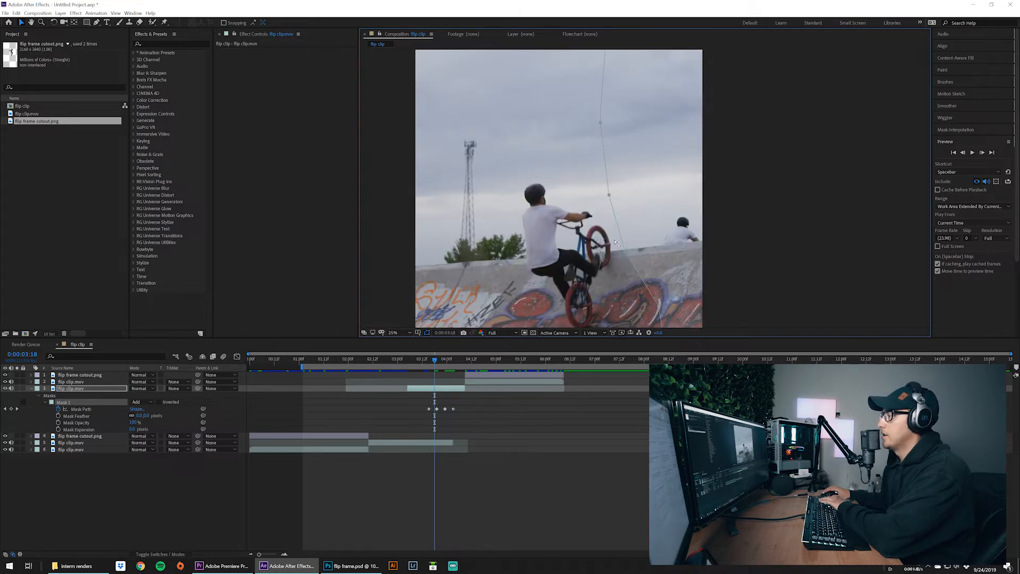
pyautogui.scroll(-1, 617, 242)
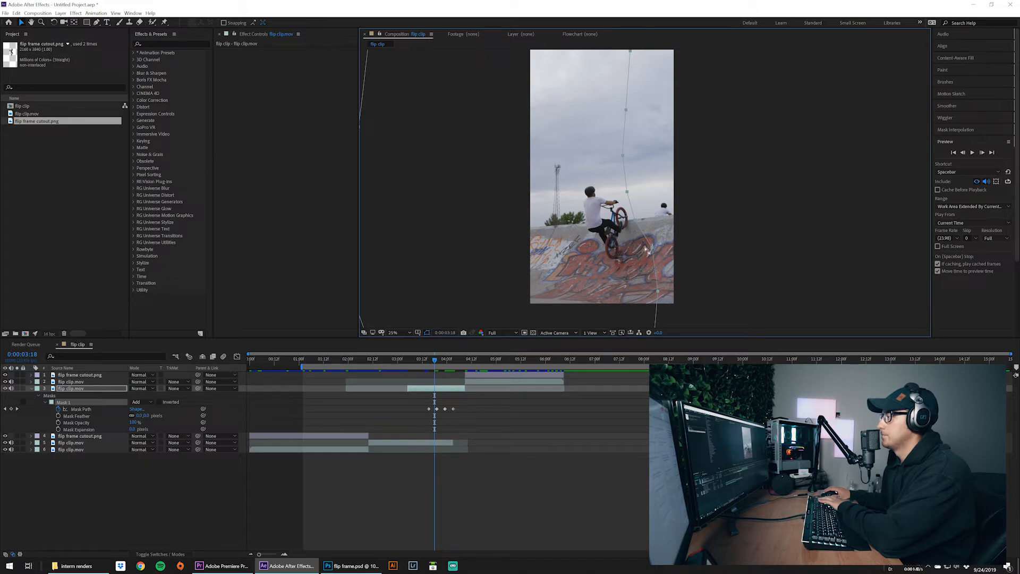
pyautogui.moveTo(646, 238)
pyautogui.mouseDown()
pyautogui.moveTo(658, 232)
pyautogui.moveTo(646, 240)
pyautogui.mouseUp()
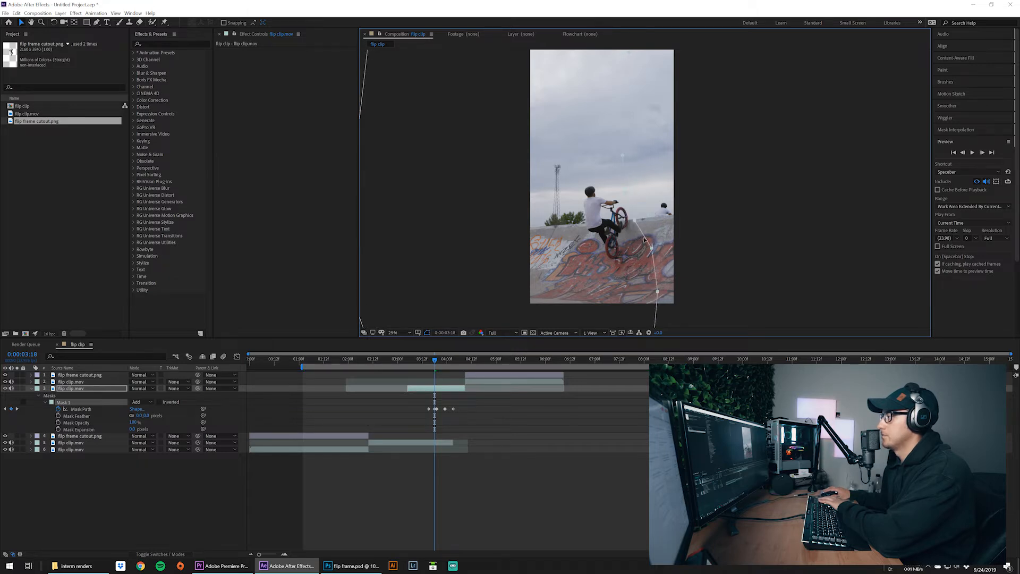
# - Shift the mask left to follow the approaching rider at 0:00:03:11 and 0:00:03:05, adding a Mask Path keyframe at each time
pyautogui.moveTo(432, 359); pyautogui.dragTo(420, 359)
pyautogui.moveTo(618, 236); pyautogui.dragTo(596, 249)
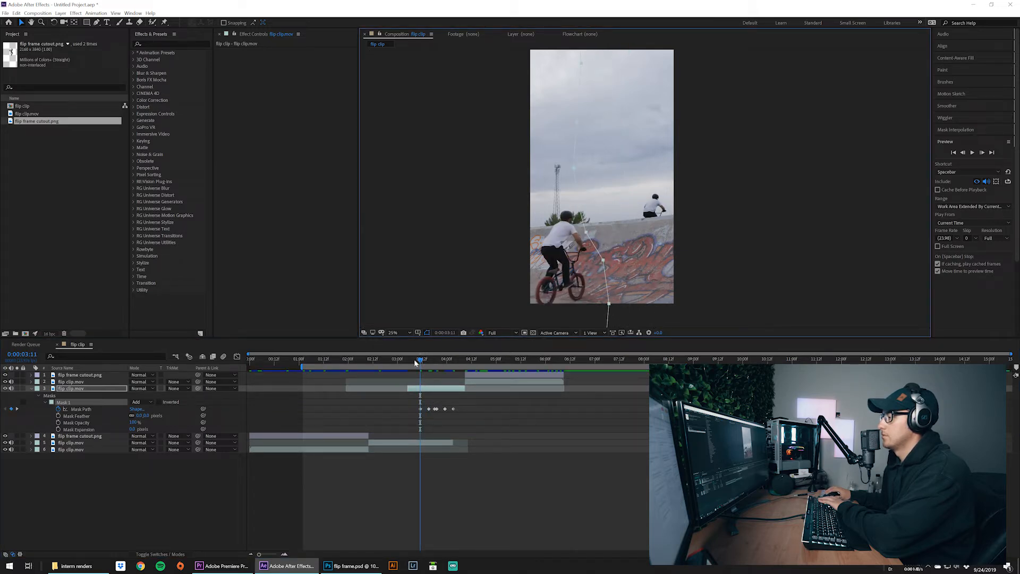
pyautogui.moveTo(414, 360); pyautogui.dragTo(407, 360)
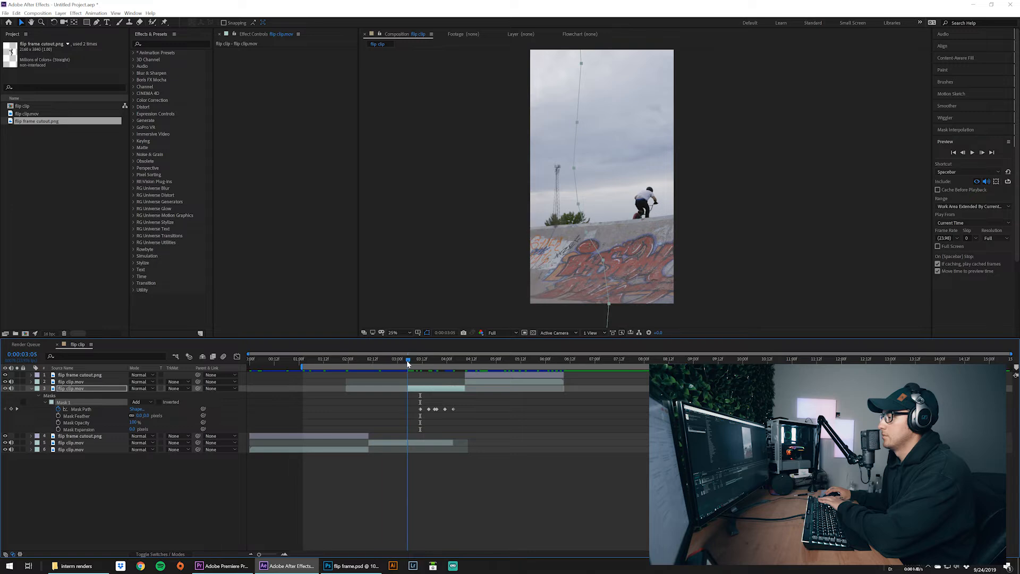
pyautogui.moveTo(598, 255); pyautogui.dragTo(560, 287)
pyautogui.click(353, 413)
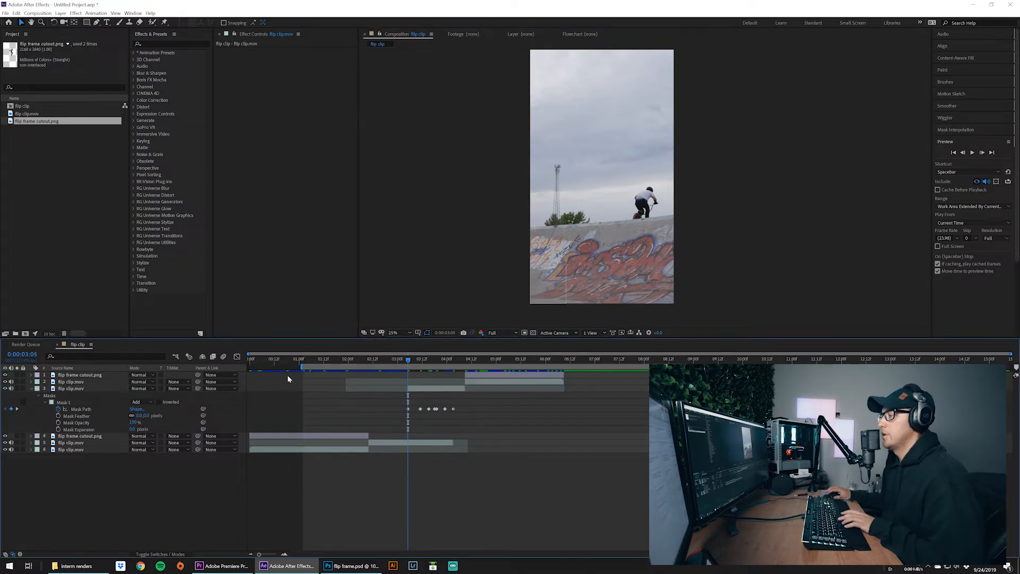
# - Preview the masked approach from 0:00:03:05 and examine the mask edge around 0:00:03:18 and 0:00:03:19
pyautogui.press('space')
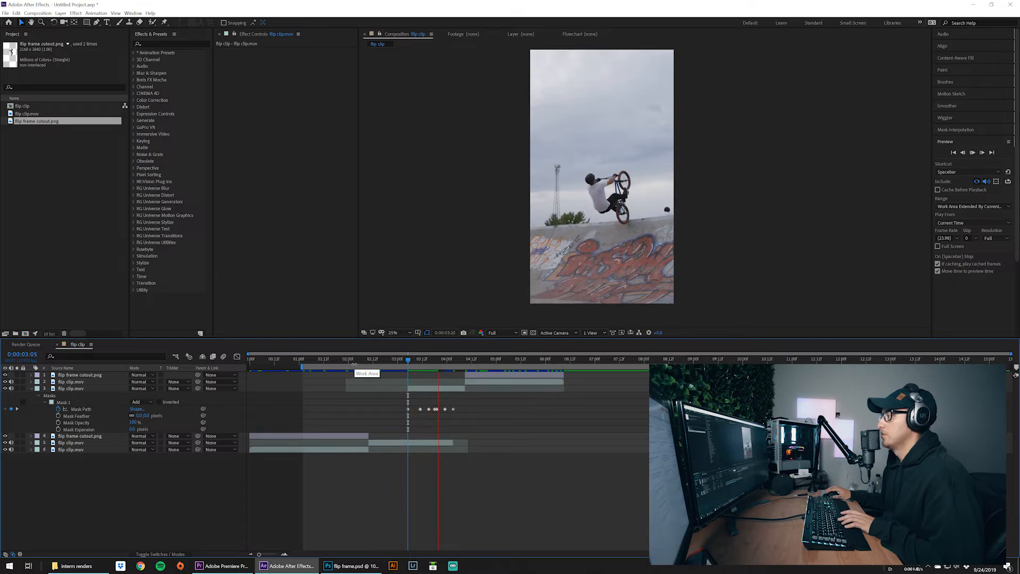
pyautogui.click(430, 360)
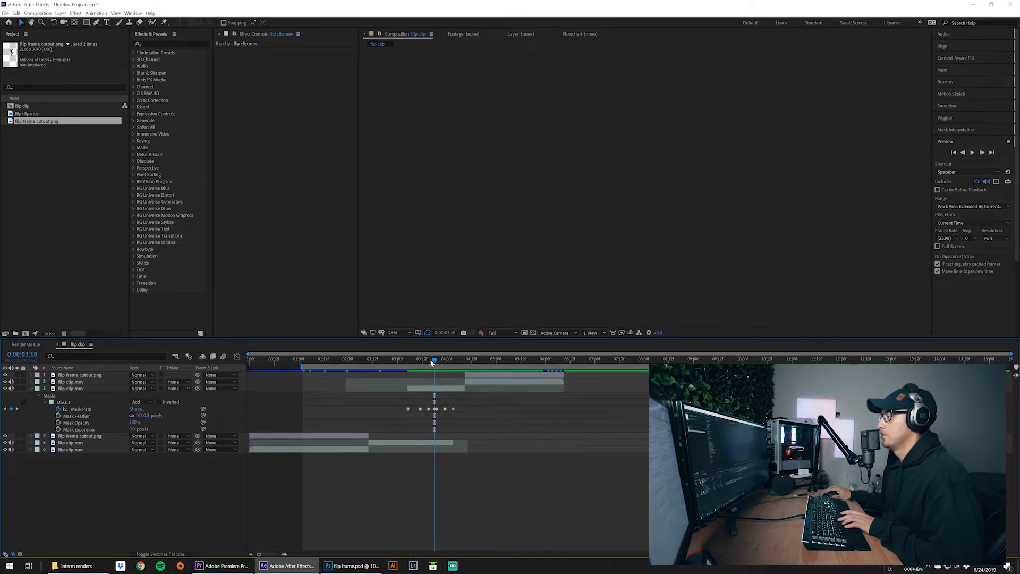
pyautogui.click(435, 362)
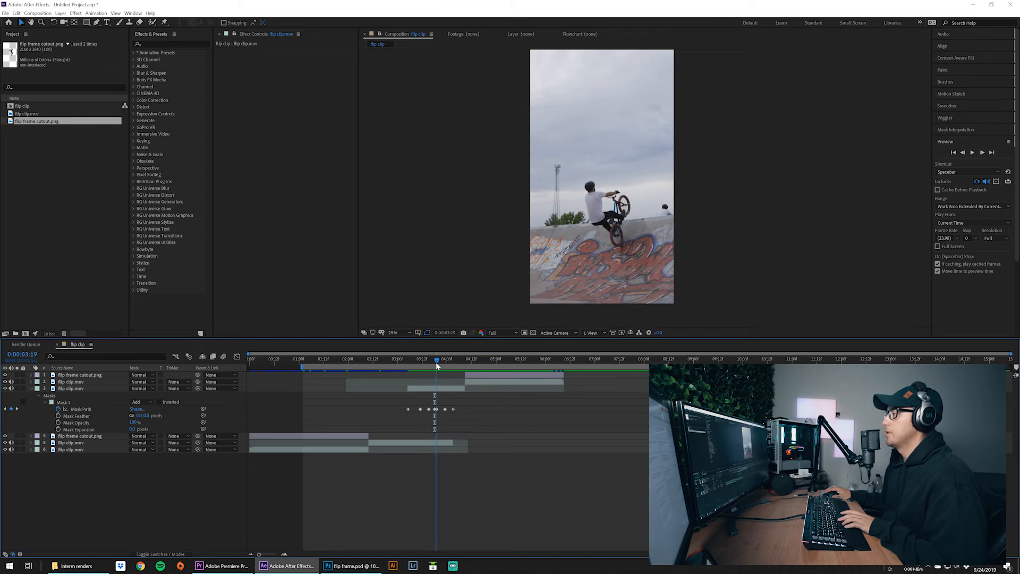
# - Raise Mask 1's feather on the duplicated approach clip to about 212 pixels
pyautogui.click(441, 392)
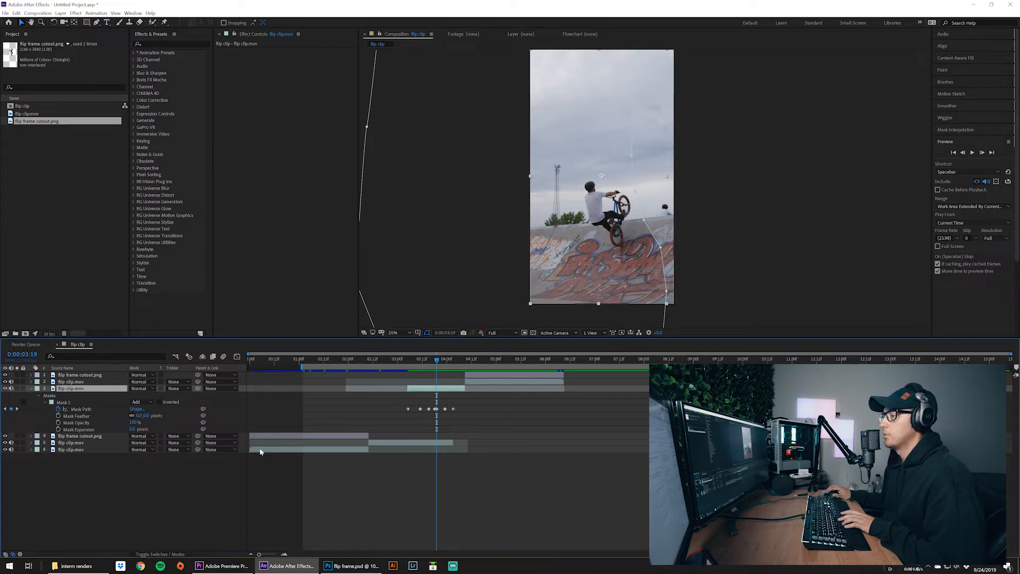
pyautogui.moveTo(148, 418); pyautogui.dragTo(163, 421)
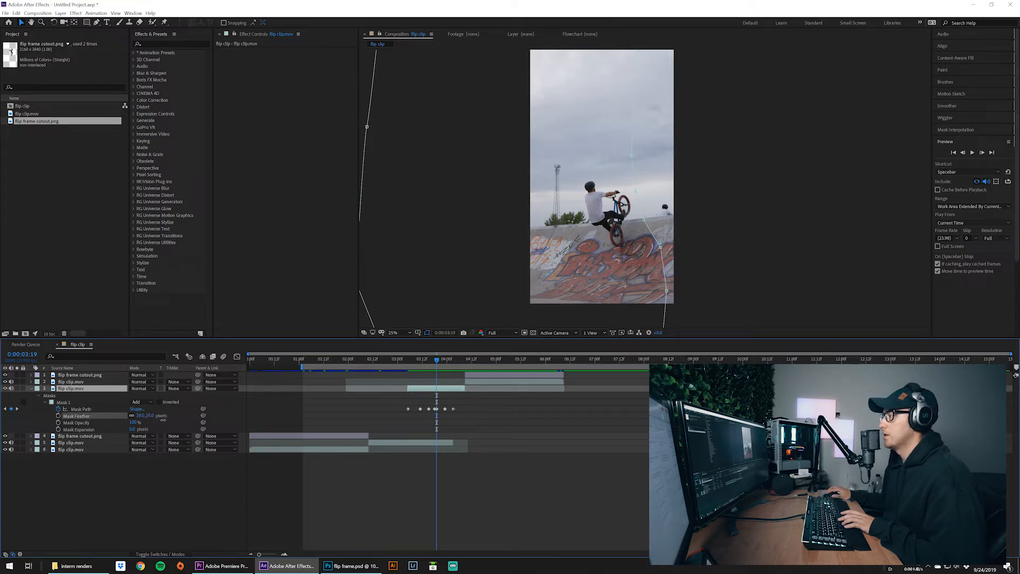
pyautogui.click(467, 537)
# - Step back from 0:00:03:17 through the approach and play the overlap to examine the feathered mask blend
pyautogui.click(435, 366)
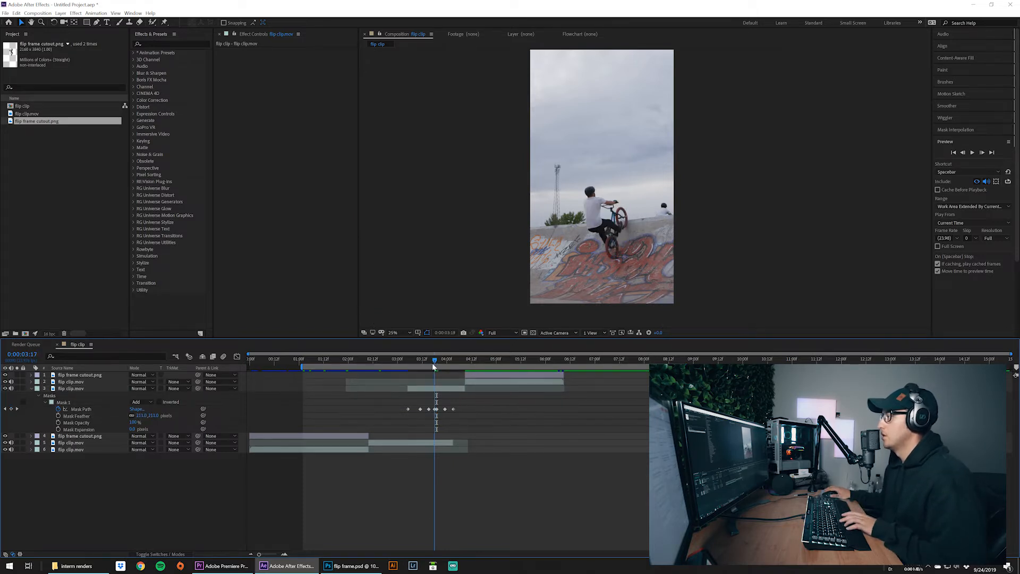
pyautogui.press('pageup')
pyautogui.press('pageup')
pyautogui.press('pageup')
pyautogui.press('pageup')
pyautogui.press('pageup')
pyautogui.press('pageup')
pyautogui.press('pageup')
pyautogui.press('pageup')
pyautogui.press('pageup')
pyautogui.press('pageup')
pyautogui.press('space')
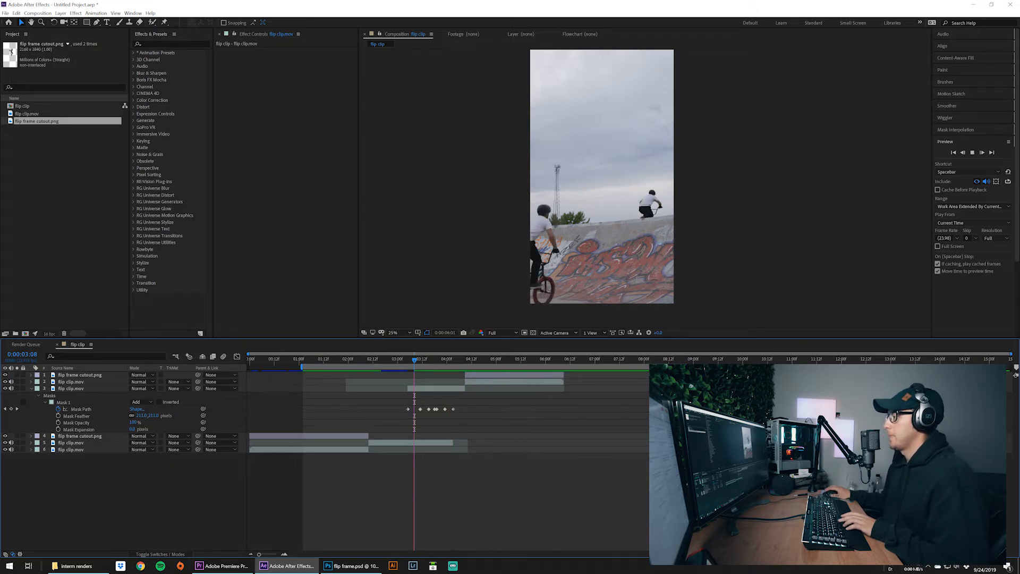
pyautogui.press('space')
# - Set the work area to start near the beginning of the timeline and end where the top layers end
pyautogui.moveTo(670, 367); pyautogui.dragTo(565, 370)
pyautogui.moveTo(455, 360); pyautogui.dragTo(302, 366)
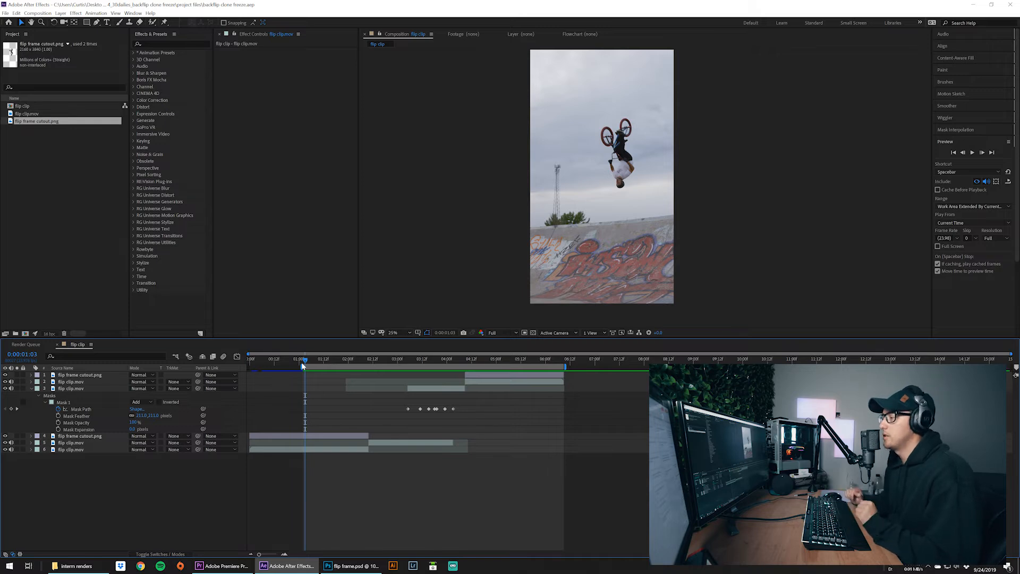
pyautogui.moveTo(303, 367); pyautogui.dragTo(282, 365)
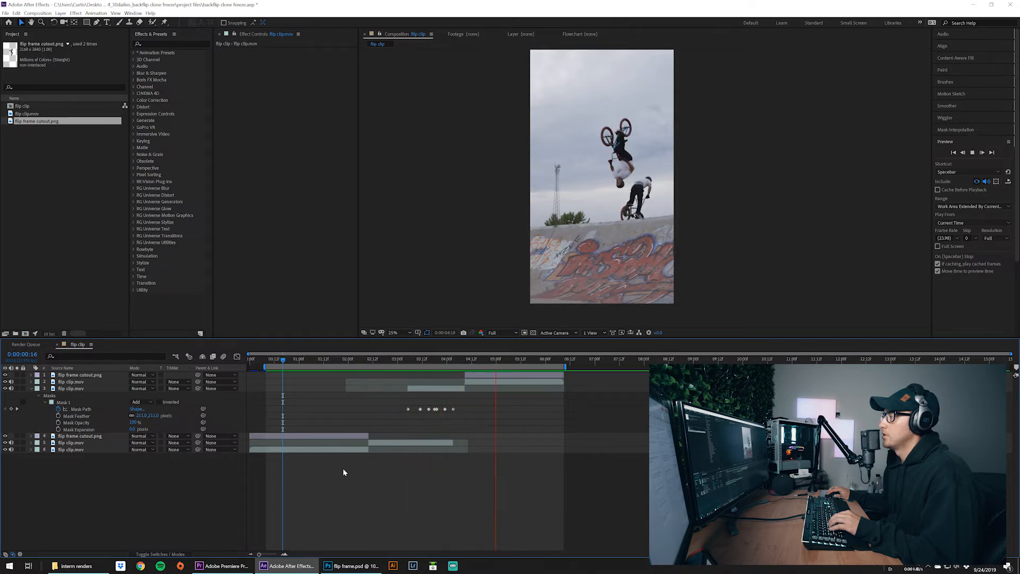
# - Play back the work area to review how the frozen cutout and the overlapping rider clips loop
pyautogui.press('space')
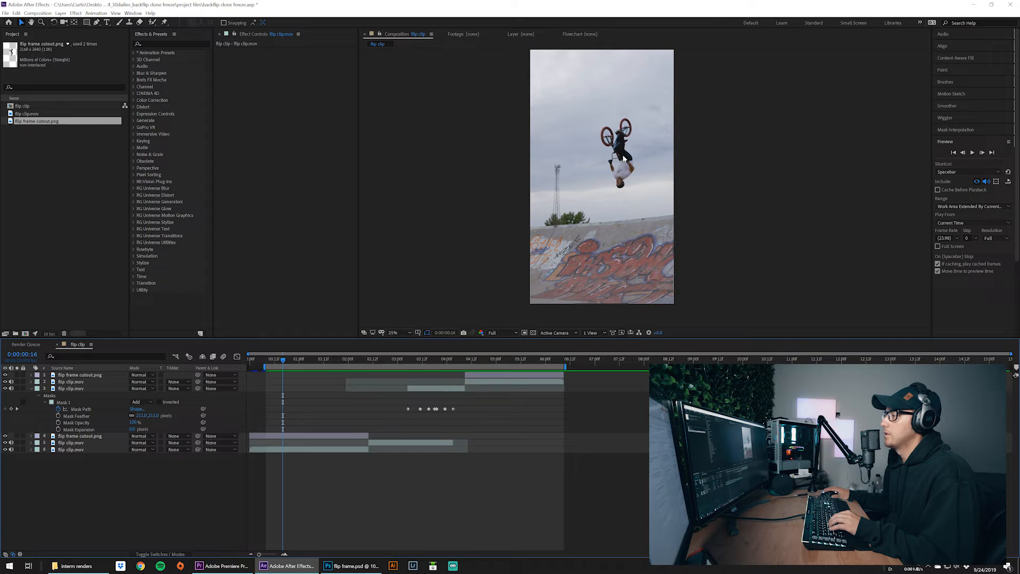
pyautogui.press('space')
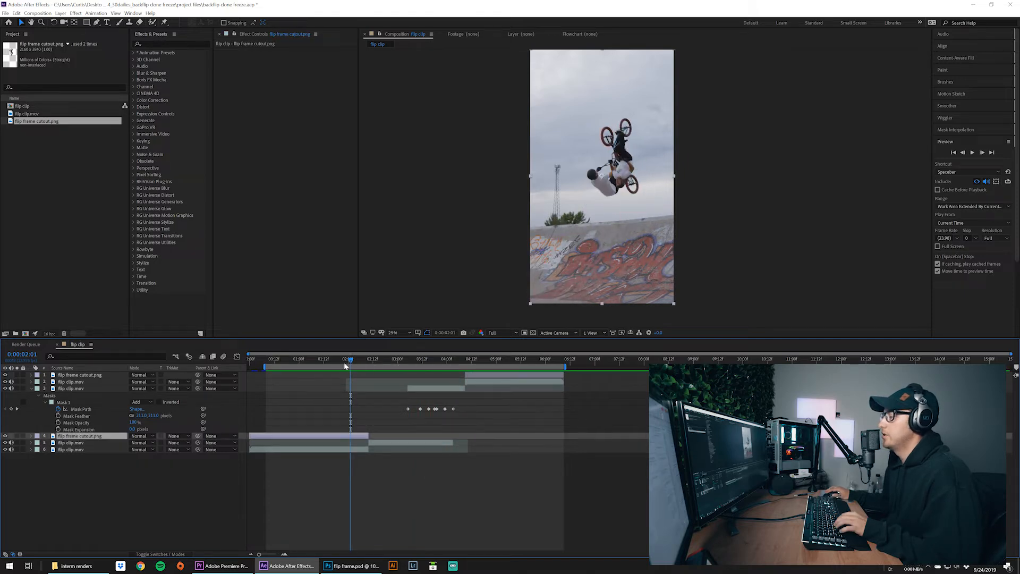
pyautogui.click(340, 360)
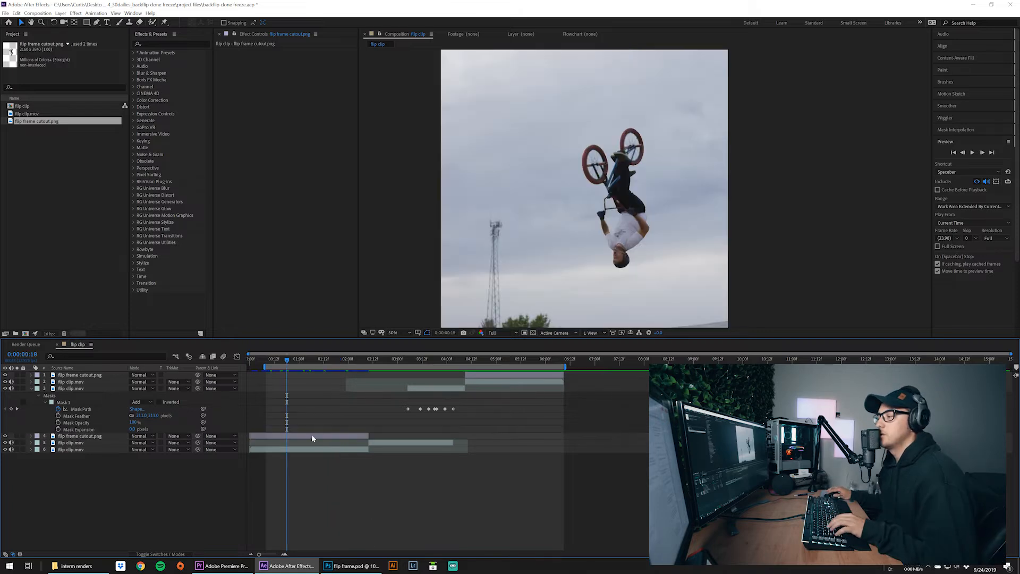
# - Duplicate the lower flip frame cutout.png layer and apply the uni.Holomatrix II effect to the upper copy
pyautogui.click(311, 436)
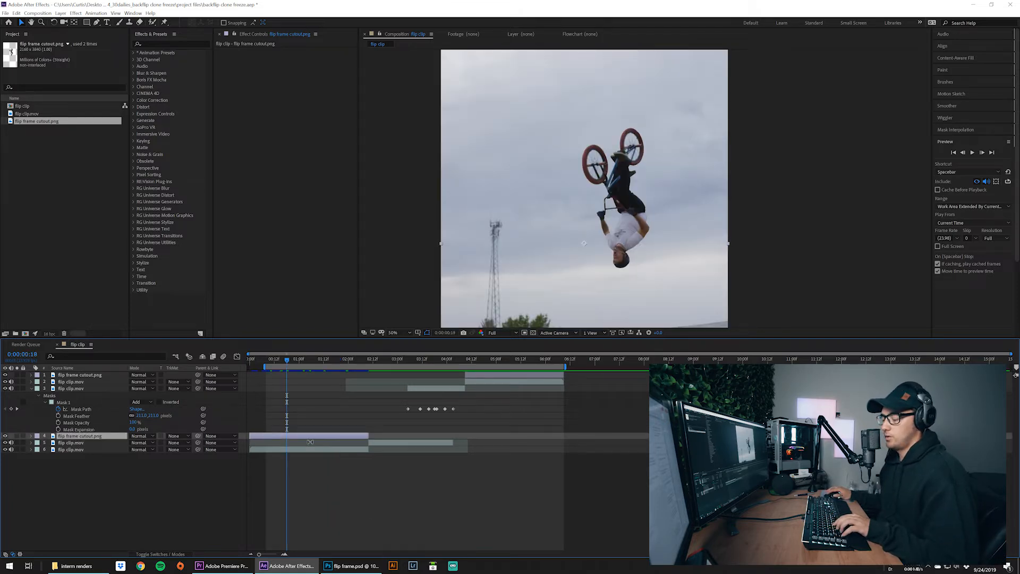
pyautogui.hotkey('ctrl', 'd')
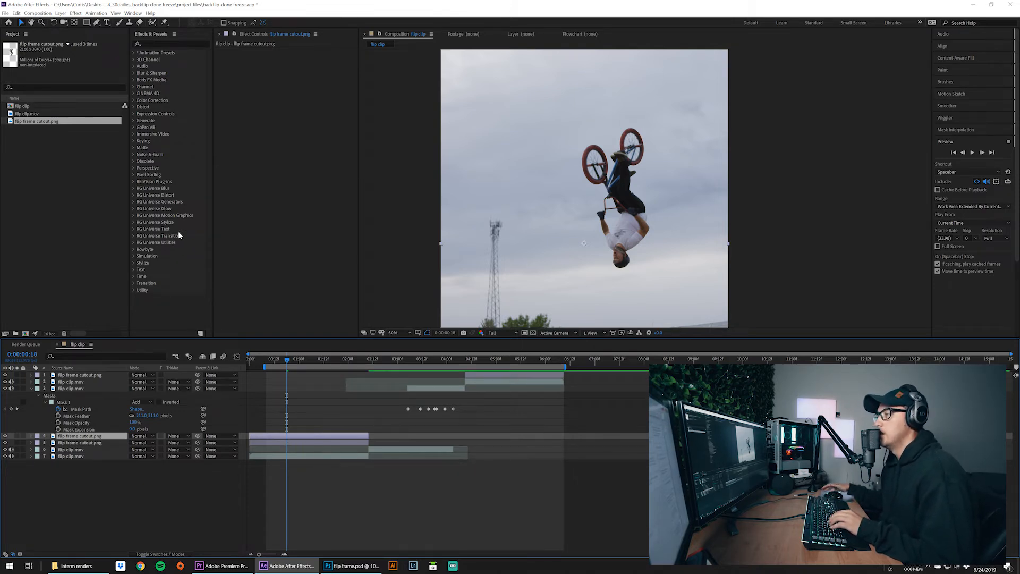
pyautogui.click(145, 224)
pyautogui.click(130, 221)
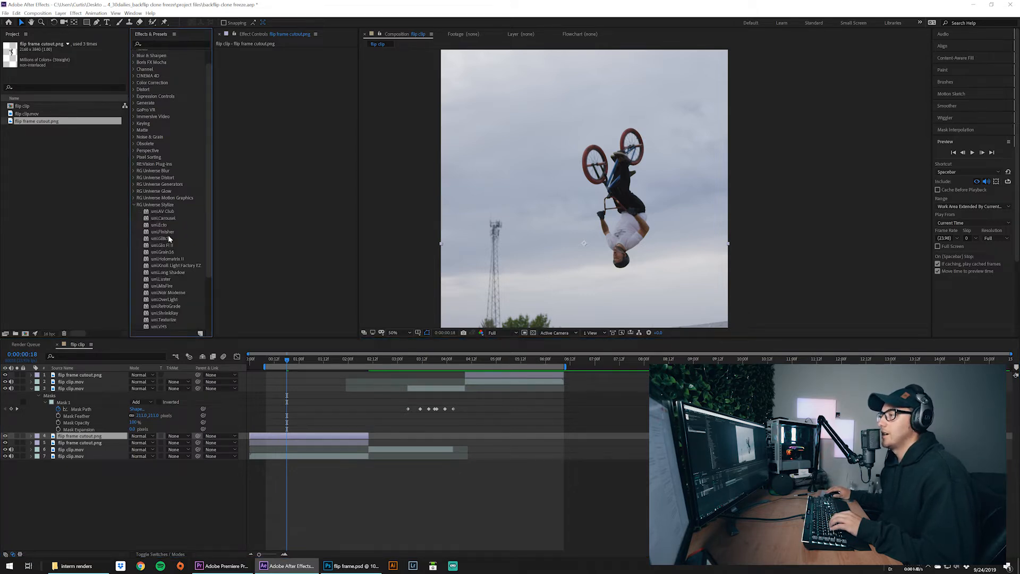
pyautogui.scroll(-1, 168, 235)
pyautogui.moveTo(168, 241); pyautogui.dragTo(287, 437)
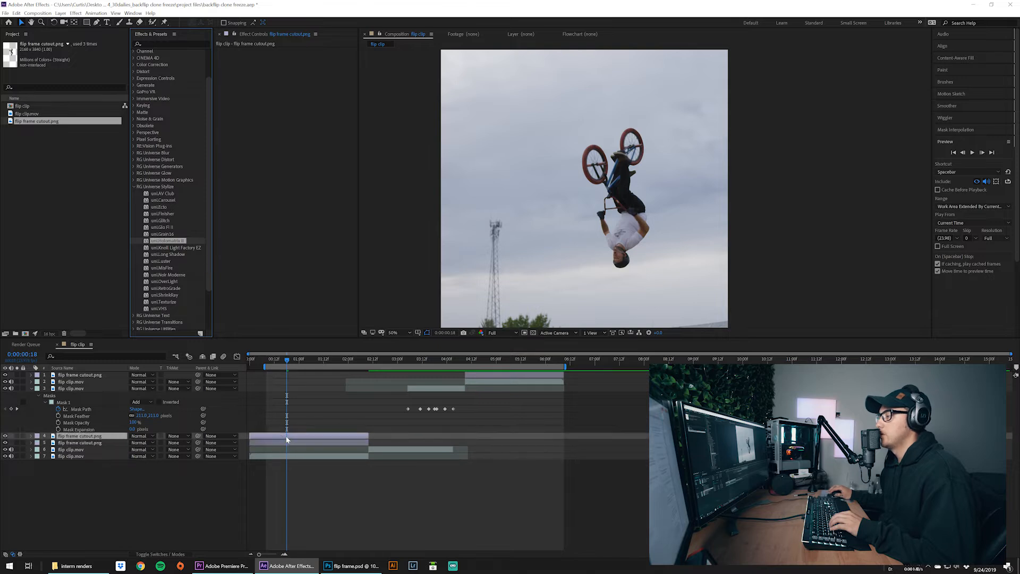
pyautogui.click(308, 265)
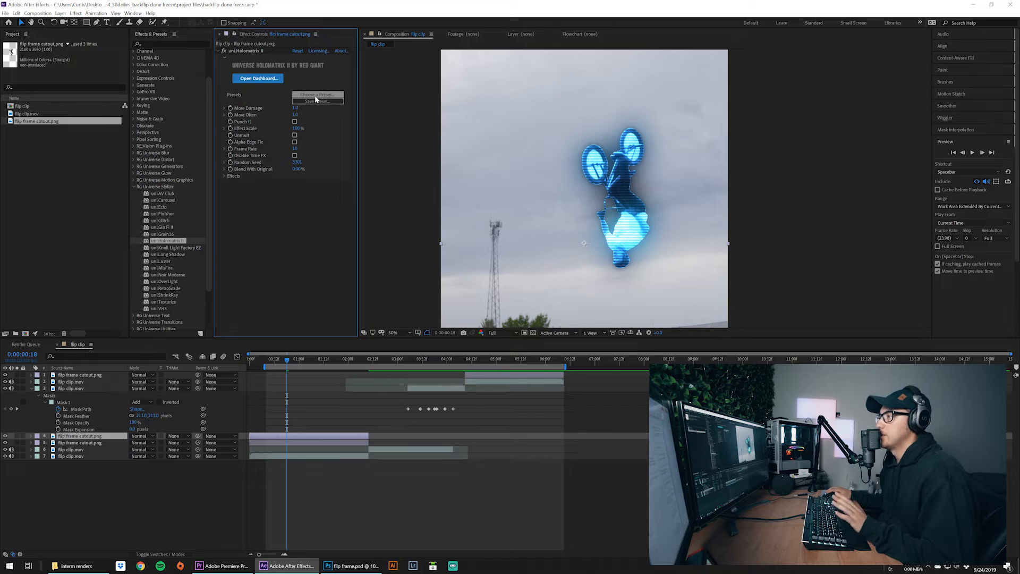
# - Expand the Holomatrix II Effects group and examine its glow, scan line, static, distortion and glitch options
pyautogui.click(224, 177)
pyautogui.scroll(-5, 249, 190)
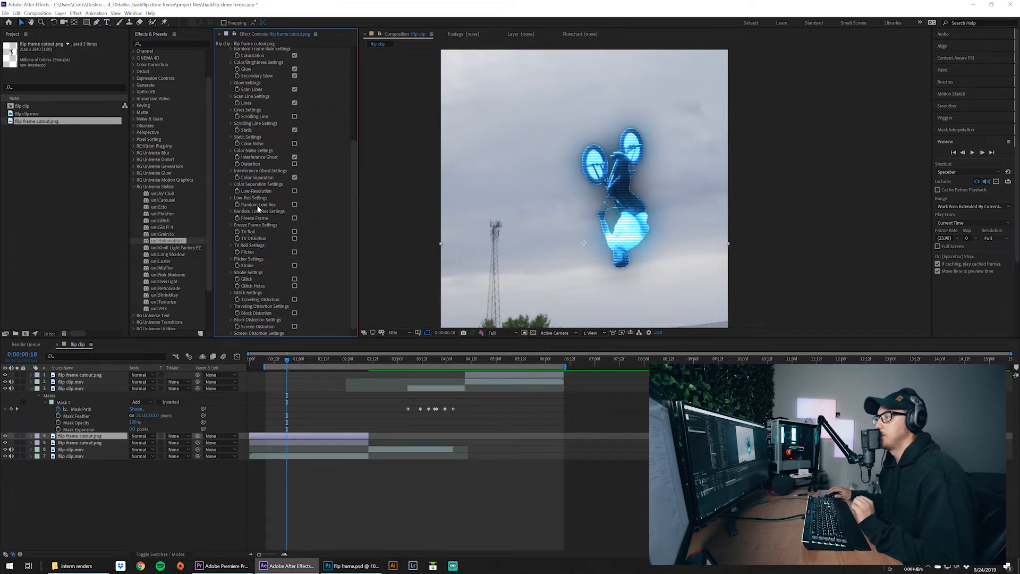
pyautogui.scroll(5, 266, 222)
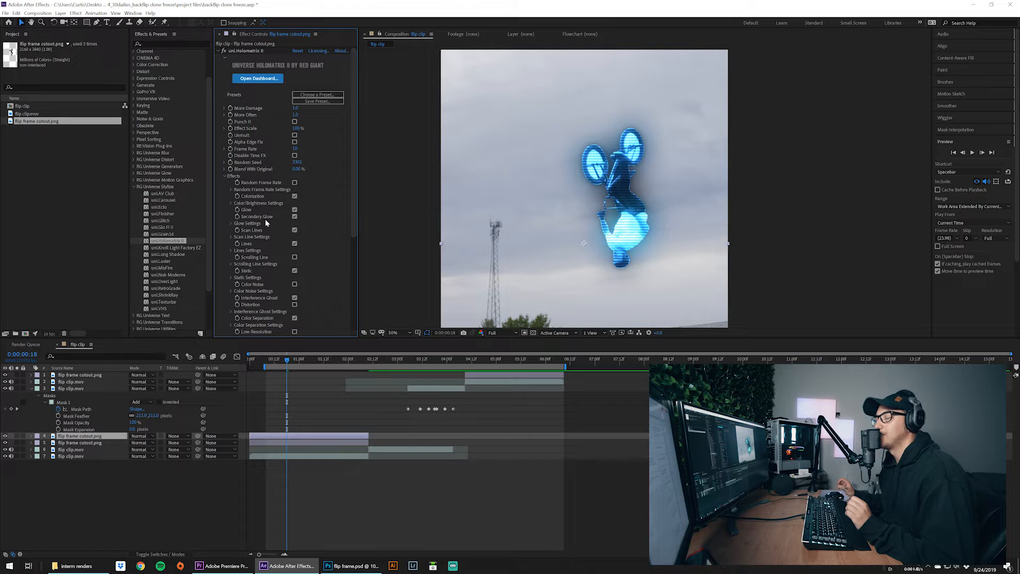
pyautogui.scroll(-2, 264, 151)
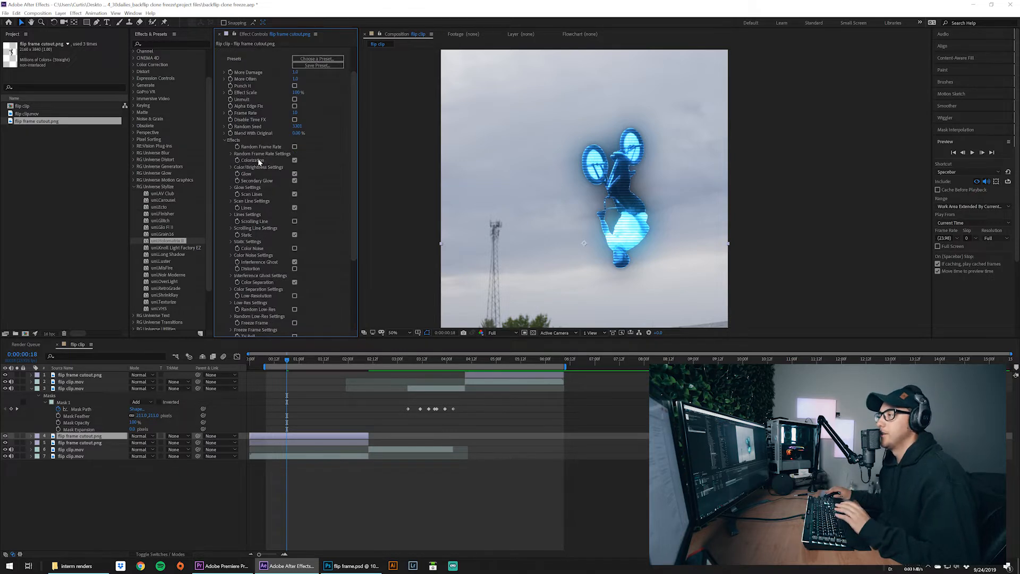
pyautogui.scroll(-1, 258, 161)
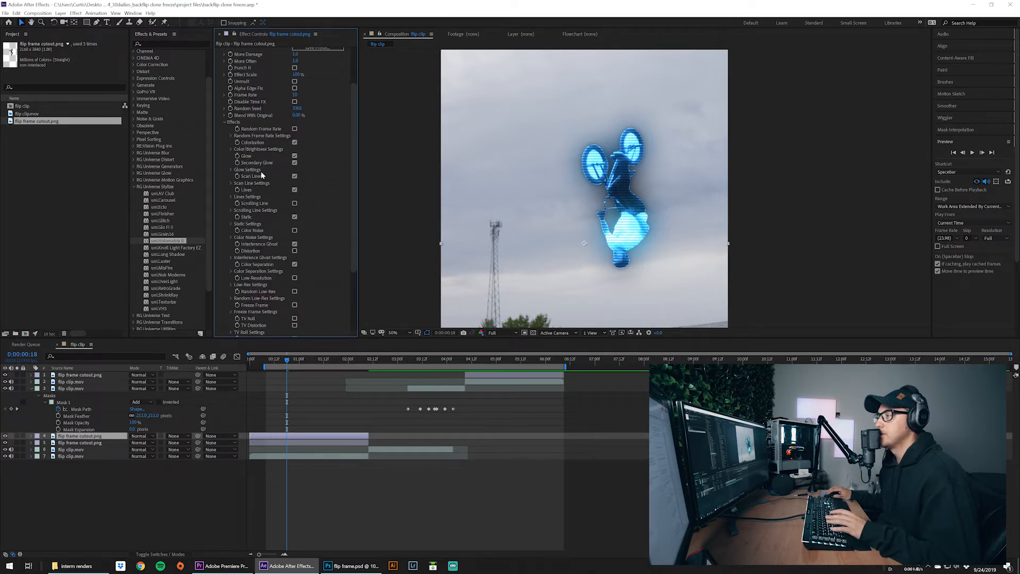
pyautogui.scroll(-5, 260, 170)
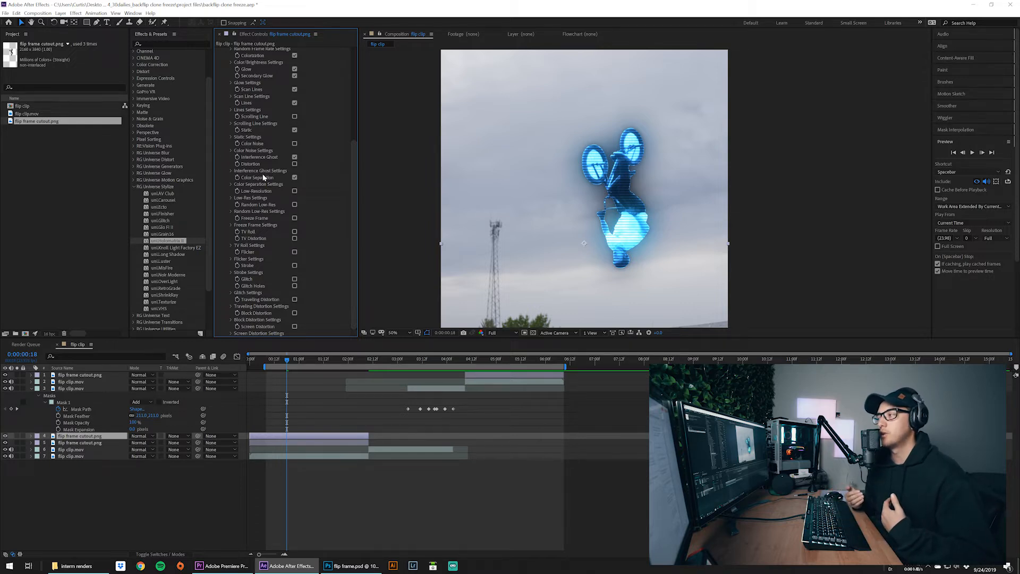
pyautogui.scroll(5, 260, 181)
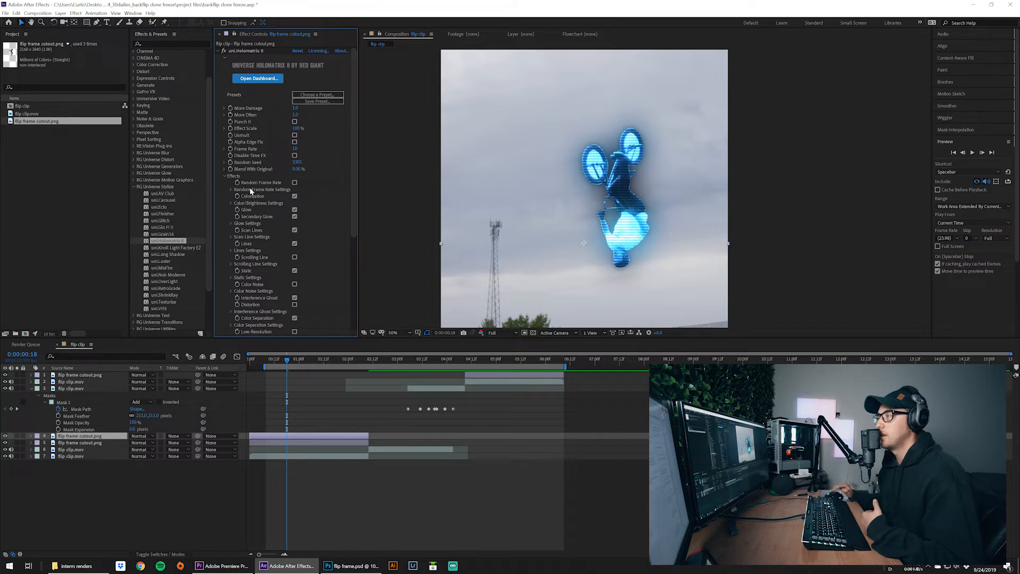
# - Apply the custom Holomatrix II preset "clonefreeze layer 1" to the duplicated cutout layer
pyautogui.click(308, 96)
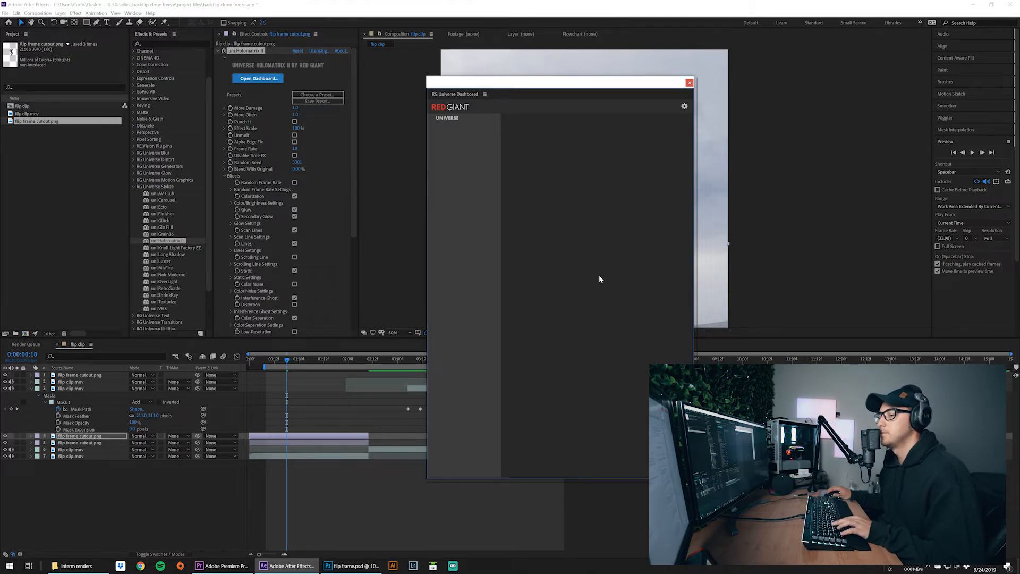
pyautogui.scroll(-5, 600, 279)
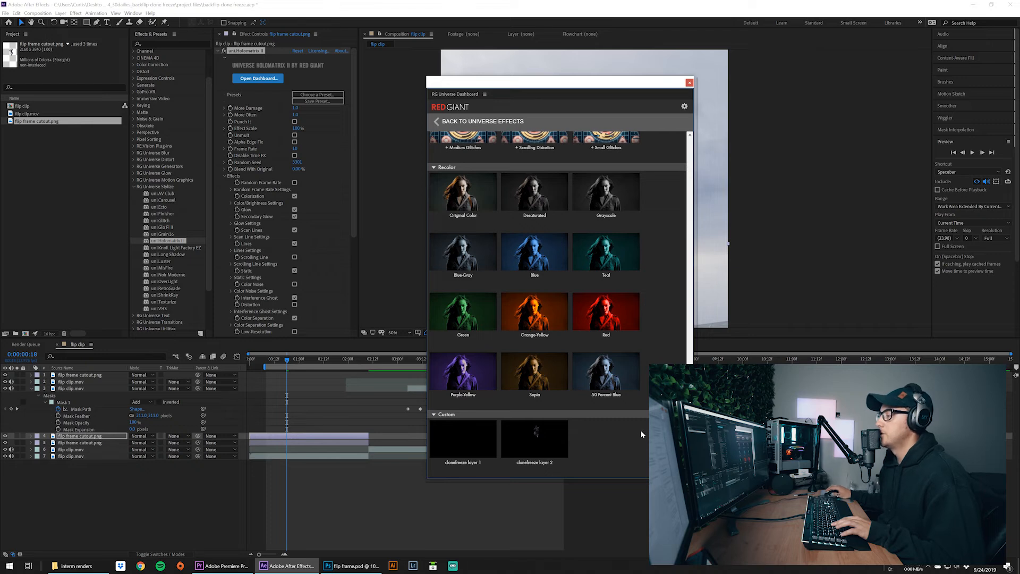
pyautogui.moveTo(445, 450)
pyautogui.click(464, 470)
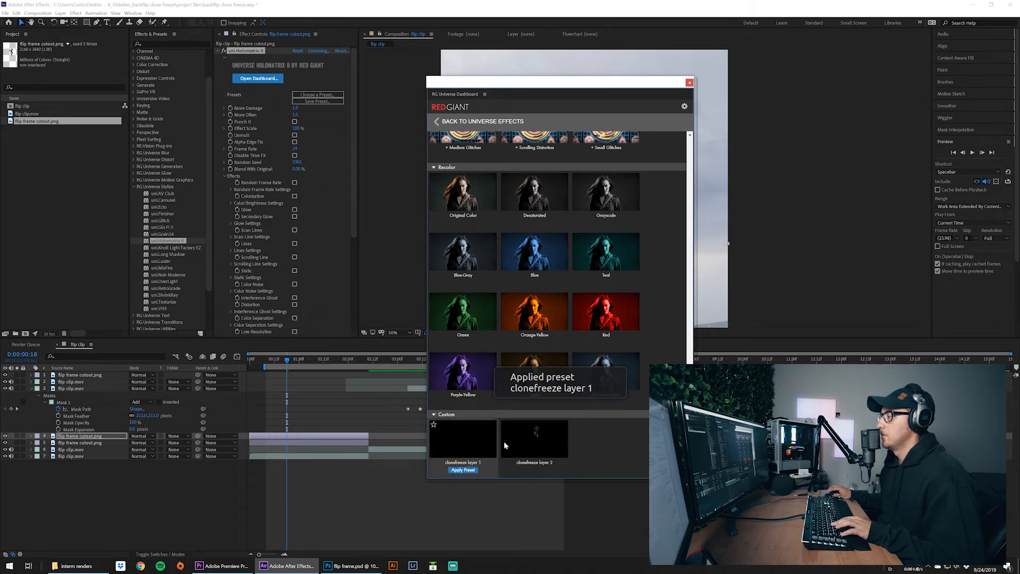
# - Close the preset dashboard and preview the clonefreeze layer 1 glitch on the cutout near the start of the timeline
pyautogui.click(690, 83)
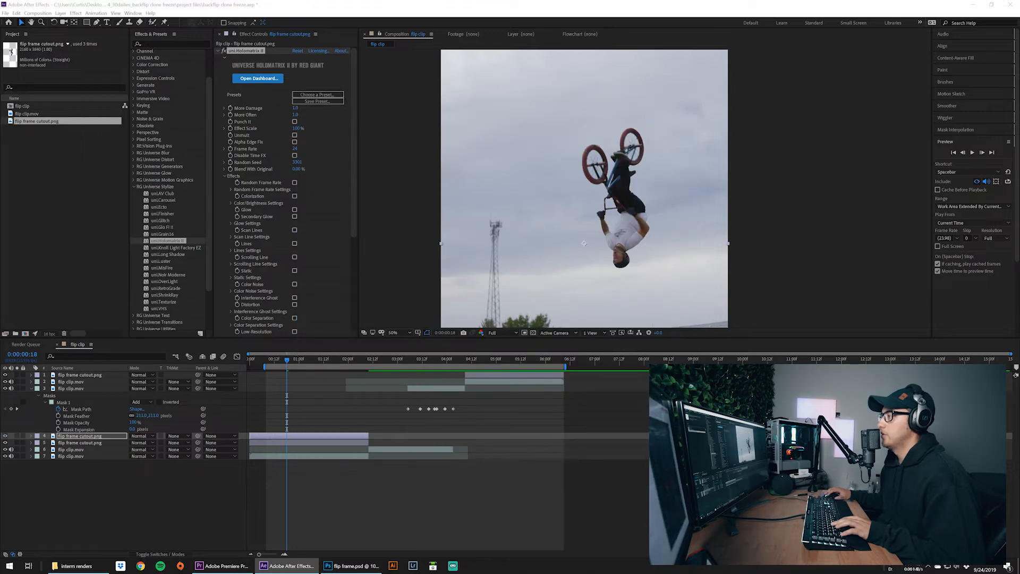
pyautogui.moveTo(285, 360); pyautogui.dragTo(277, 361)
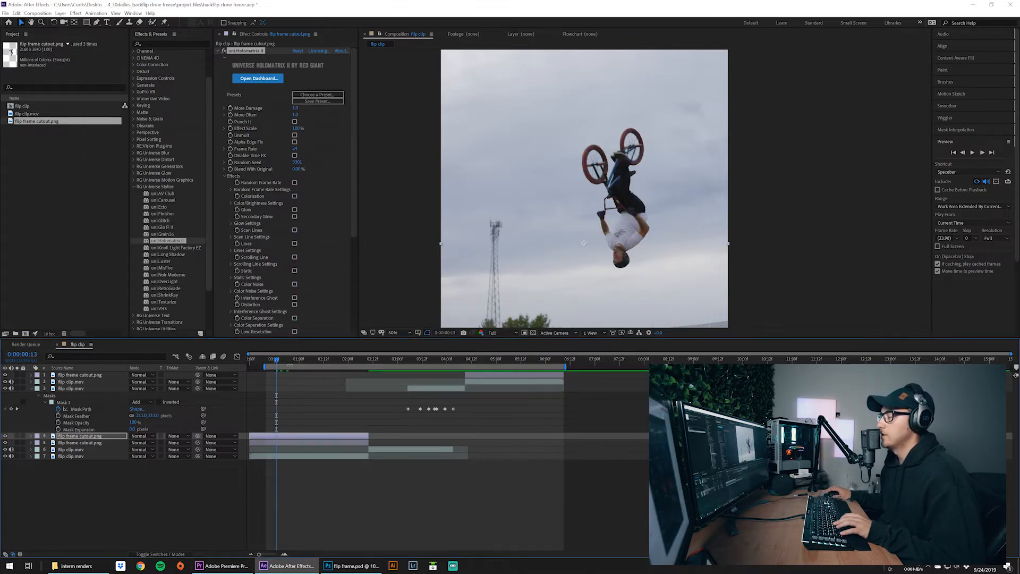
pyautogui.press('space')
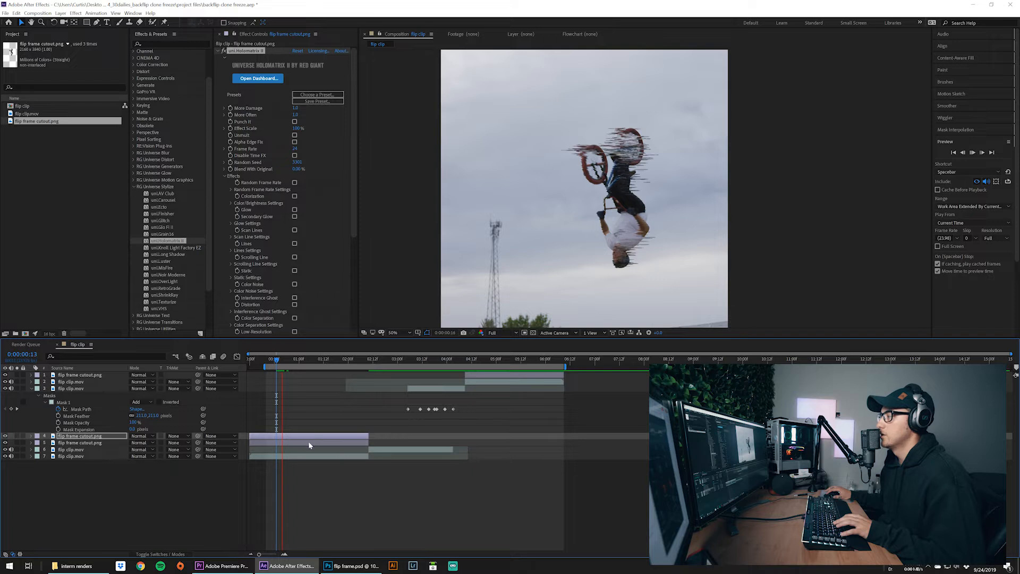
pyautogui.press('space')
pyautogui.click(298, 360)
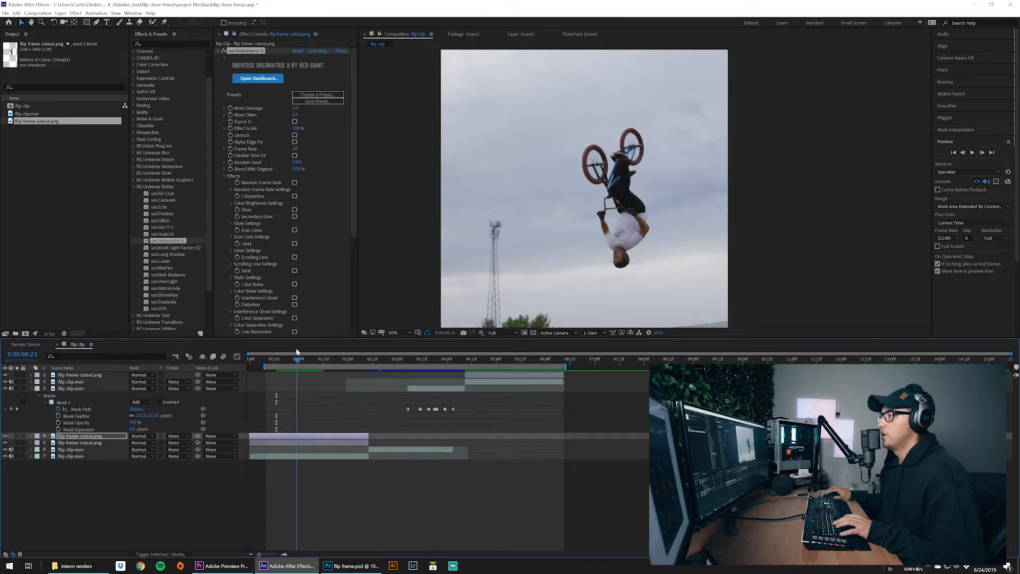
# - Collapse and duplicate the uni.Holomatrix II effect on the cutout layer
pyautogui.click(215, 50)
pyautogui.click(216, 50)
pyautogui.click(241, 75)
pyautogui.click(244, 52)
pyautogui.hotkey('ctrl', 'd')
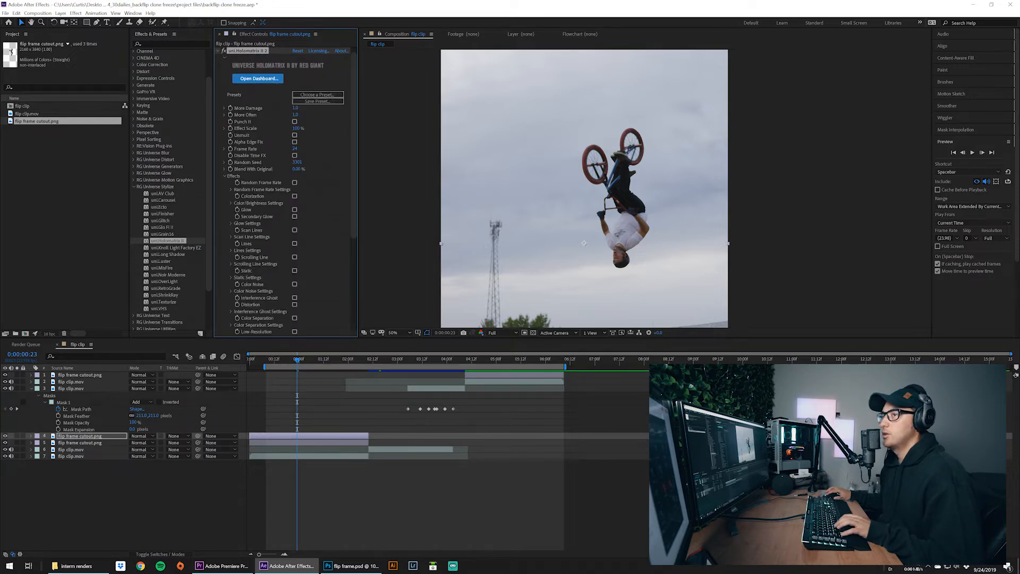
# - Apply the custom clonefreeze layer 2 preset to the cutout, updating the existing uni.Holomatrix II instance, and check the combined look
pyautogui.moveTo(490, 110); pyautogui.dragTo(557, 101)
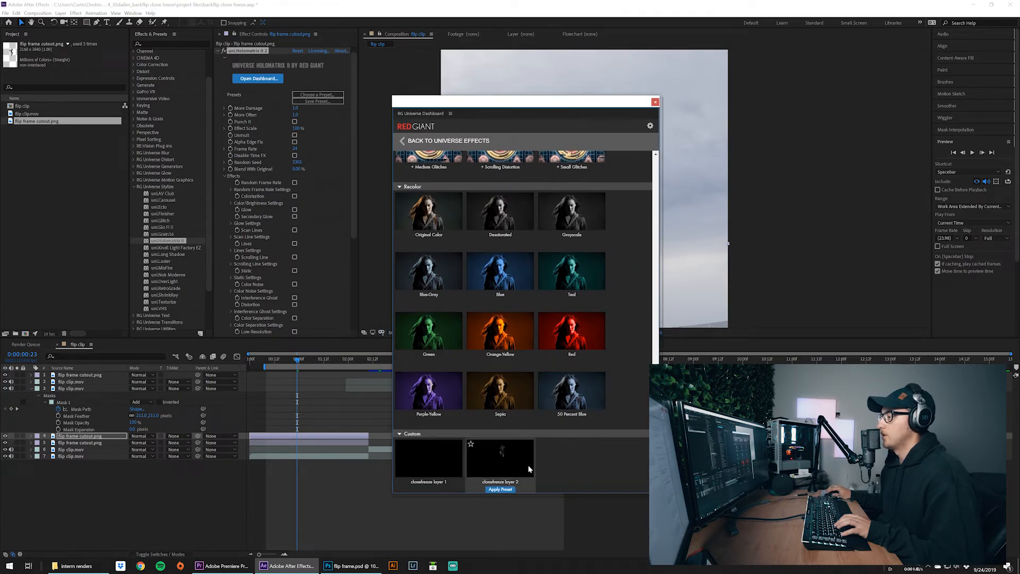
pyautogui.click(500, 489)
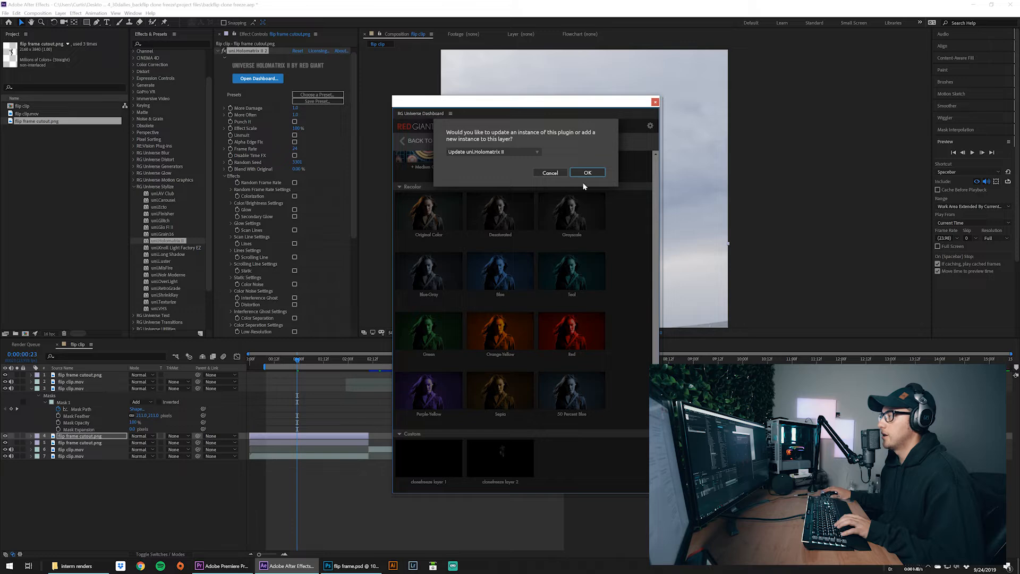
pyautogui.click(587, 173)
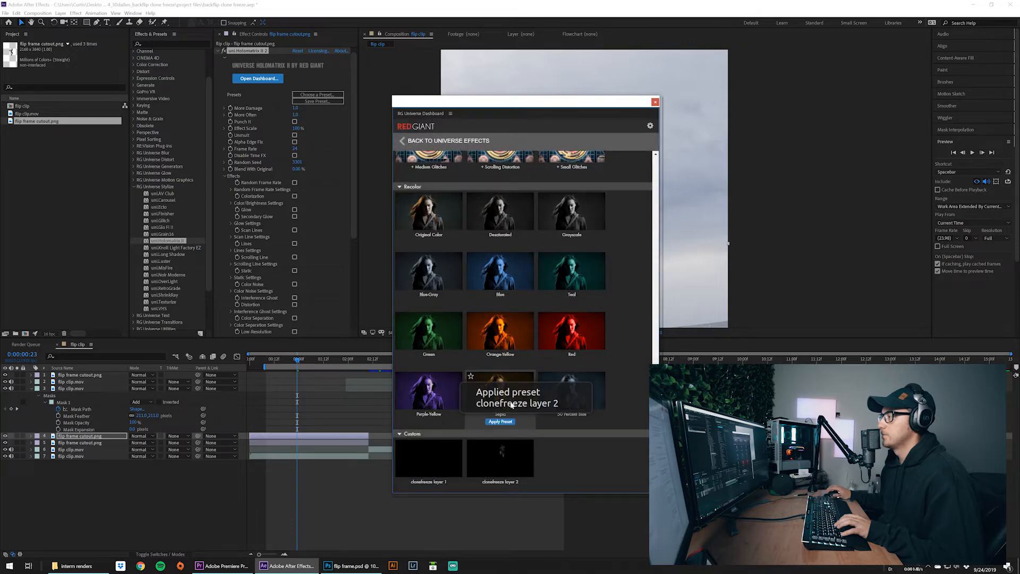
pyautogui.moveTo(281, 359); pyautogui.dragTo(283, 365)
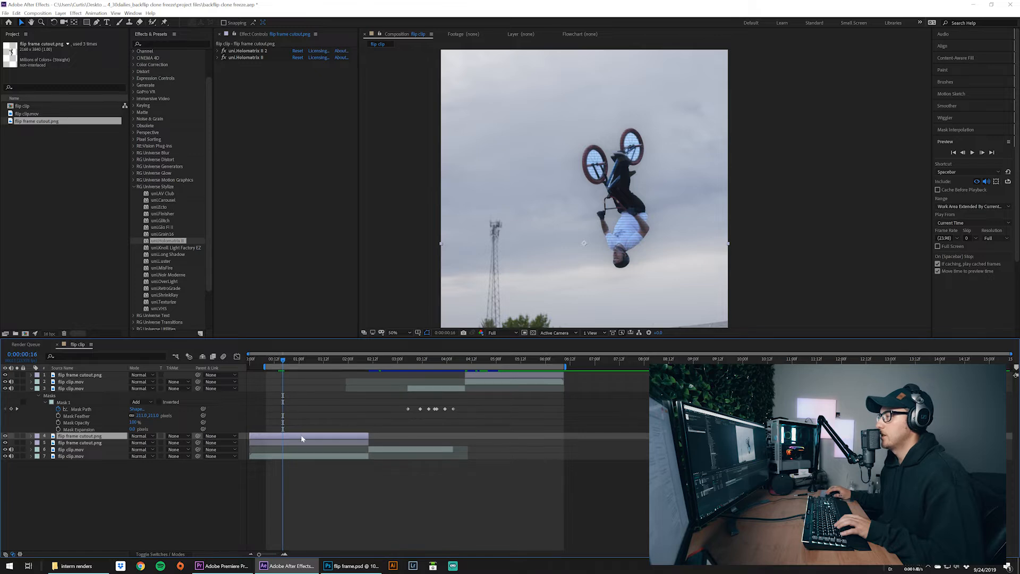
pyautogui.click(229, 51)
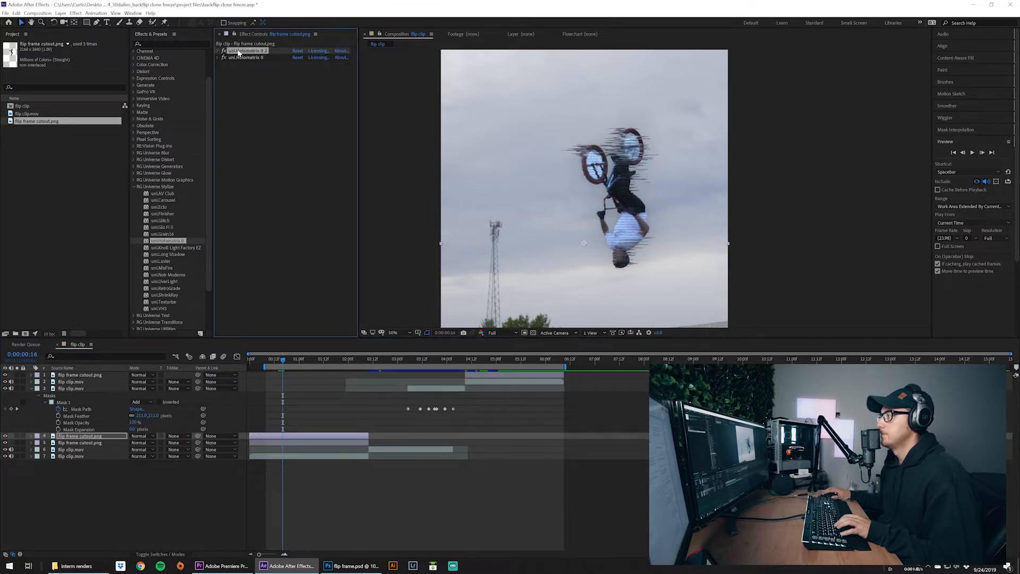
# - Duplicate the Holomatrix-styled cutout to the top of the layer stack and align its start with the later frozen cutout
pyautogui.click(540, 359)
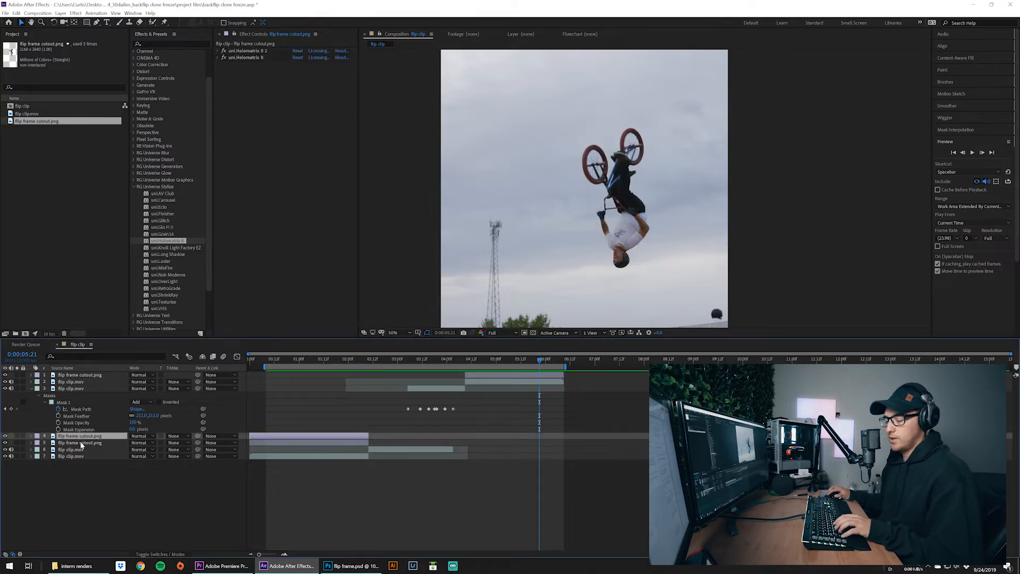
pyautogui.hotkey('ctrl', 'd')
pyautogui.moveTo(106, 437); pyautogui.dragTo(100, 379)
pyautogui.moveTo(327, 377); pyautogui.dragTo(543, 375)
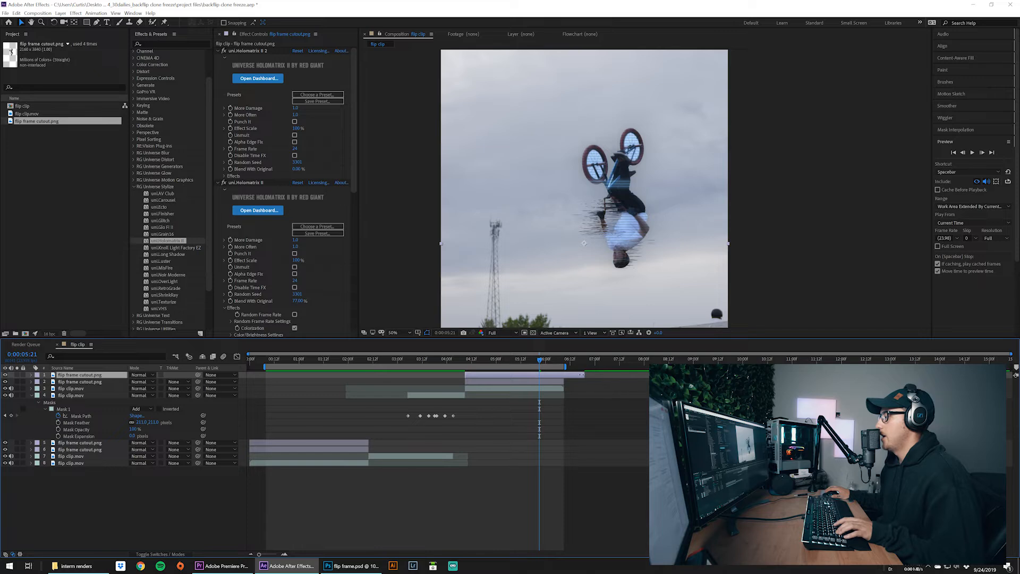
# - Fit the whole frame in the viewer and play back the loop with the glitch effect on both frozen cutouts
pyautogui.moveTo(539, 359); pyautogui.dragTo(455, 365)
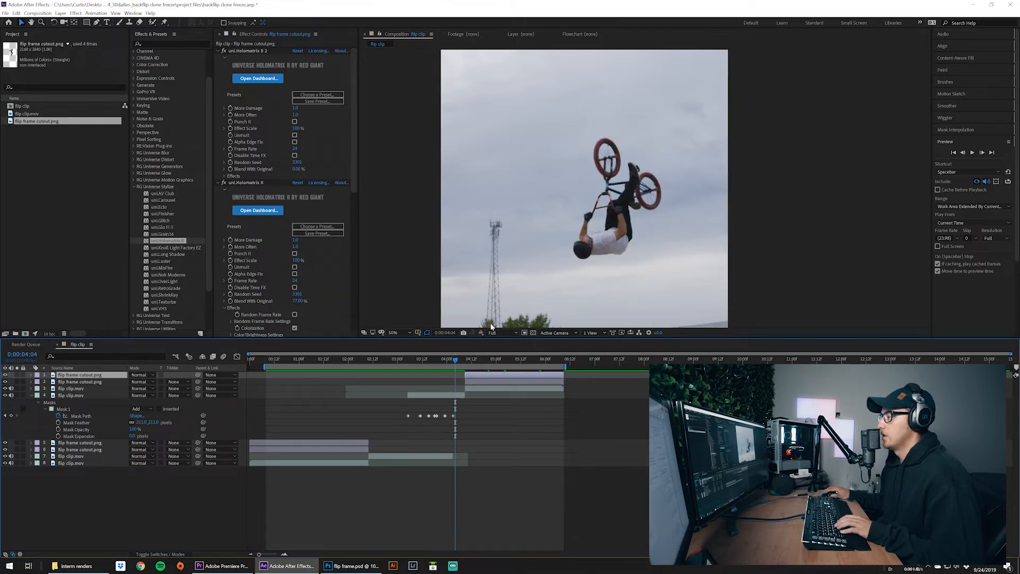
pyautogui.click(404, 331)
pyautogui.click(393, 381)
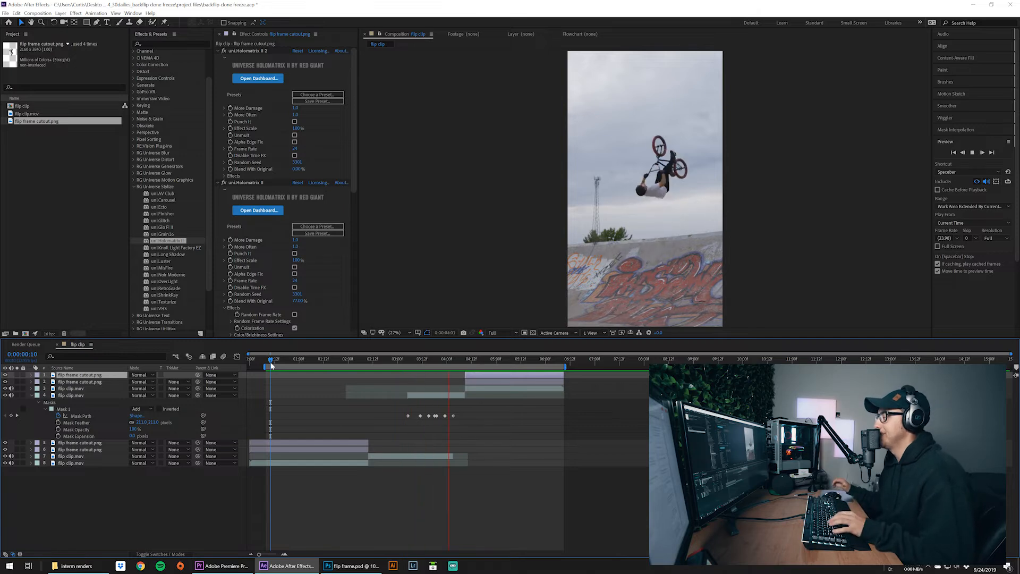
pyautogui.press('space')
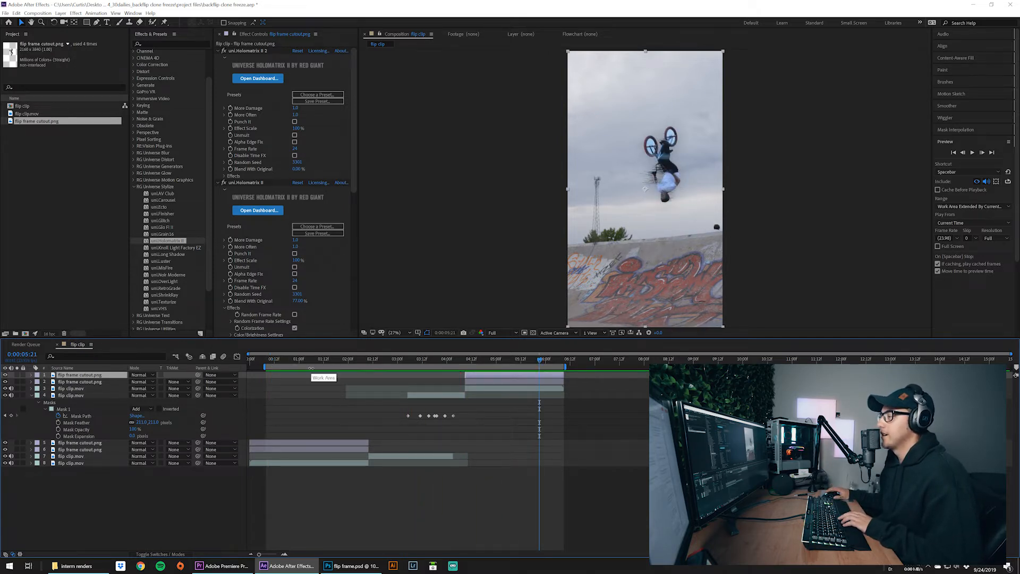
# - Trim the flip clip composition to the work area
pyautogui.rightClick(380, 367)
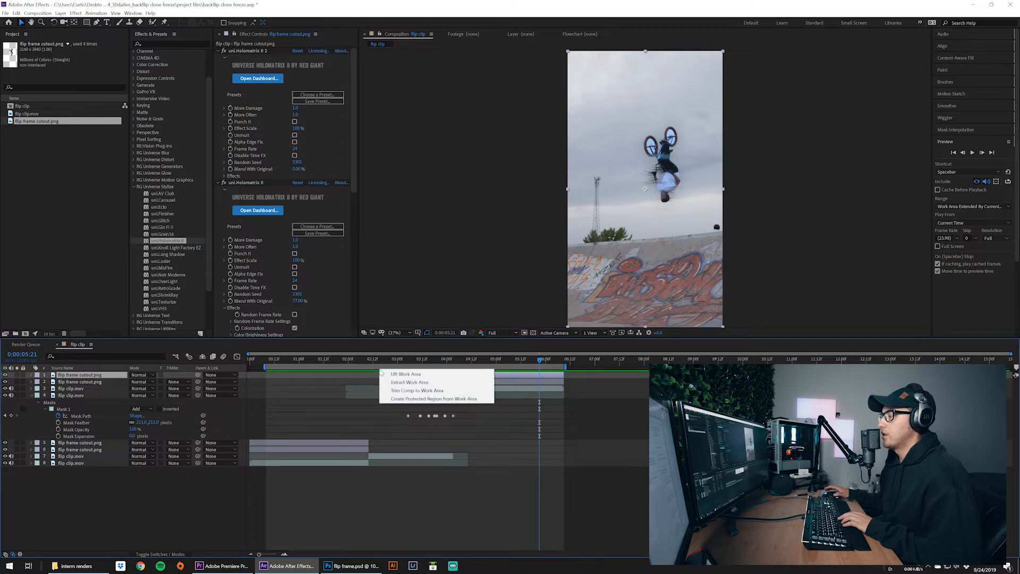
pyautogui.click(411, 390)
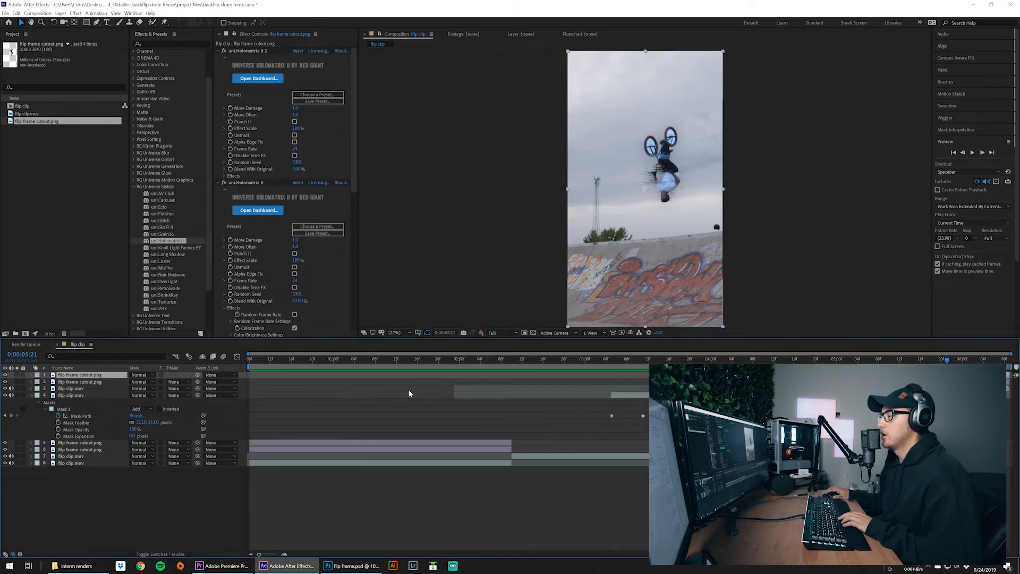
pyautogui.moveTo(261, 555); pyautogui.dragTo(251, 557)
pyautogui.click(251, 556)
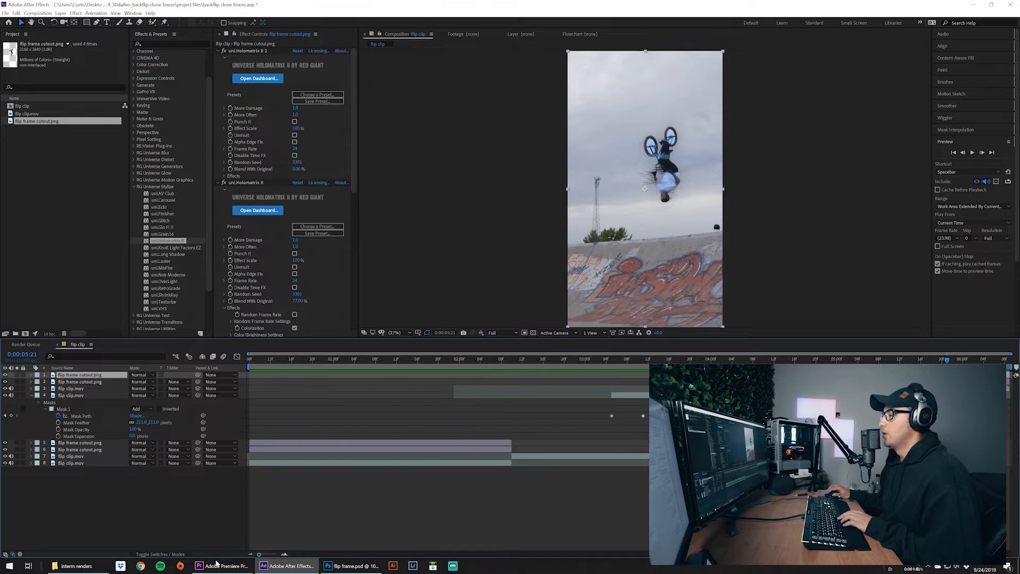
# - Pre-compose all the layers of flip clip into a new composition named "backflip clone freeze with glitch"
pyautogui.click(30, 396)
pyautogui.click(79, 447)
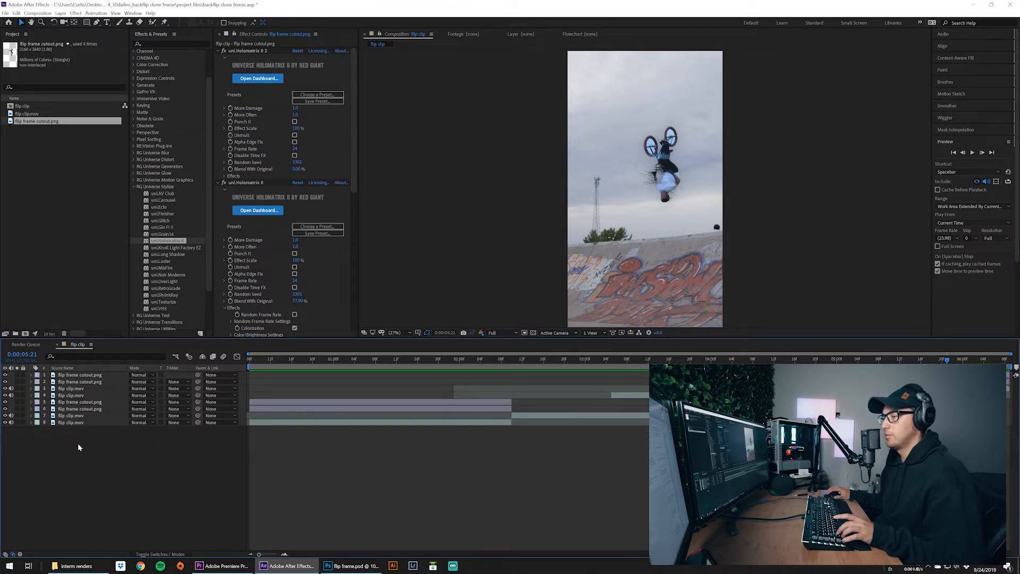
pyautogui.moveTo(81, 429); pyautogui.dragTo(81, 379)
pyautogui.rightClick(83, 375)
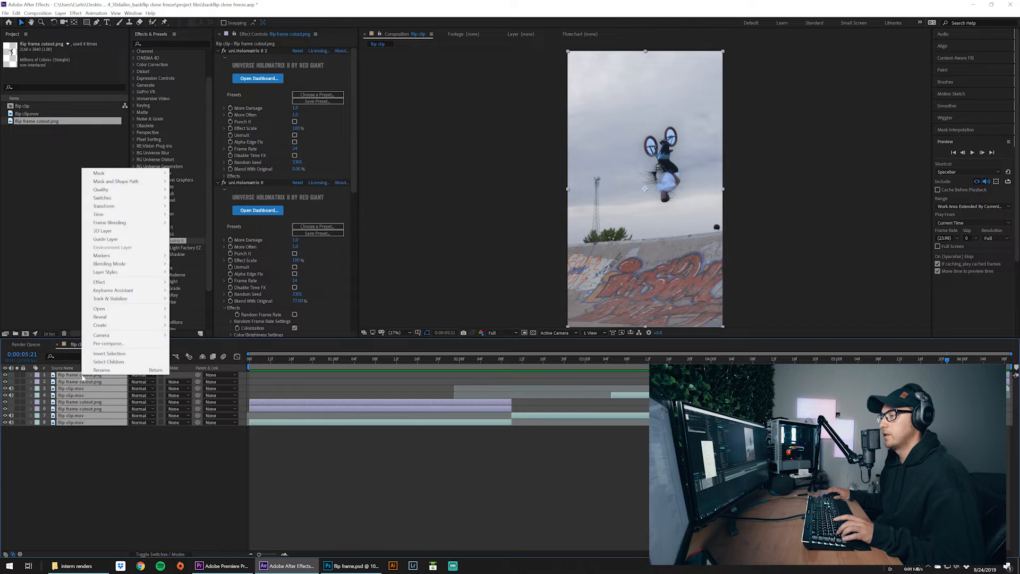
pyautogui.moveTo(111, 327)
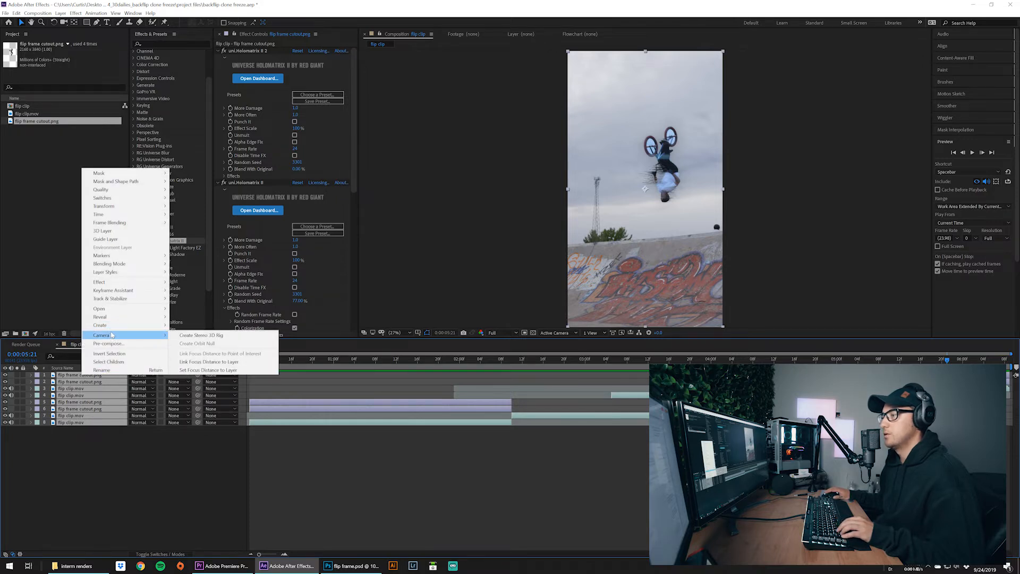
pyautogui.click(108, 343)
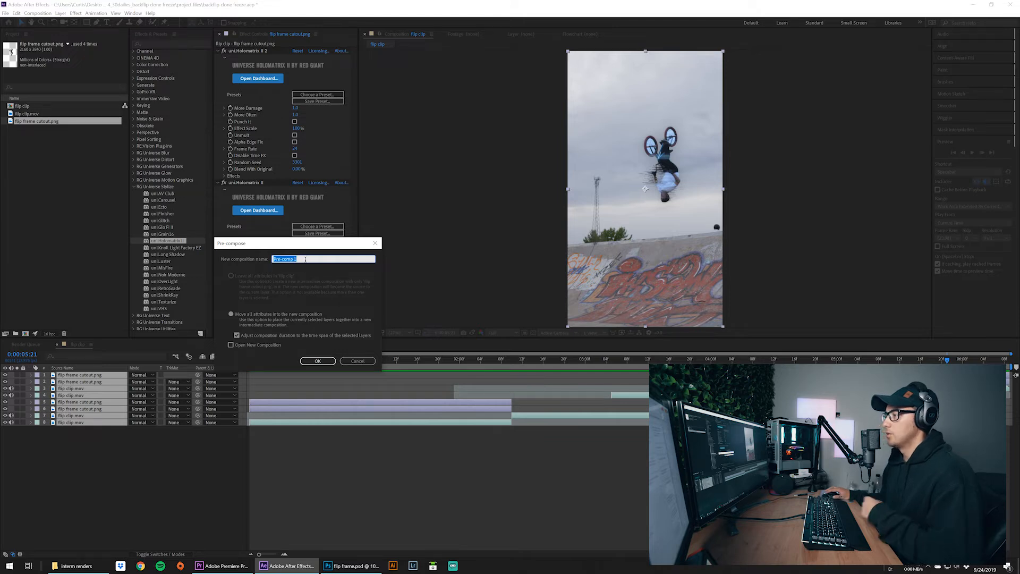
pyautogui.press('BackSpace')
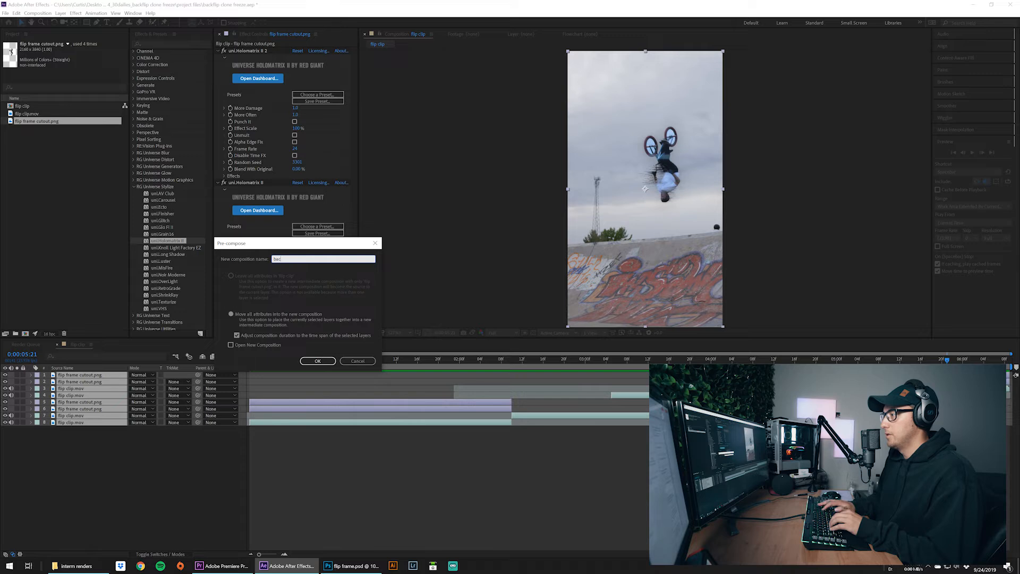
pyautogui.write('backflip clone free')
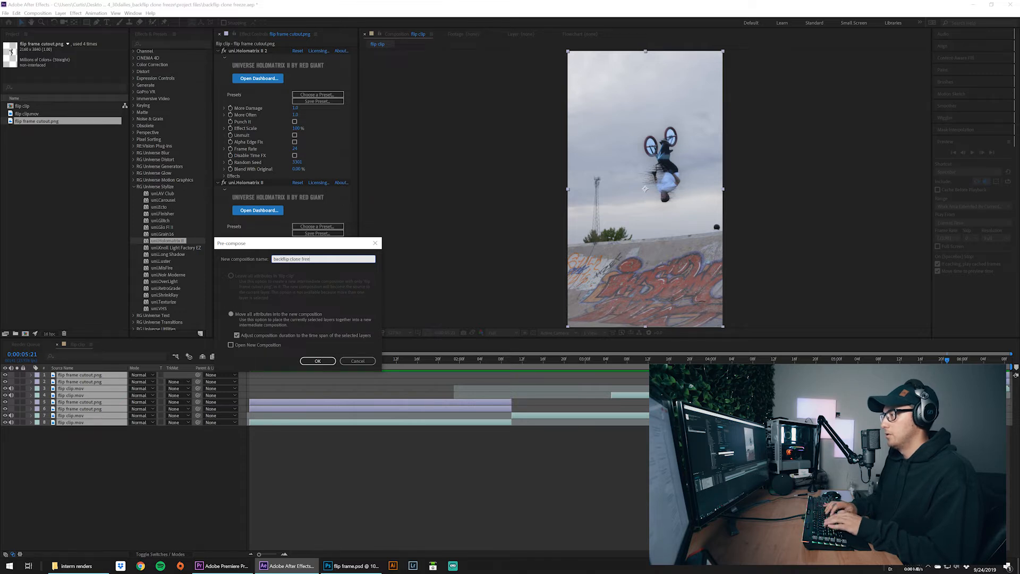
pyautogui.write('ze with glitch')
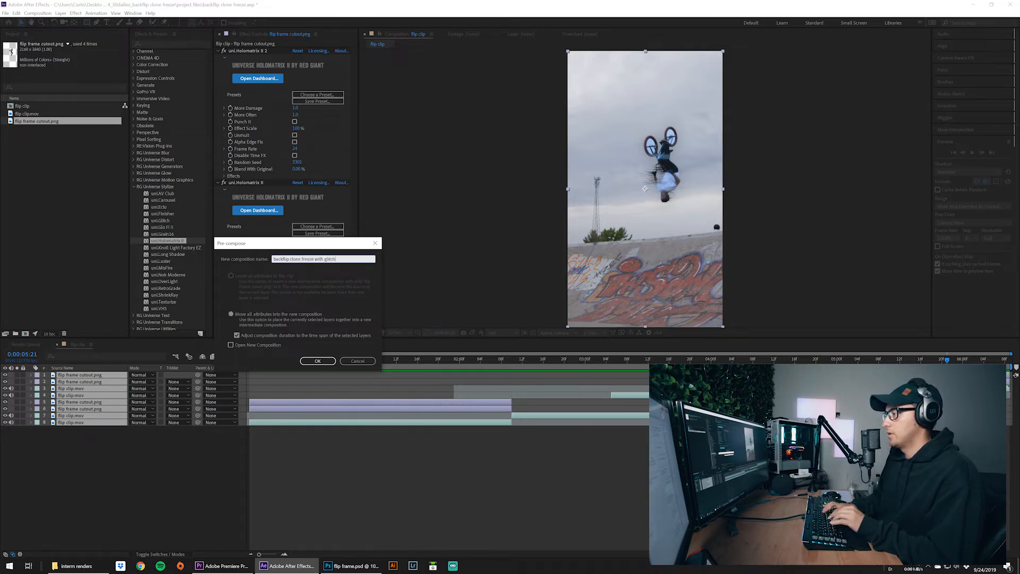
pyautogui.press('Return')
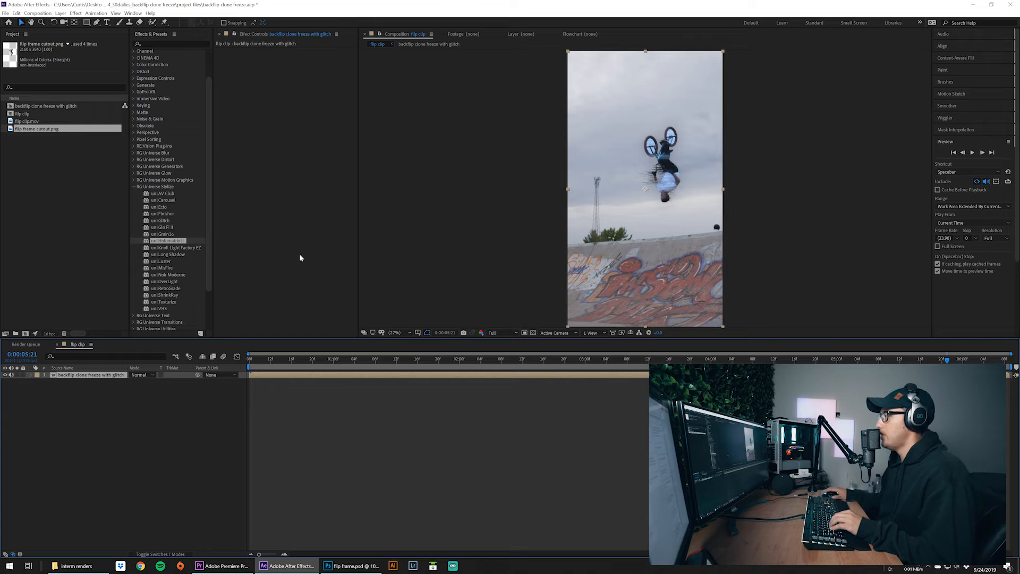
# - Add a two-node camera named Camera 1 with a focal length preset above the pre-composed layer and dismiss the 2D layer warning
pyautogui.moveTo(278, 362); pyautogui.dragTo(243, 363)
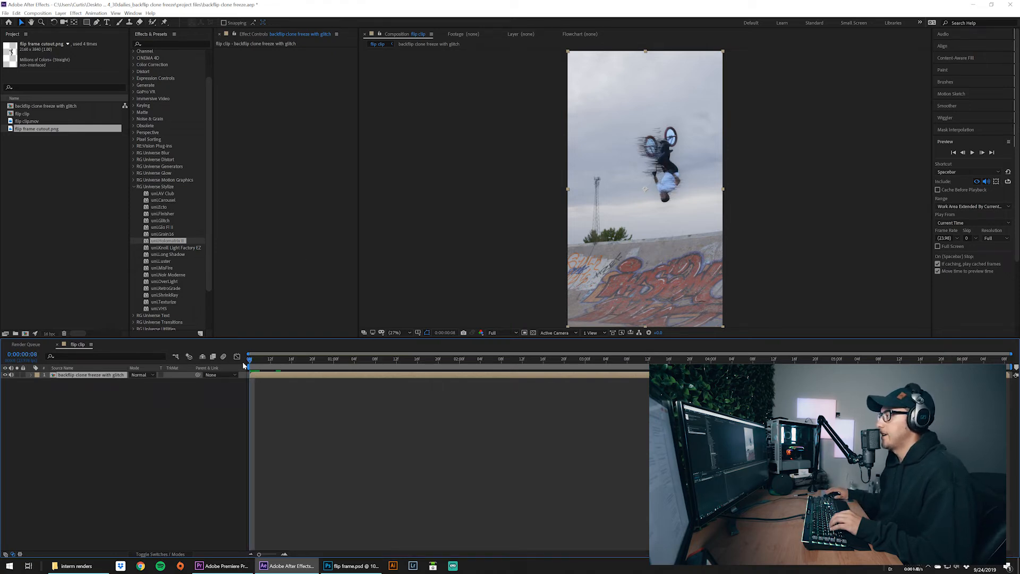
pyautogui.click(137, 423)
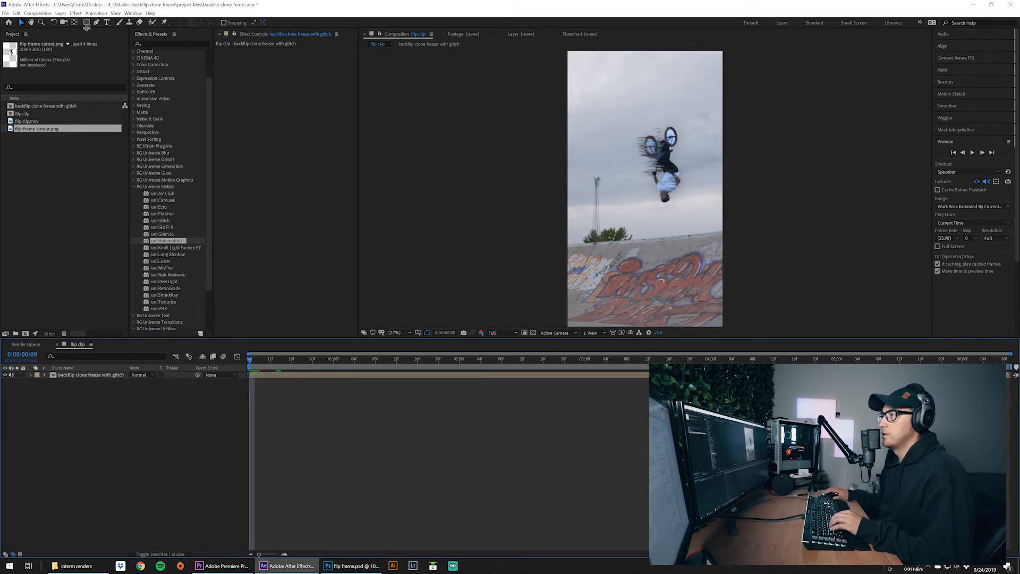
pyautogui.click(60, 13)
pyautogui.moveTo(70, 22)
pyautogui.click(197, 46)
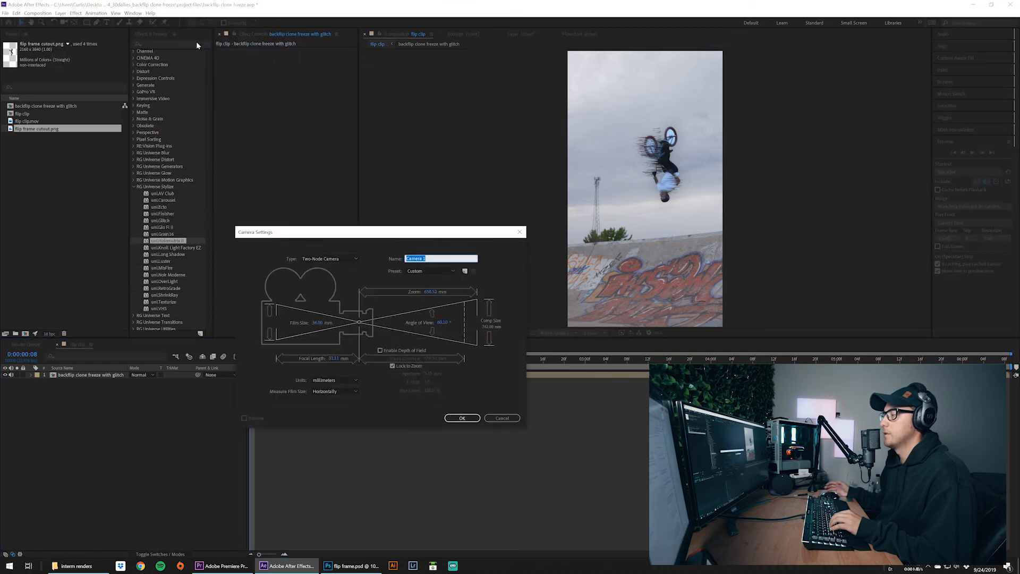
pyautogui.click(430, 271)
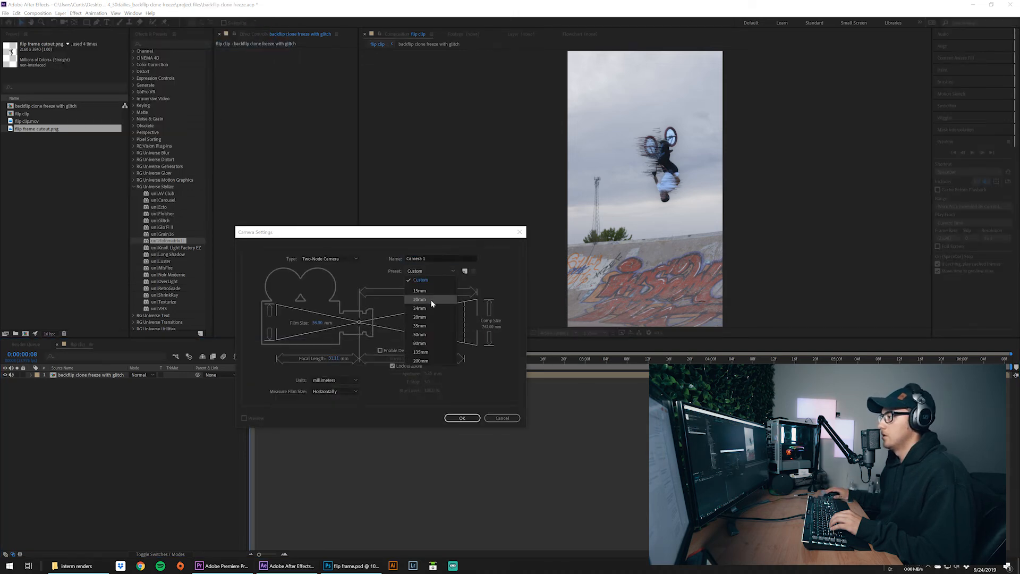
pyautogui.click(427, 322)
pyautogui.click(463, 418)
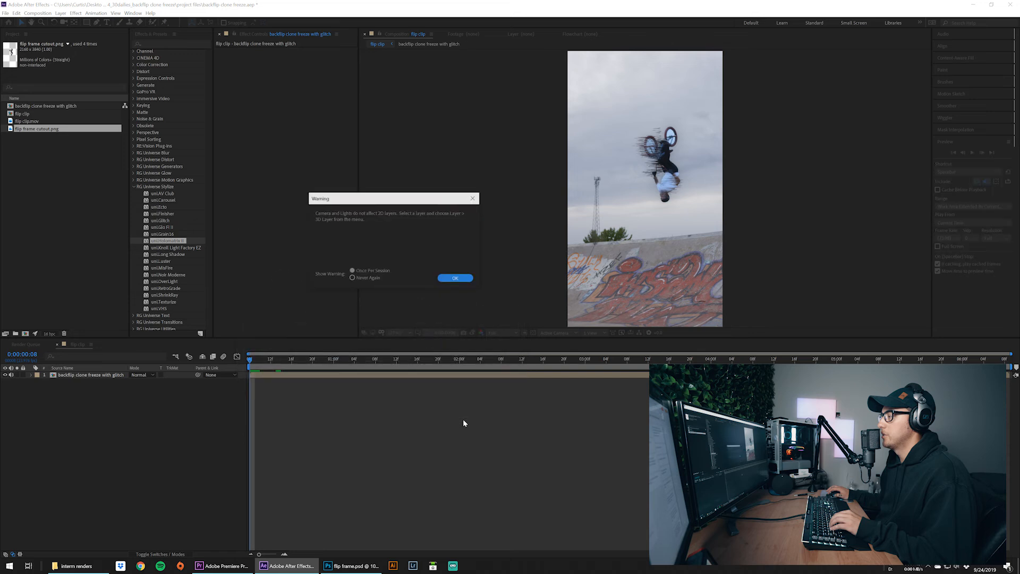
pyautogui.click(448, 281)
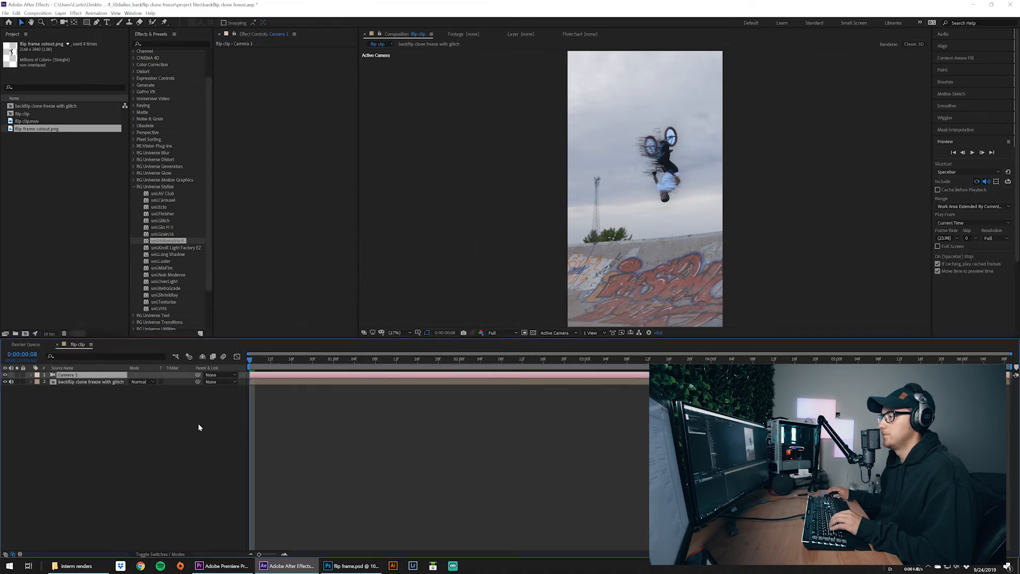
# - Display the layer switches in the timeline and make the pre-composed backflip clone freeze layer a 3D layer
pyautogui.click(168, 556)
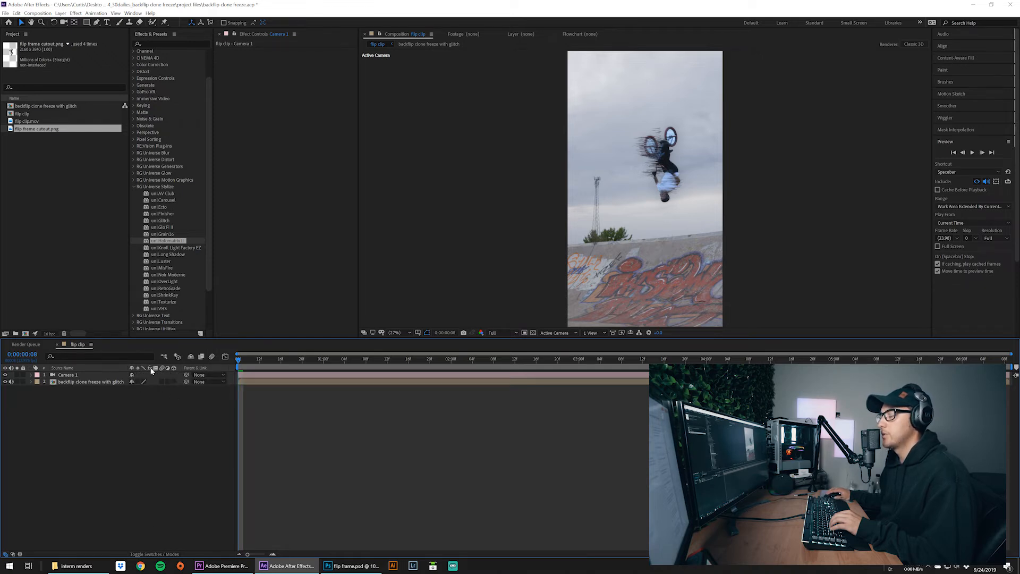
pyautogui.click(169, 555)
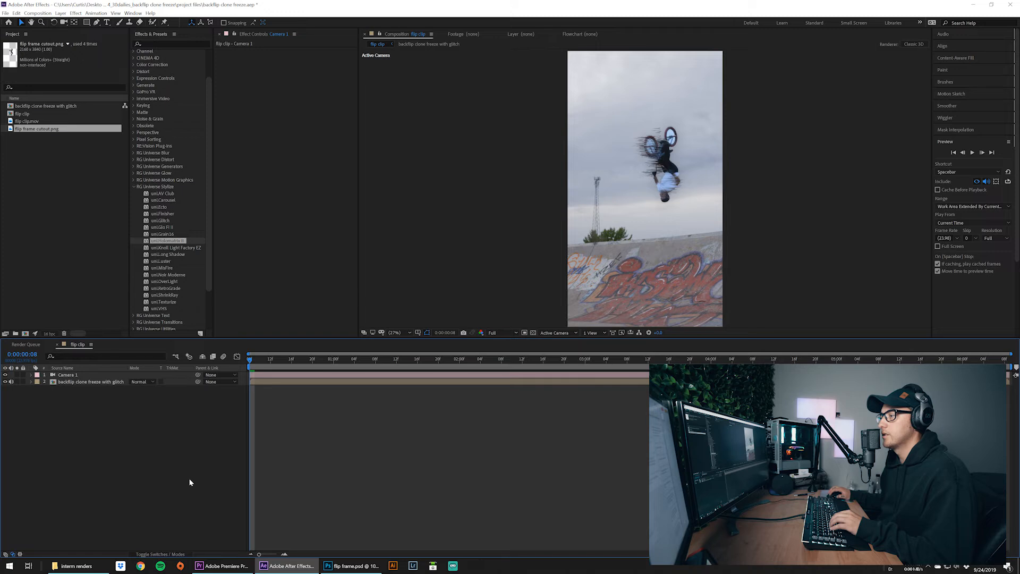
pyautogui.click(175, 554)
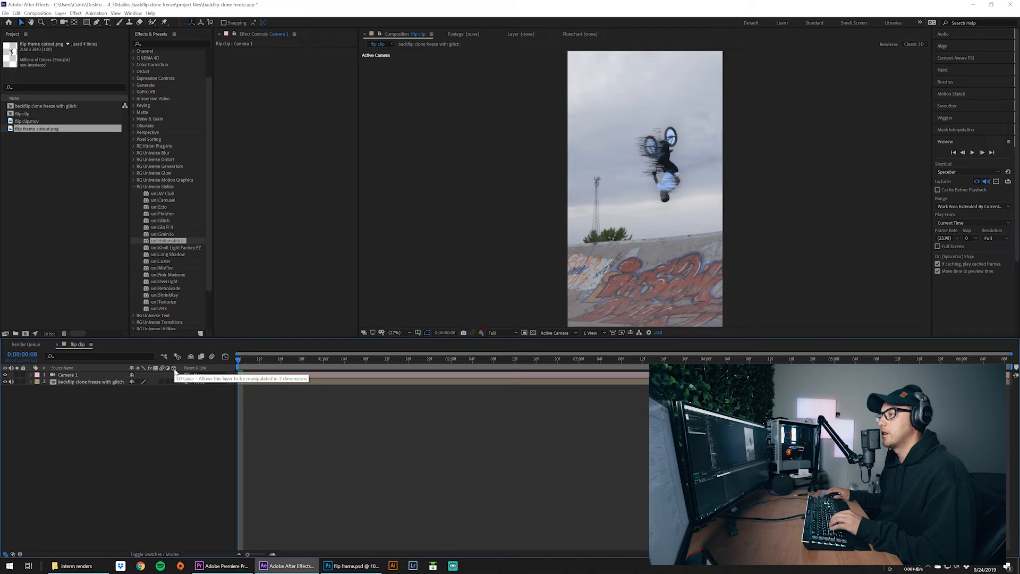
pyautogui.click(69, 375)
pyautogui.click(59, 416)
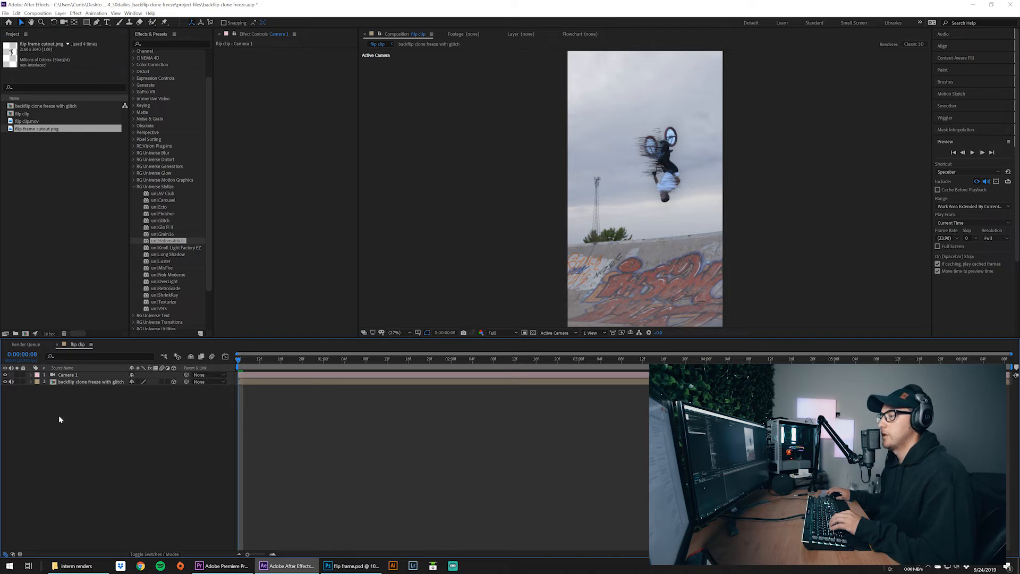
# - Keyframe Camera 1's Position at the first frame and add the expression wiggle(1,40) to its Point of Interest
pyautogui.click(32, 375)
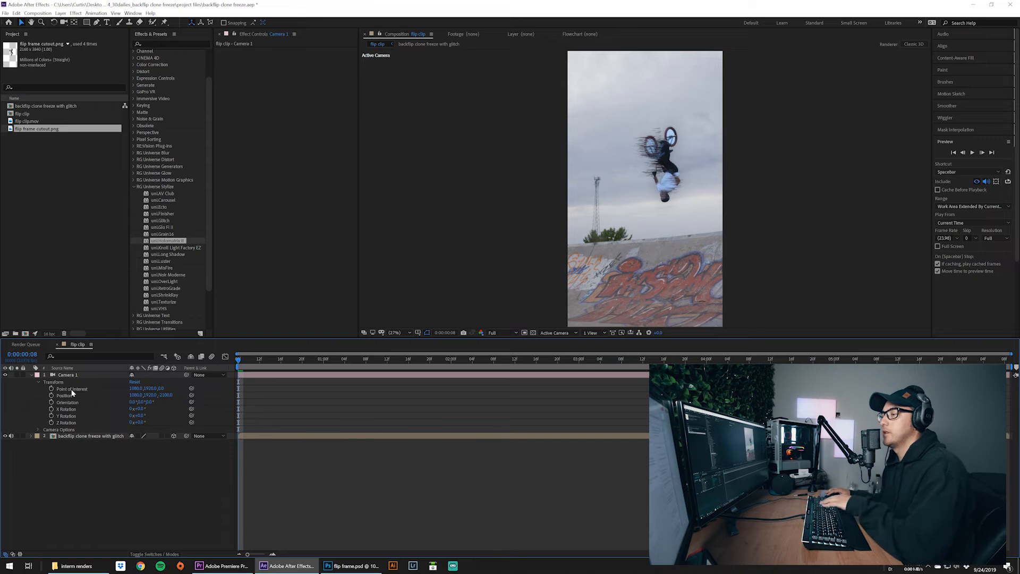
pyautogui.click(52, 396)
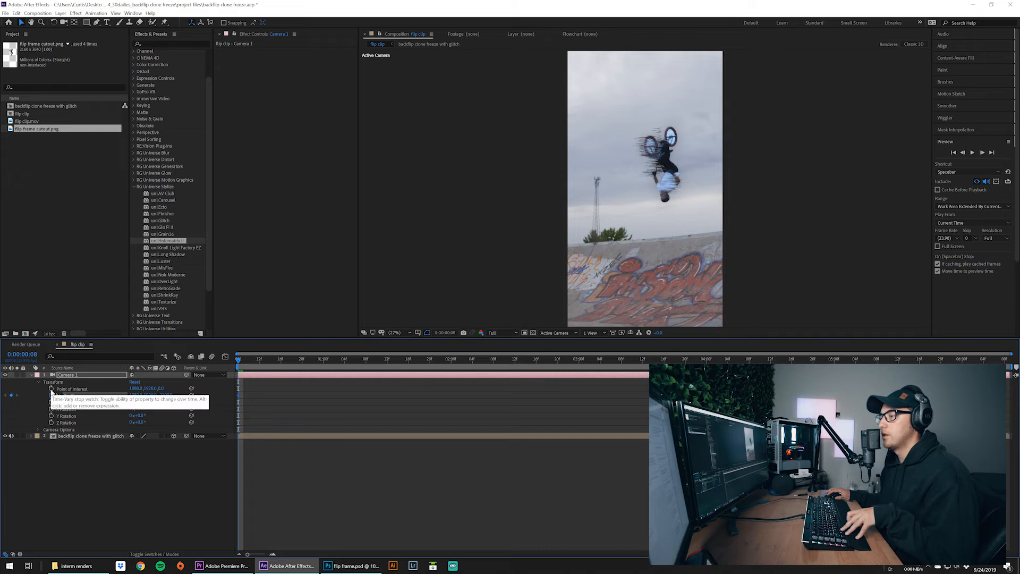
pyautogui.keyDown('alt'); pyautogui.click(51, 389); pyautogui.keyUp('alt')
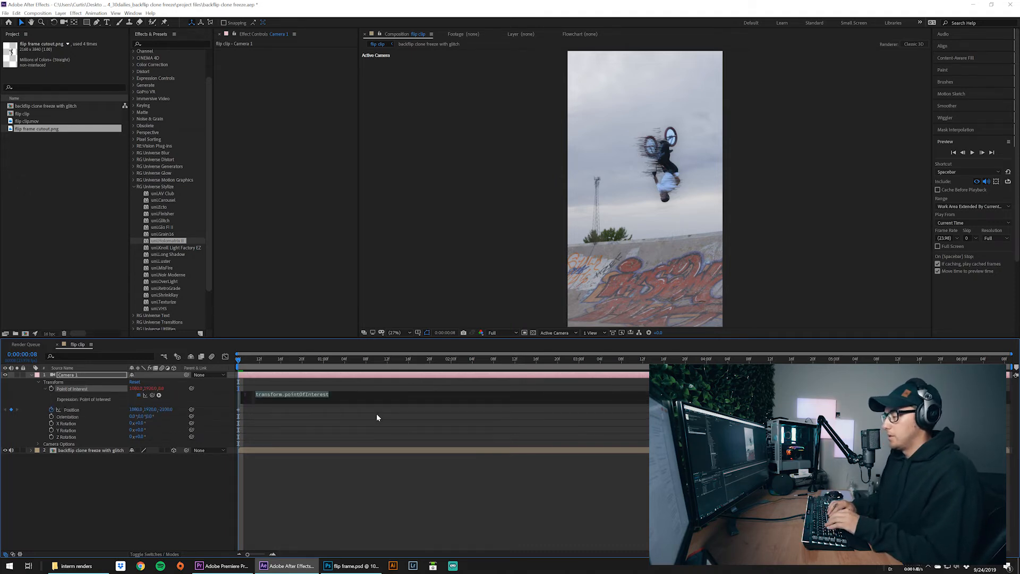
pyautogui.write('wiggle')
pyautogui.press('Return')
pyautogui.write('1,40')
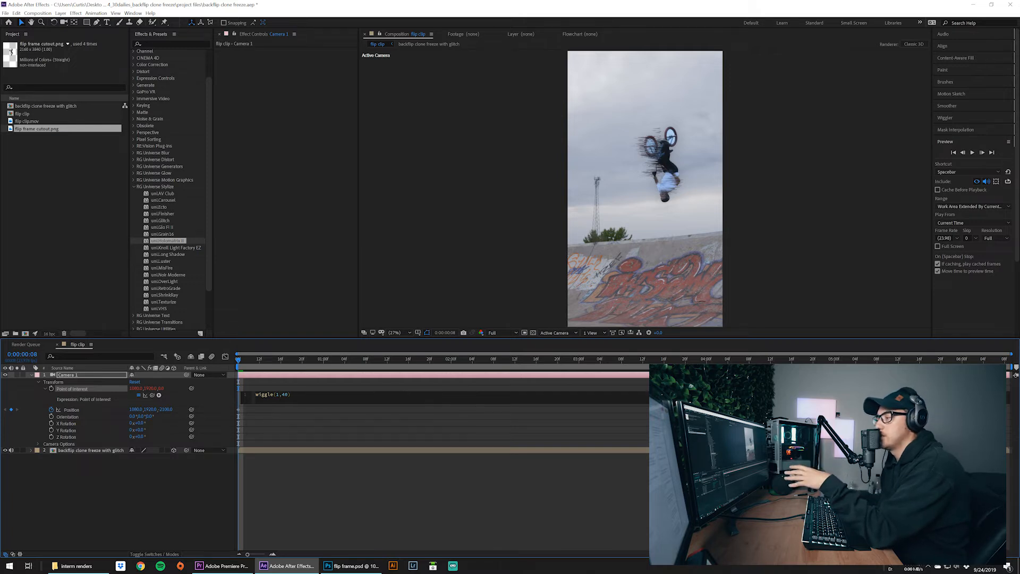
pyautogui.click(284, 475)
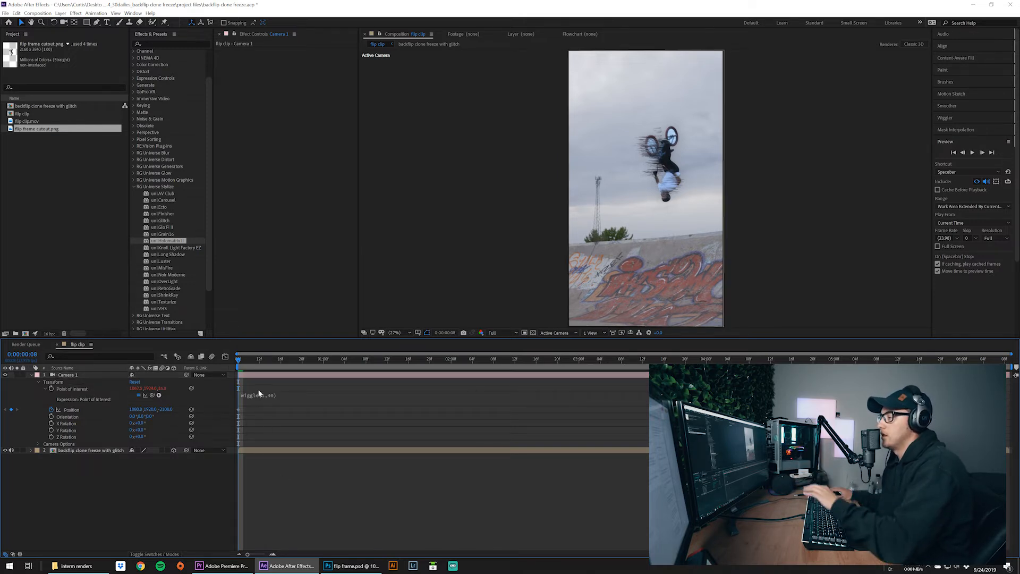
# - Play back the composition to check the camera wiggle at the frame edges
pyautogui.press('space')
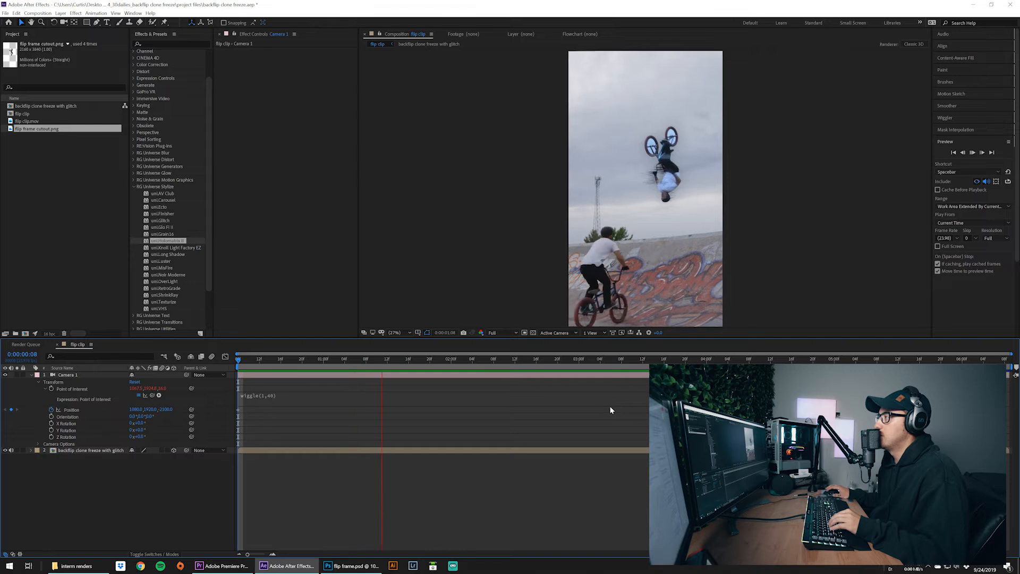
pyautogui.press('space')
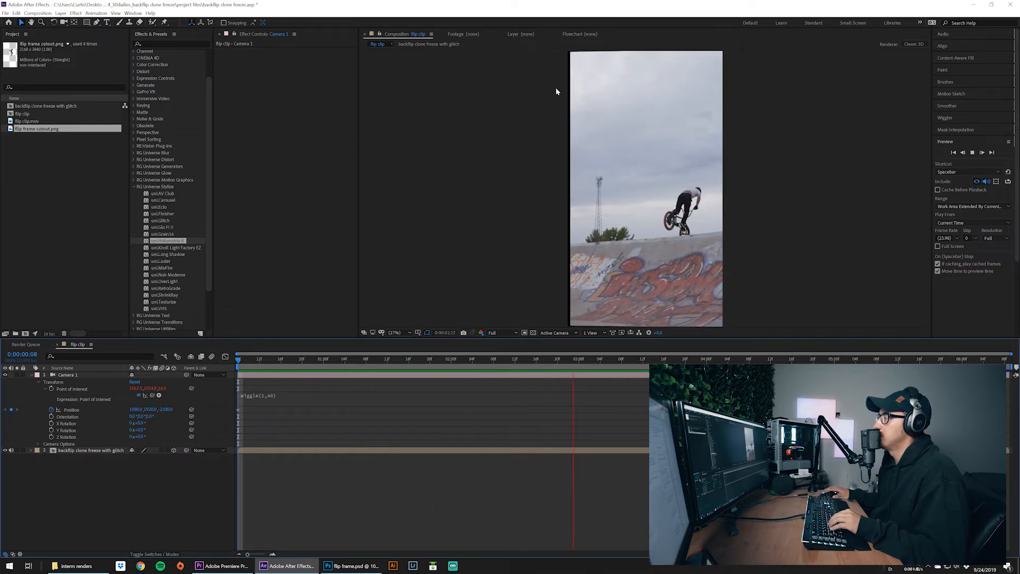
pyautogui.press('space')
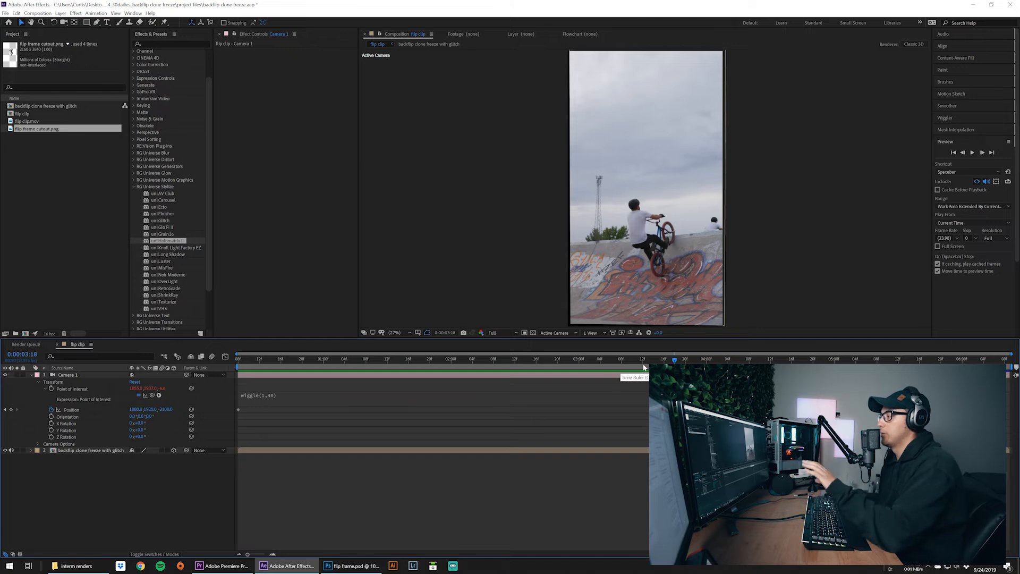
# - Set the pre-composed layer's Scale to 110% to cover the edges exposed by the camera wiggle
pyautogui.click(85, 451)
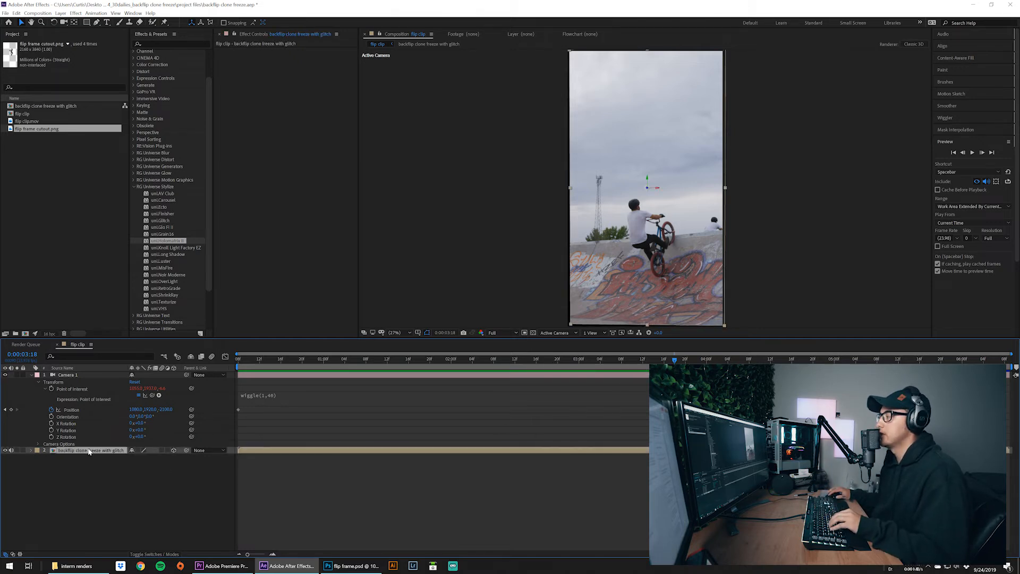
pyautogui.press('s')
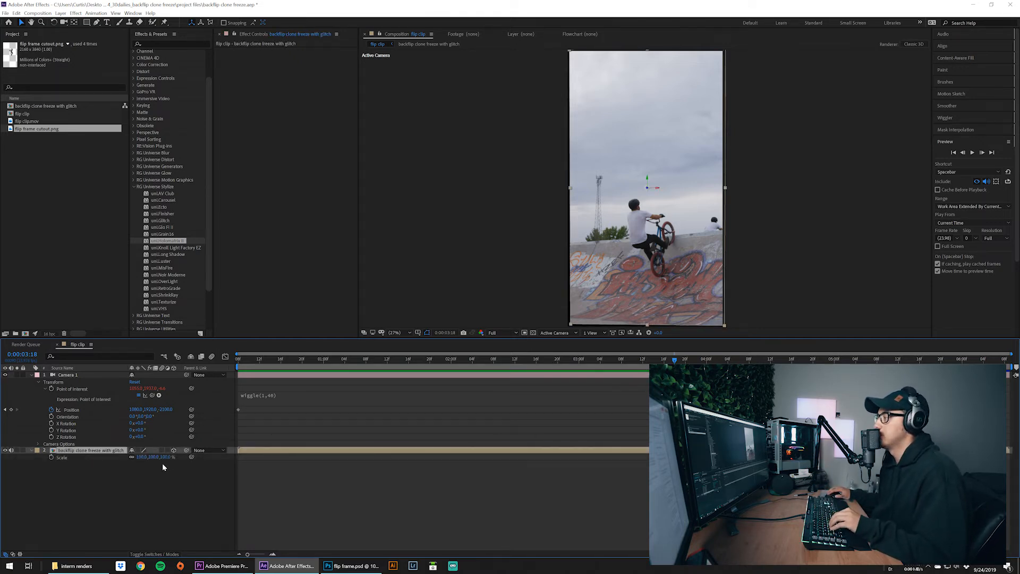
pyautogui.moveTo(166, 457); pyautogui.dragTo(173, 458)
pyautogui.click(175, 484)
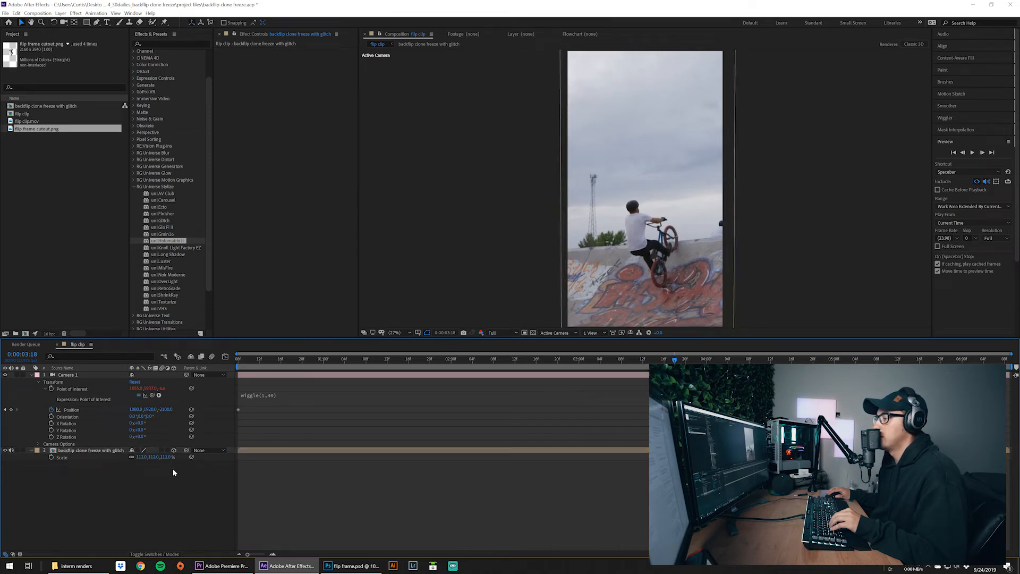
pyautogui.write('110')
pyautogui.press('Return')
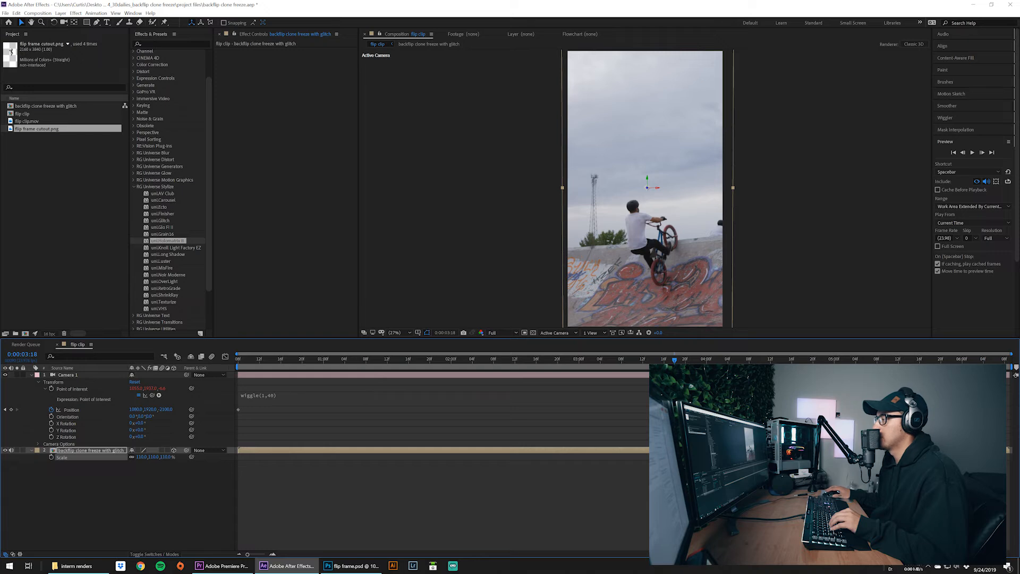
# - Scrub and play back the composition from the start to check the wiggle with the enlarged layer
pyautogui.moveTo(666, 362); pyautogui.dragTo(244, 359)
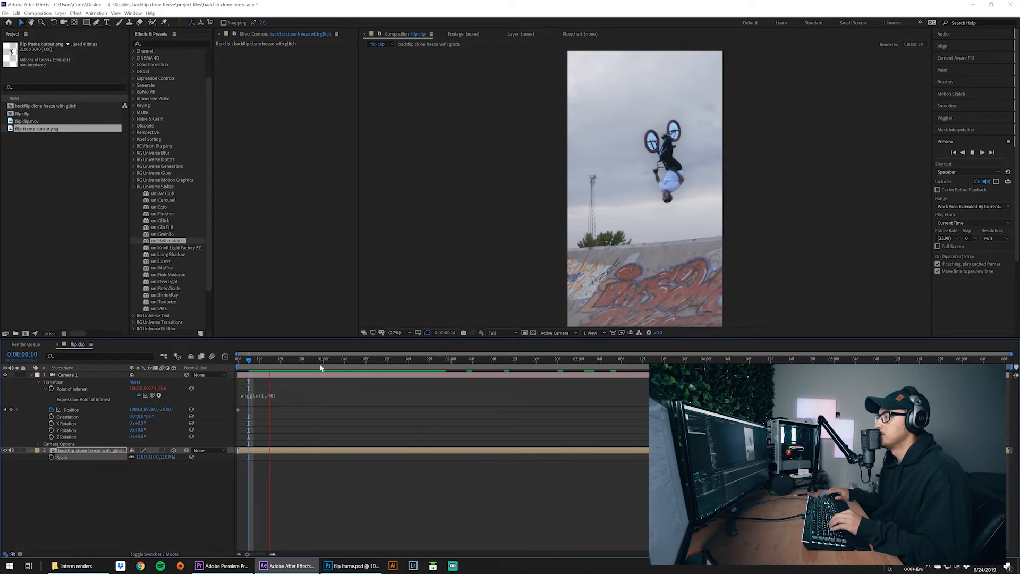
pyautogui.moveTo(361, 365); pyautogui.dragTo(407, 362)
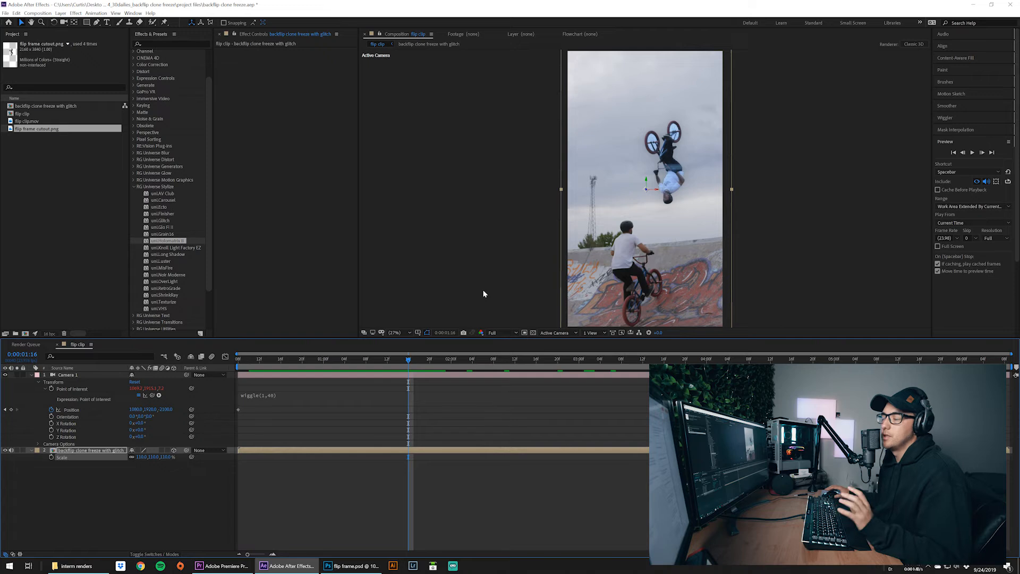
pyautogui.press('space')
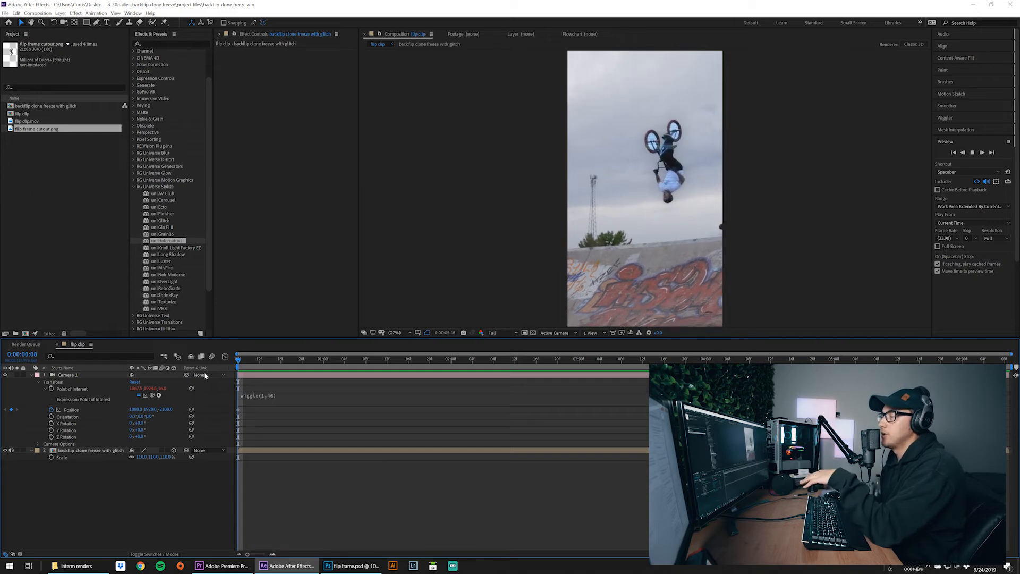
pyautogui.press('space')
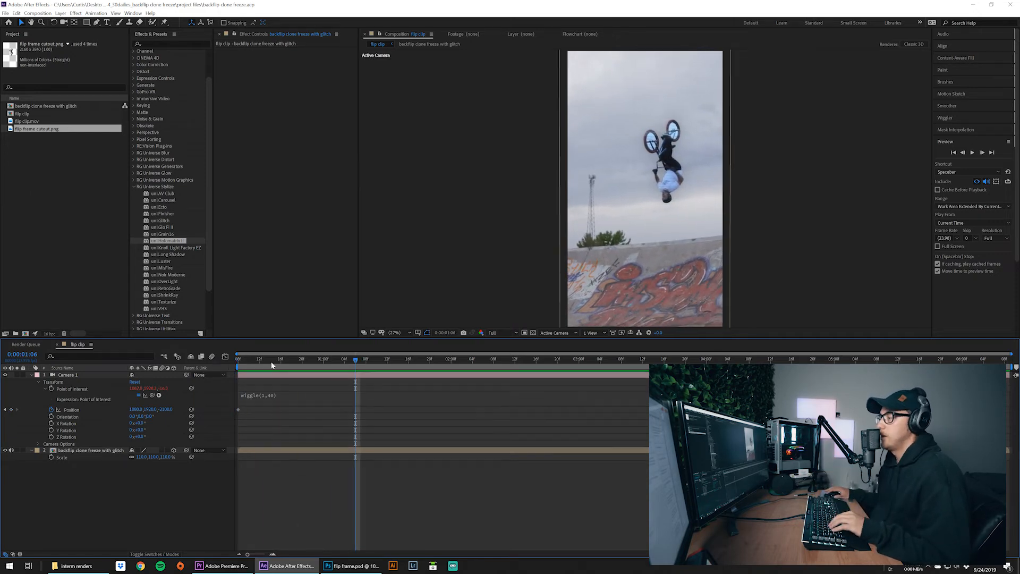
# - Collapse the wiggle expression, expand Camera 1's Camera Options and keyframe Zoom slightly after the one-second mark
pyautogui.click(276, 362)
pyautogui.click(45, 389)
pyautogui.click(39, 382)
pyautogui.click(38, 383)
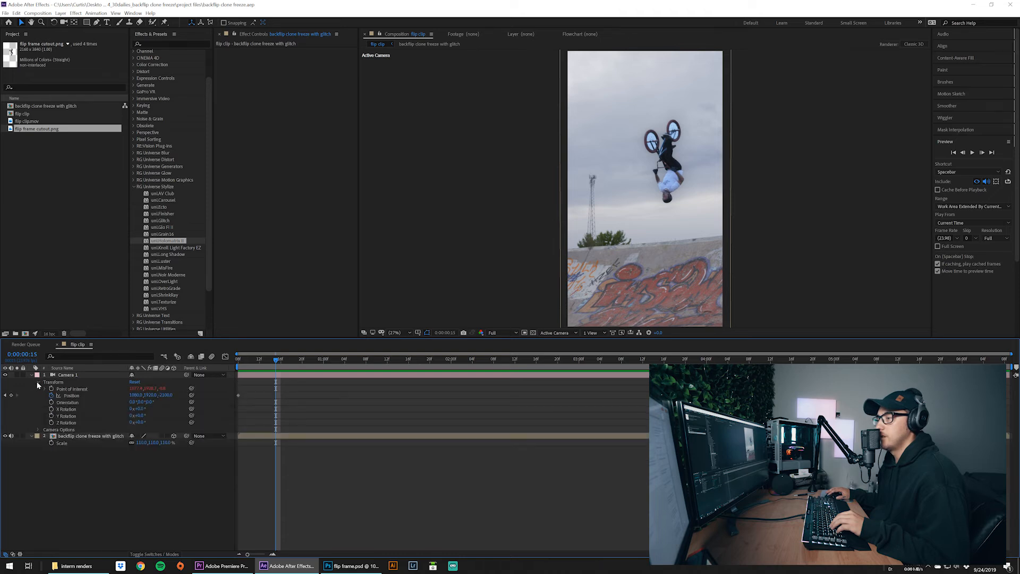
pyautogui.click(38, 430)
pyautogui.moveTo(278, 362); pyautogui.dragTo(226, 363)
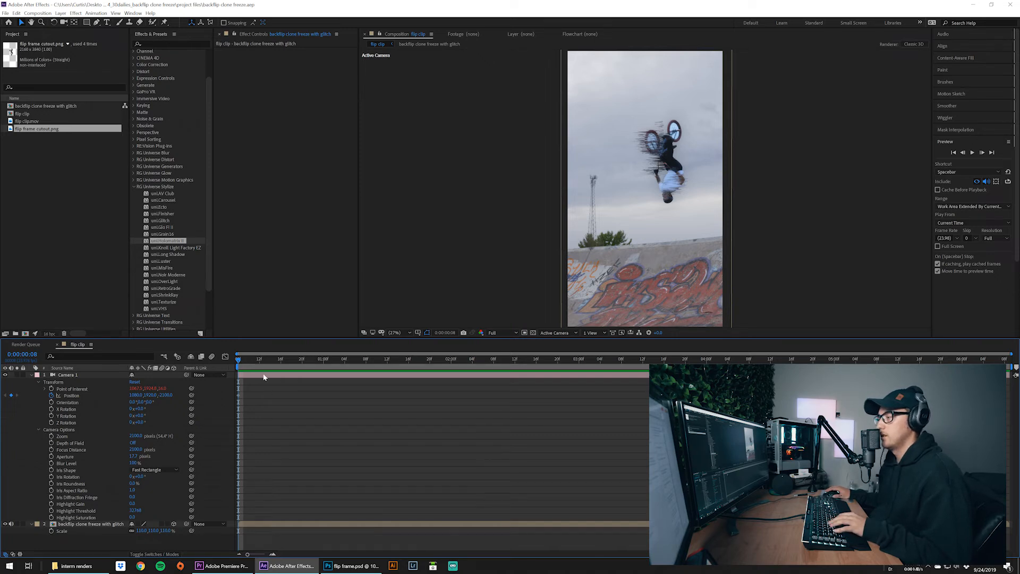
pyautogui.moveTo(273, 358); pyautogui.dragTo(349, 358)
pyautogui.click(52, 436)
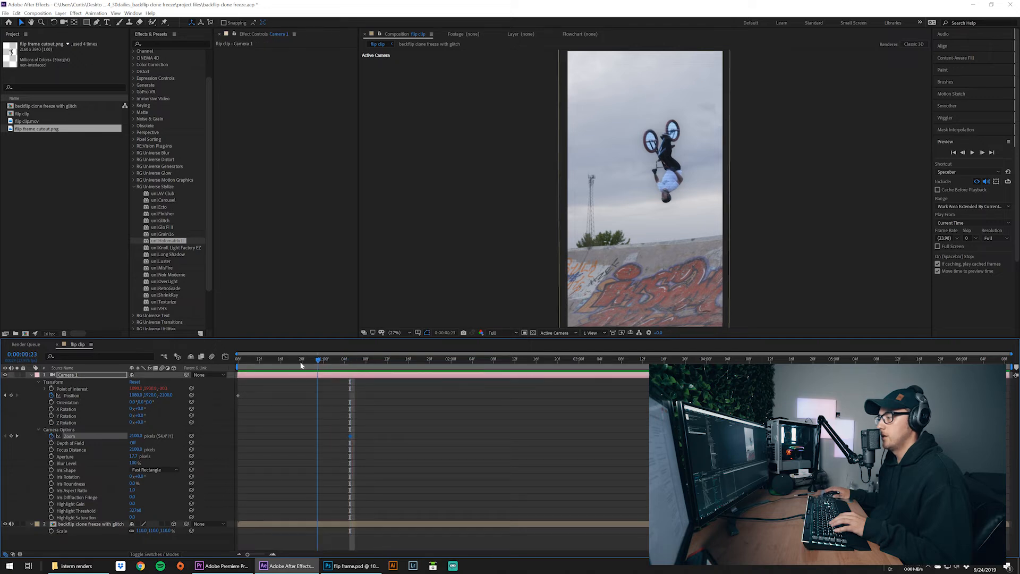
# - Raise Camera 1's Zoom to about 2798 pixels at the first frame and preview the zoom-out
pyautogui.press('Home')
pyautogui.moveTo(137, 437); pyautogui.dragTo(450, 471)
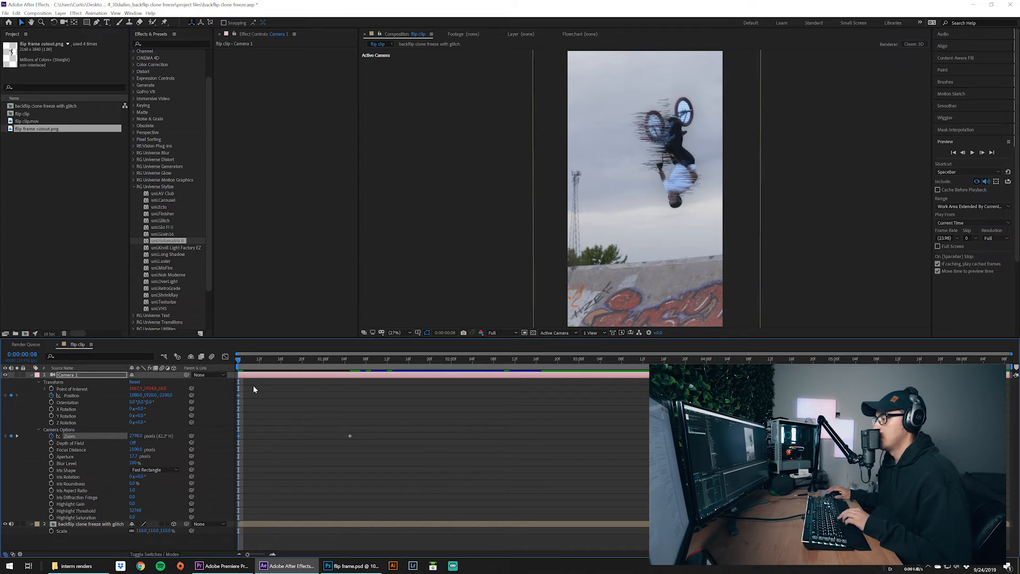
pyautogui.press('space')
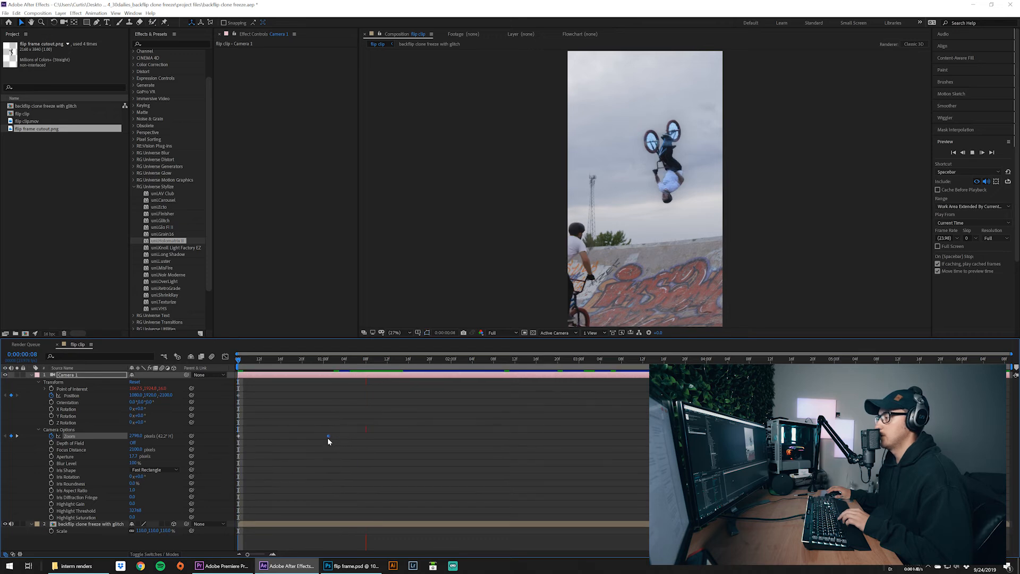
# - Bring the ending Zoom keyframe forward to about 0:00:01:00 and ease into it
pyautogui.rightClick(325, 438)
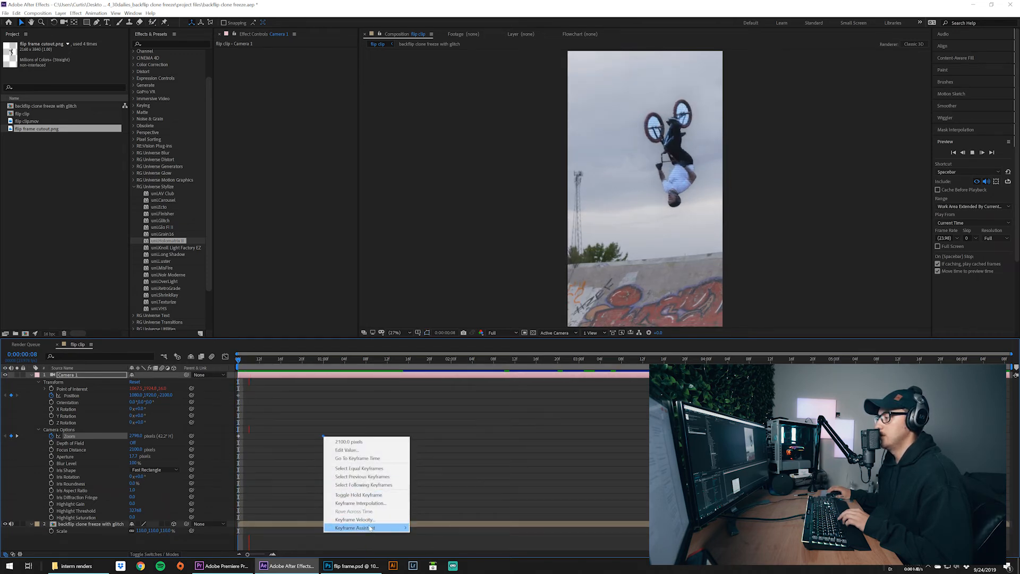
pyautogui.moveTo(408, 529)
pyautogui.click(433, 487)
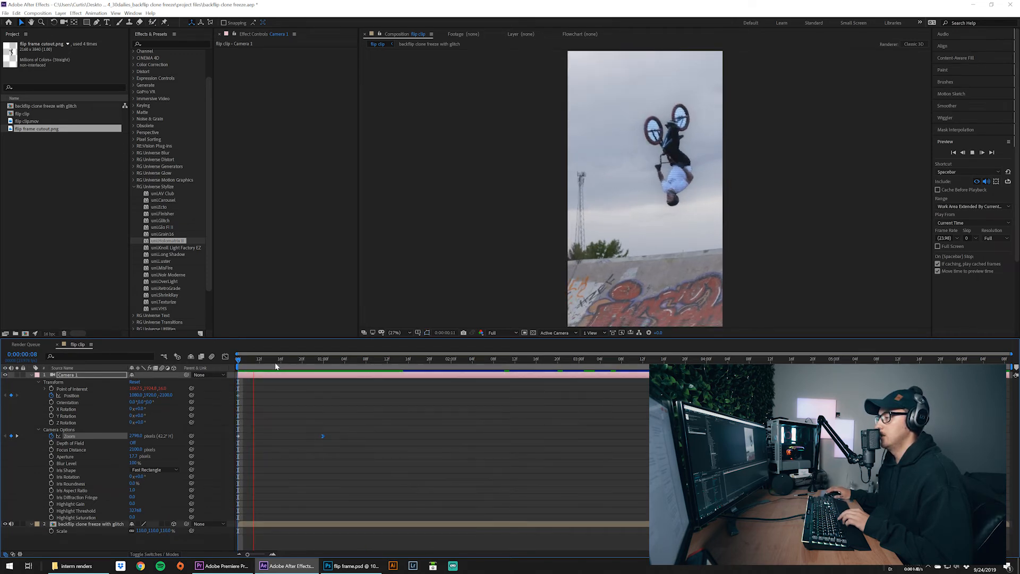
# - In the Graph Editor, extend the ending Zoom keyframe's incoming handle almost to the first frame and preview the faster start
pyautogui.click(211, 357)
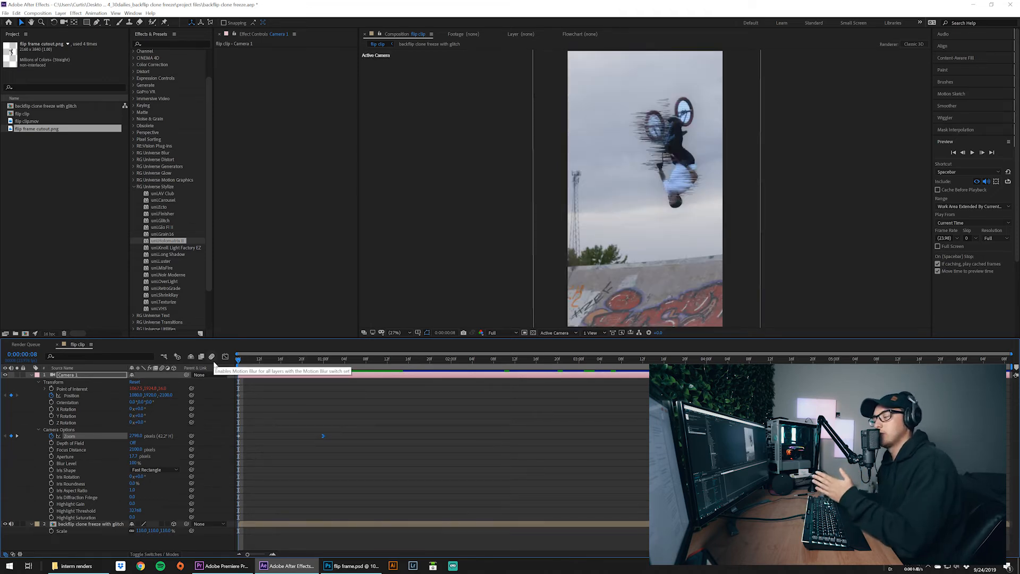
pyautogui.click(226, 356)
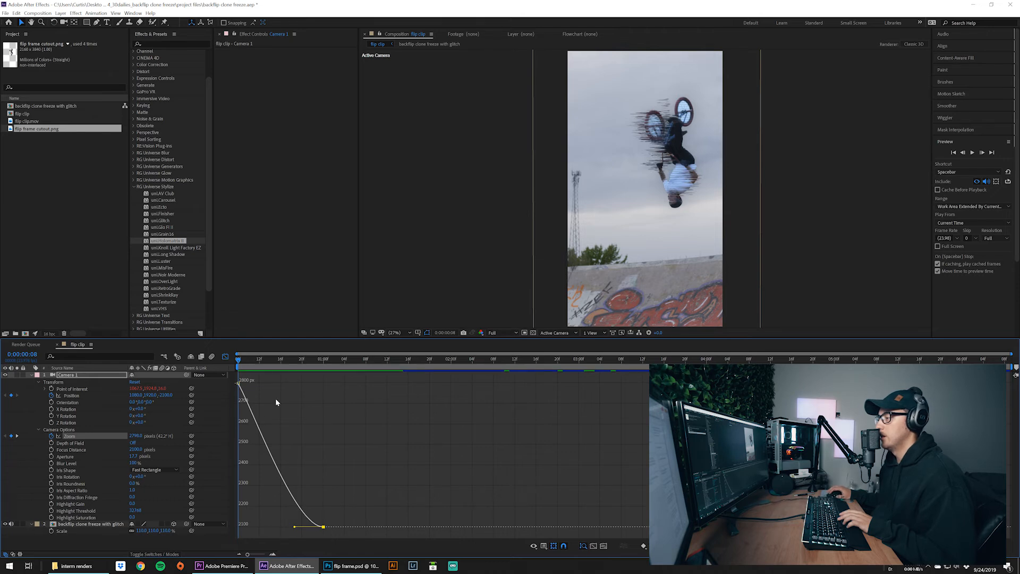
pyautogui.press('space')
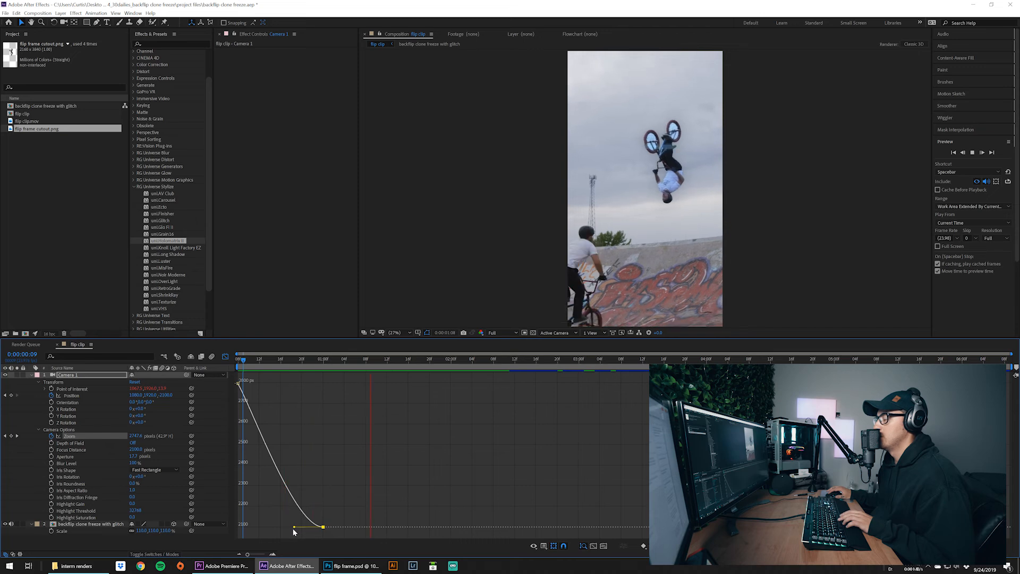
pyautogui.press('space')
pyautogui.moveTo(294, 528); pyautogui.dragTo(247, 527)
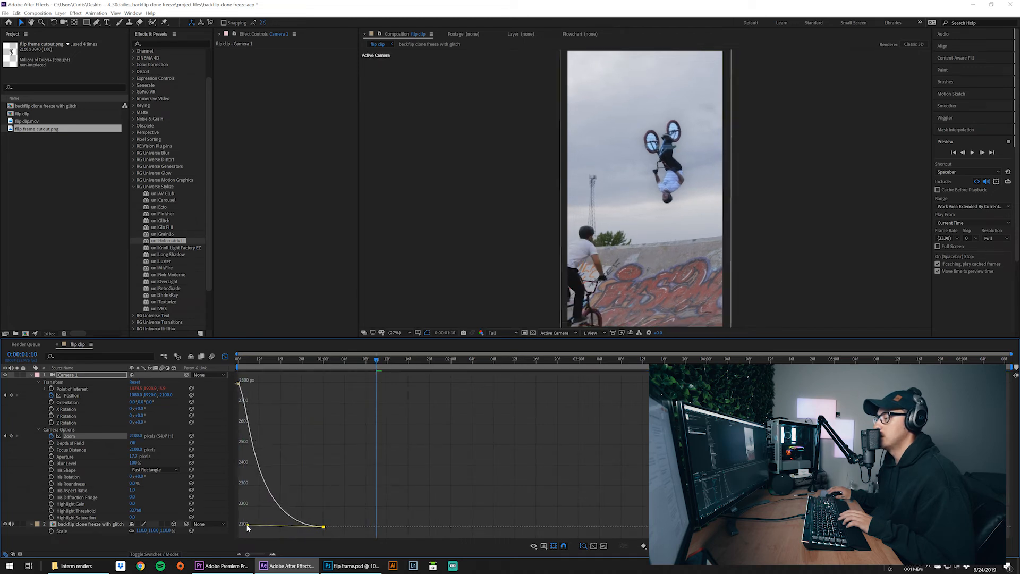
pyautogui.press('space')
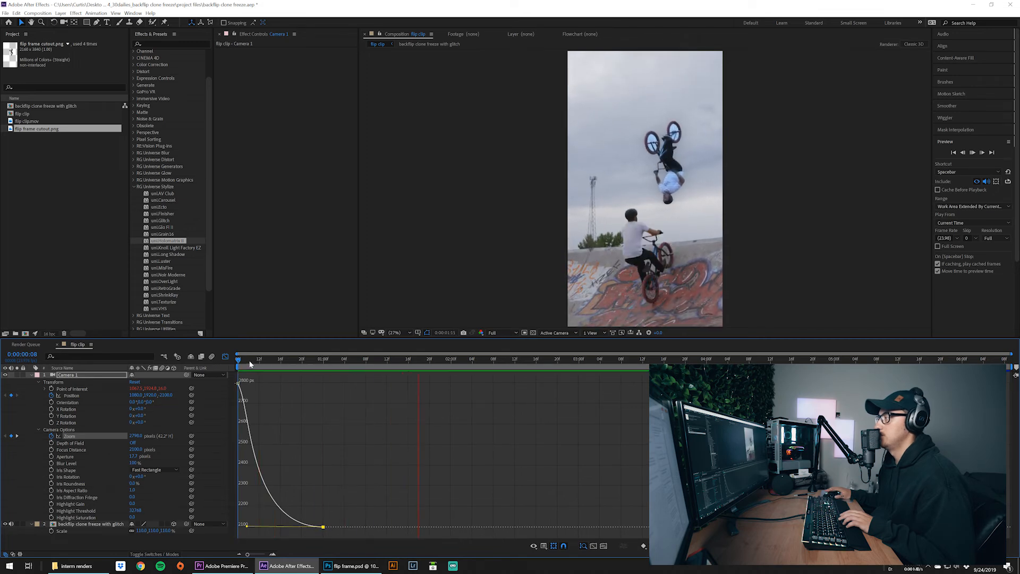
pyautogui.press('space')
# - Shift the ending Zoom keyframe about two frames earlier, preview the zoom-out and return to the layer bar view
pyautogui.moveTo(323, 527); pyautogui.dragTo(313, 528)
pyautogui.press('space')
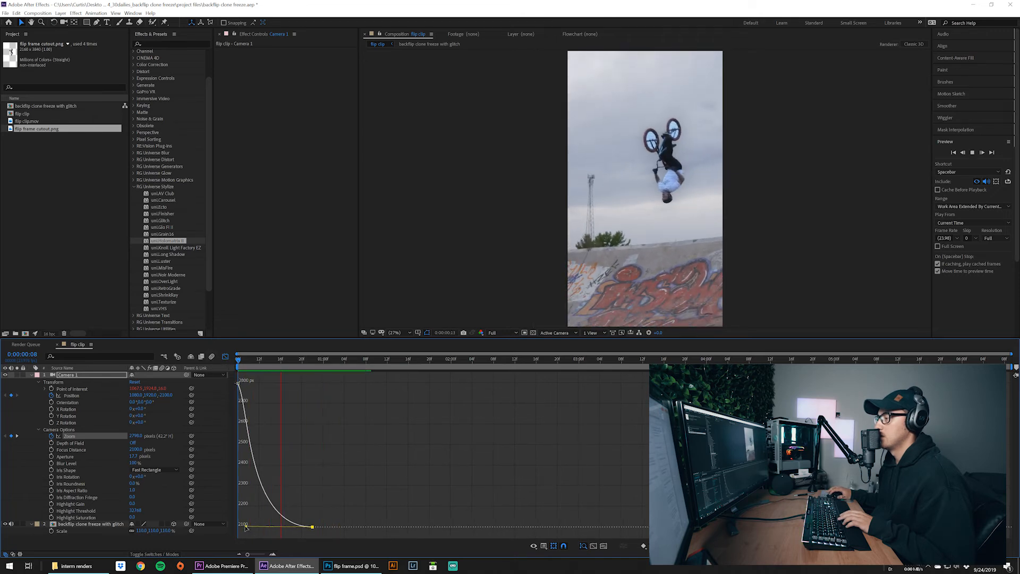
pyautogui.press('space')
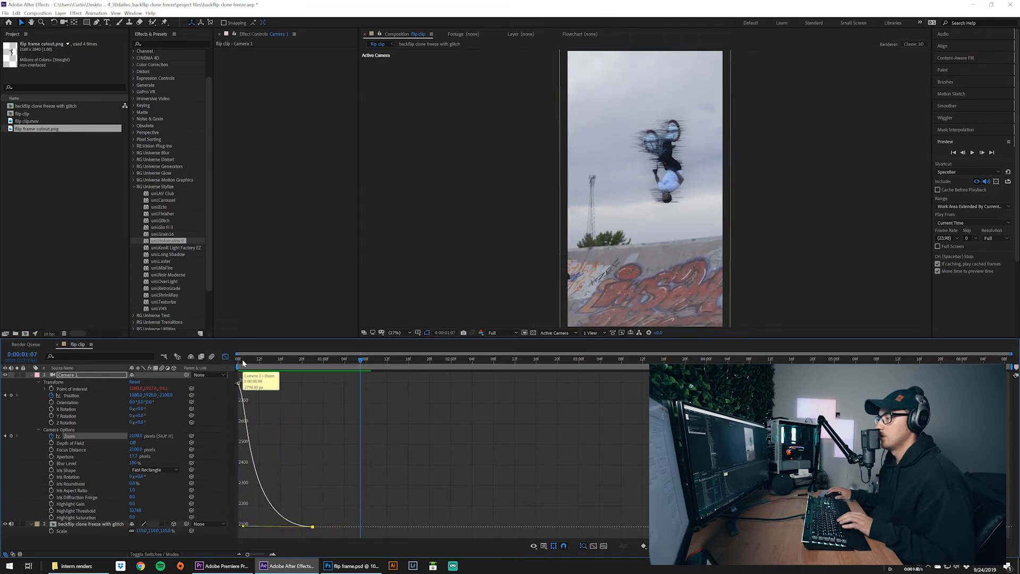
pyautogui.click(226, 356)
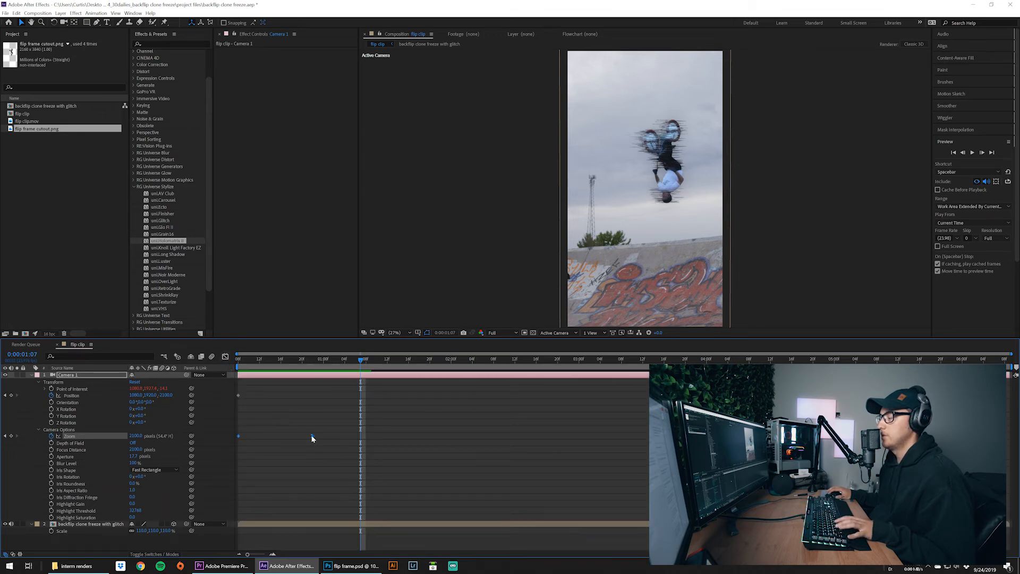
# - Shift both Zoom keyframes later so the zoom-out starts at about 0:00:00:21, previewing the timing from the first frame
pyautogui.moveTo(346, 437); pyautogui.dragTo(350, 437)
pyautogui.moveTo(274, 360); pyautogui.dragTo(211, 364)
pyautogui.press('space')
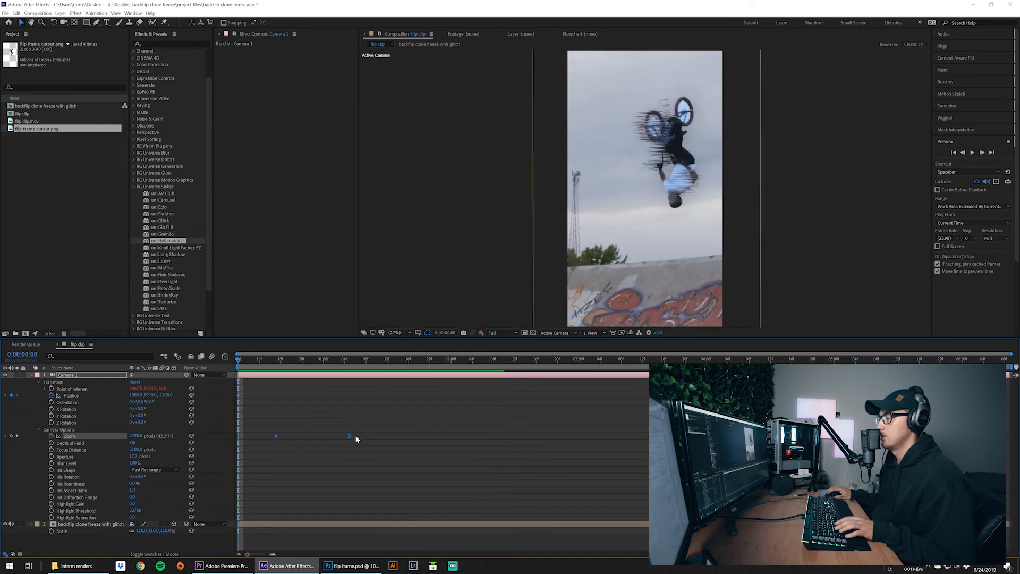
pyautogui.moveTo(351, 436); pyautogui.dragTo(371, 436)
pyautogui.moveTo(365, 361); pyautogui.dragTo(191, 376)
pyautogui.press('space')
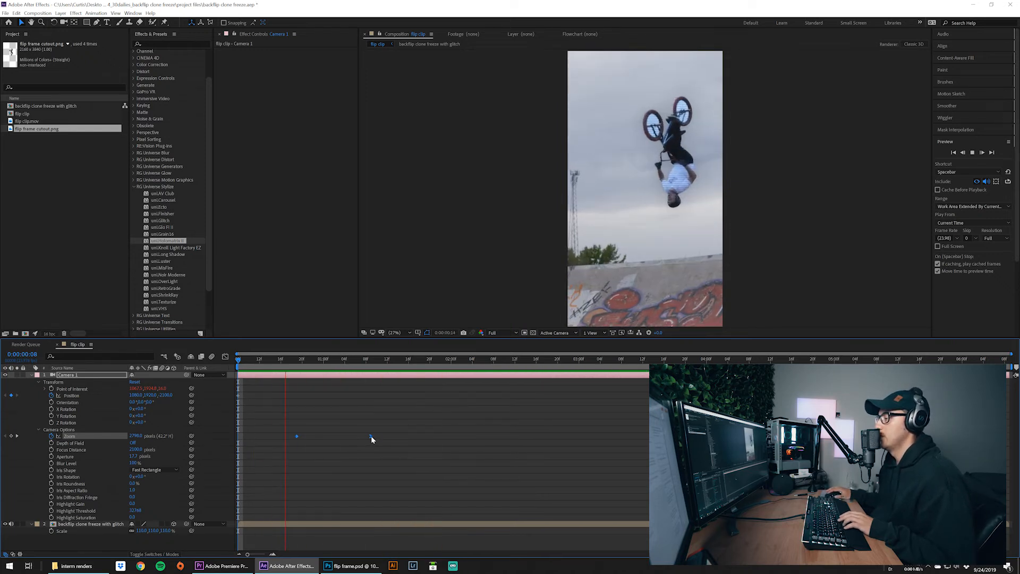
pyautogui.moveTo(371, 436); pyautogui.dragTo(381, 436)
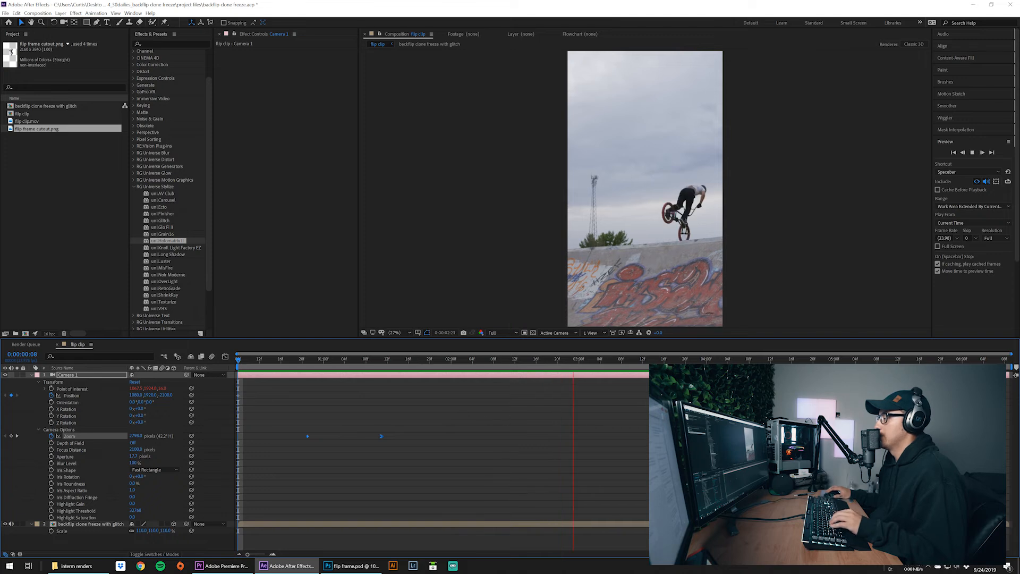
pyautogui.press('space')
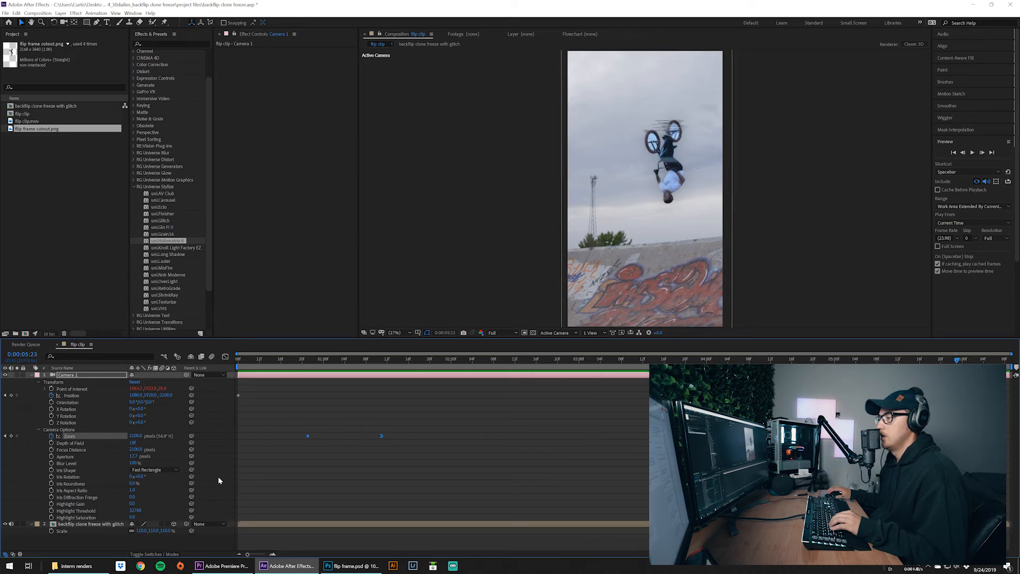
# - Add a holding Zoom keyframe at 0:00:05:23 and paste the starting 2798-pixel Zoom keyframe at 0:00:06:08
pyautogui.click(11, 436)
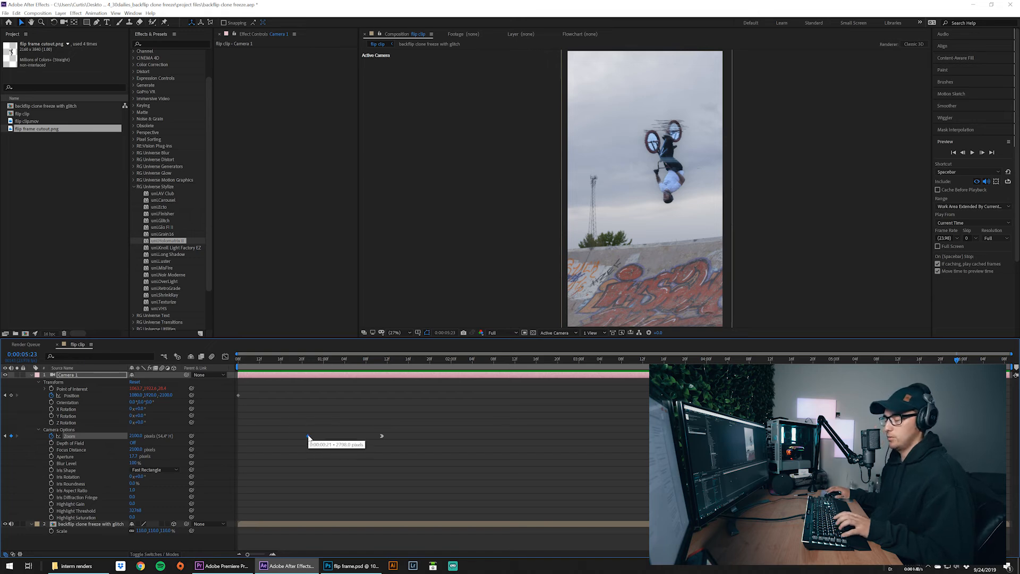
pyautogui.moveTo(958, 360); pyautogui.dragTo(1005, 363)
pyautogui.hotkey('ctrl', 'v')
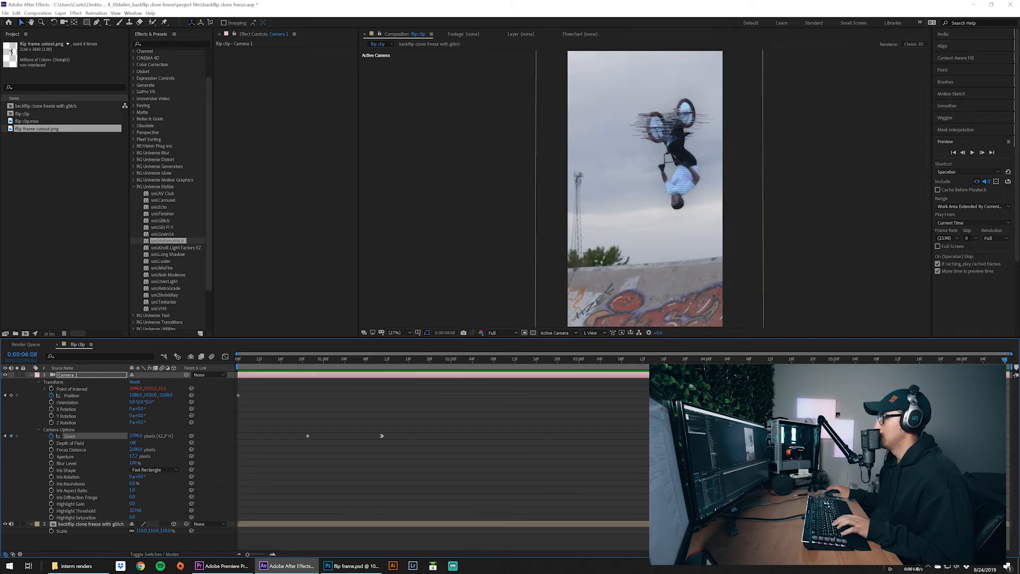
pyautogui.hotkey('ctrl', 'shift', 'a')
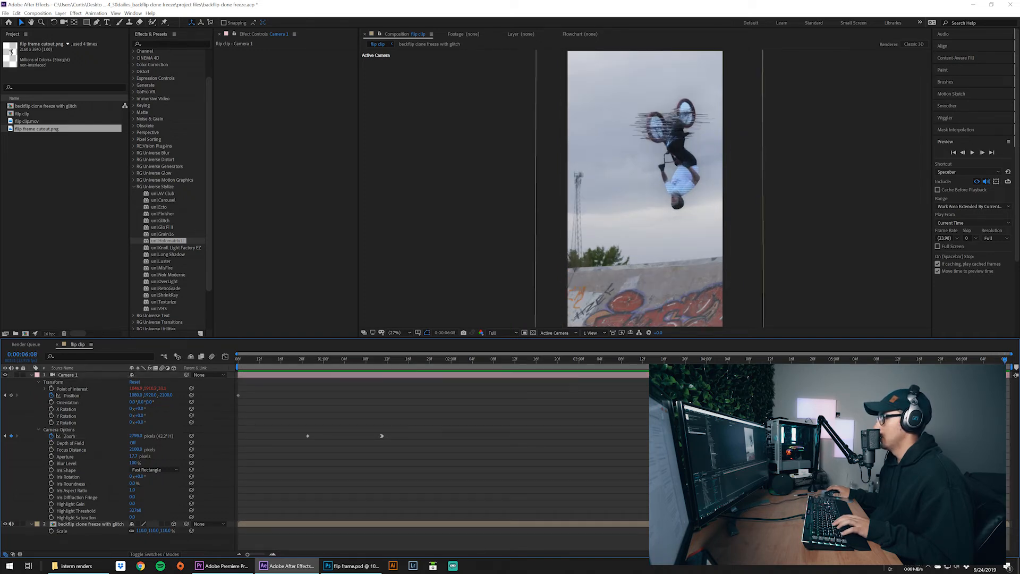
pyautogui.hotkey('ctrl', 'z')
pyautogui.hotkey('ctrl', 'shift', 'a')
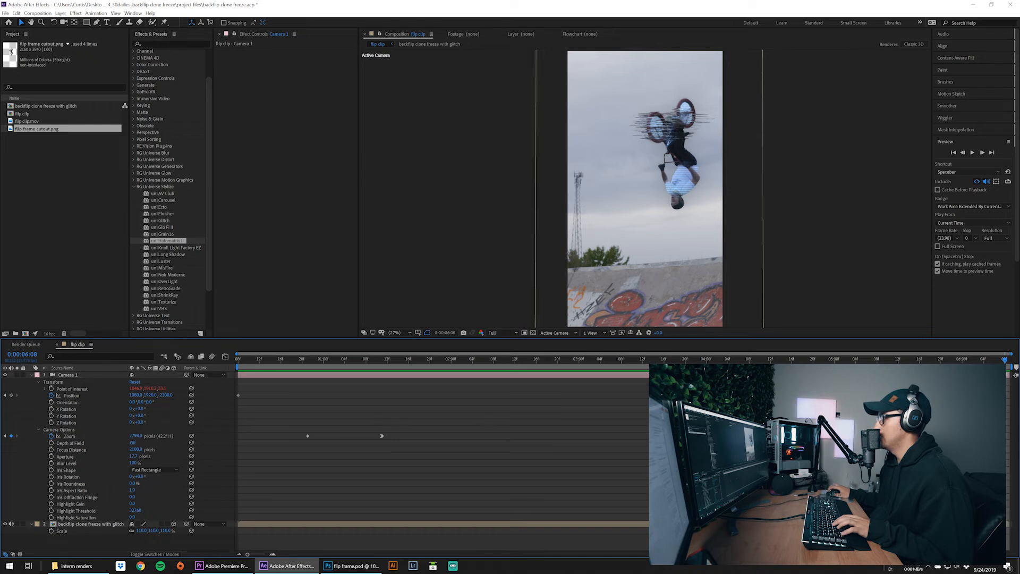
pyautogui.hotkey('ctrl', 'z')
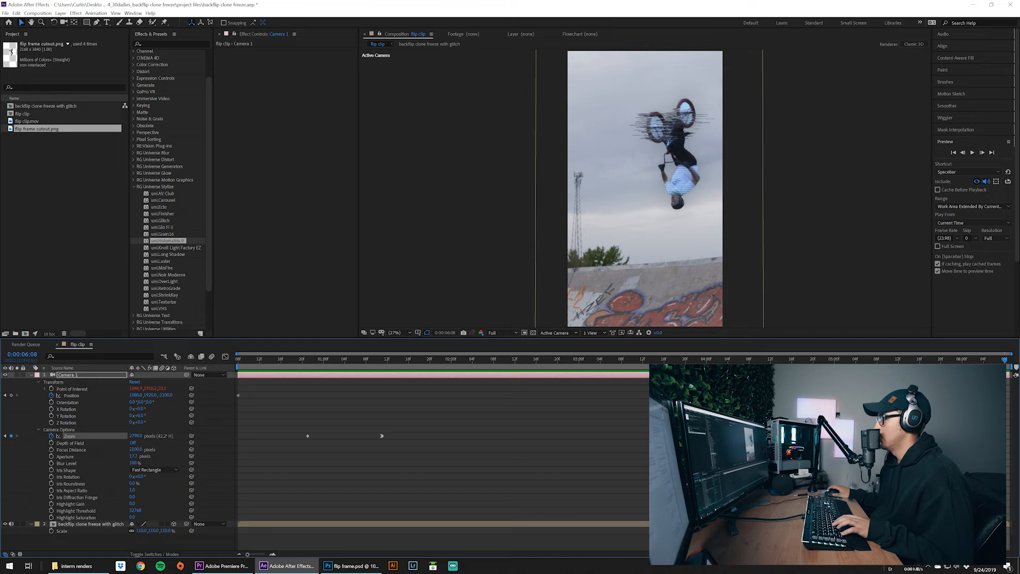
# - Ease the final Zoom keyframe at 0:00:06:08 and apply Easy Ease Out to the one at 0:00:00:21
pyautogui.rightClick(1007, 439)
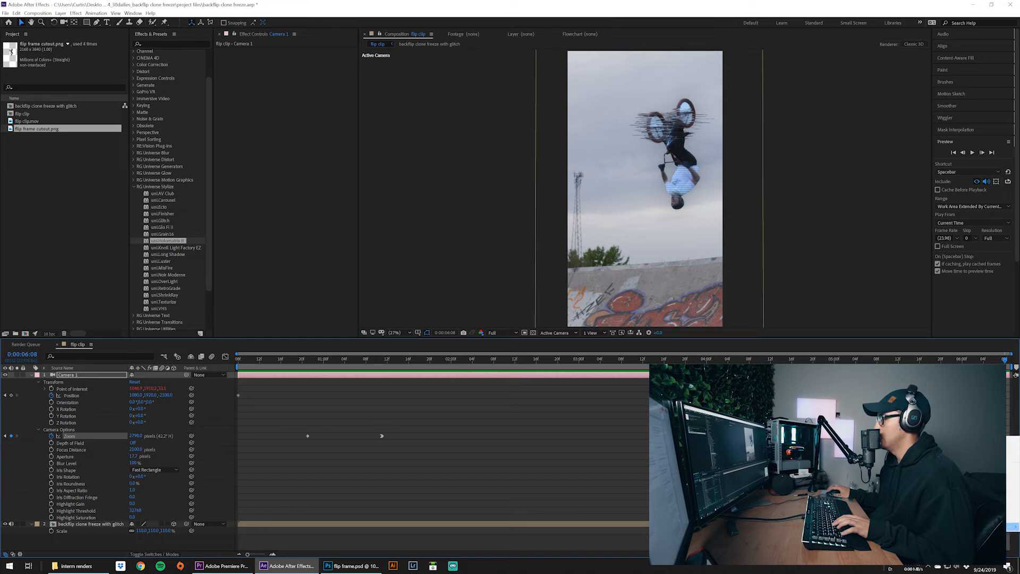
pyautogui.click(888, 481)
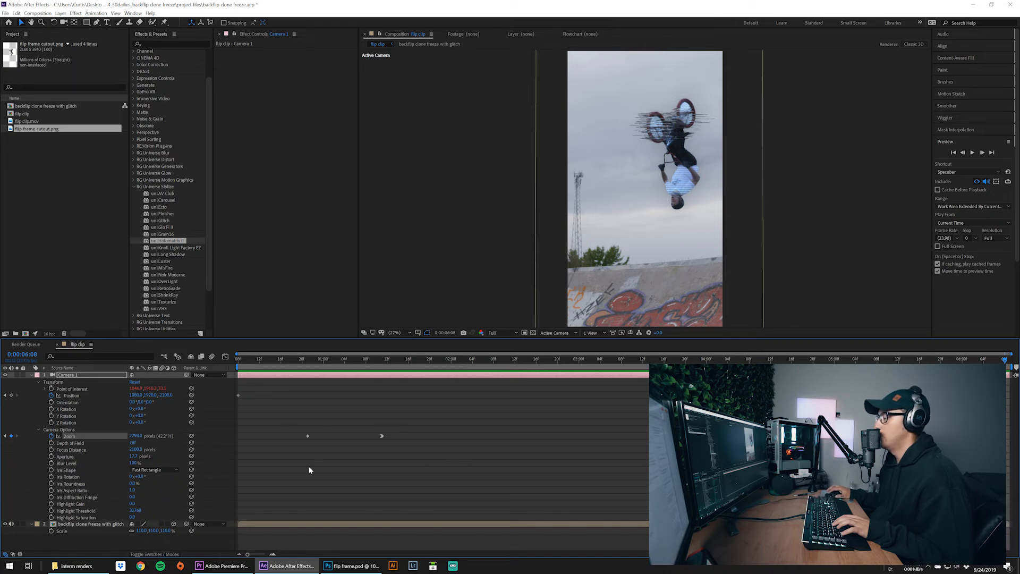
pyautogui.rightClick(307, 436)
pyautogui.moveTo(345, 526)
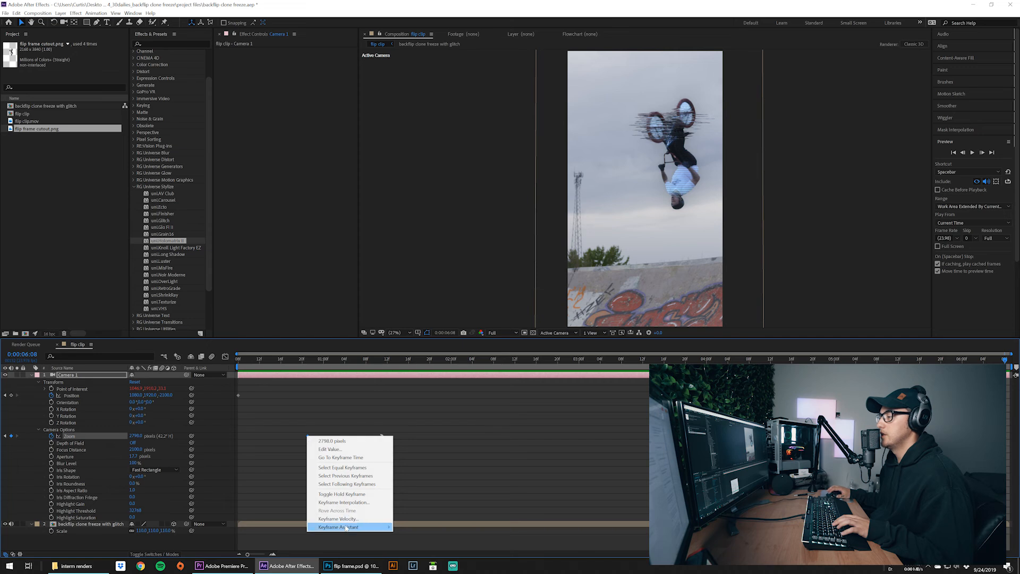
pyautogui.click(436, 491)
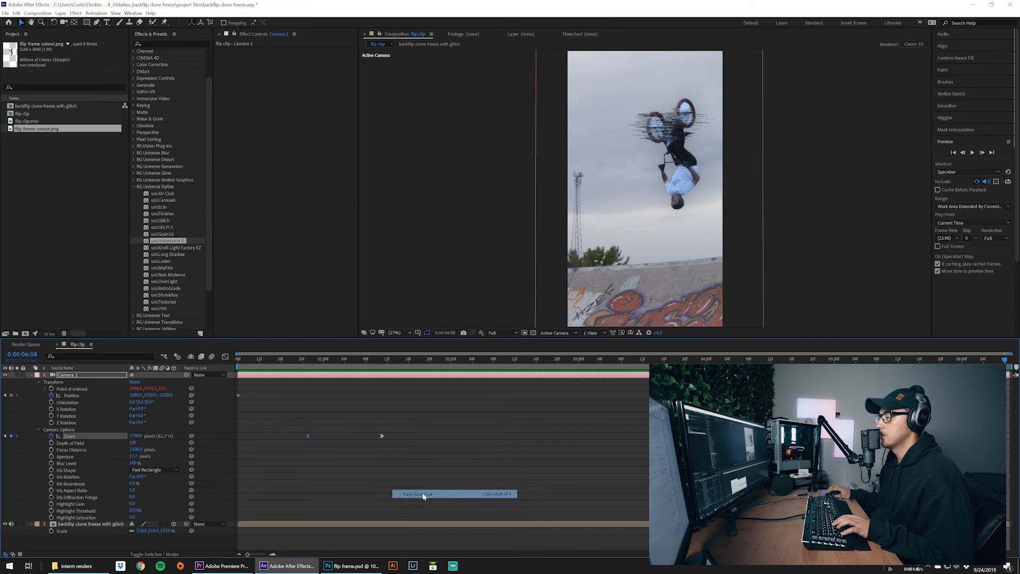
pyautogui.click(325, 423)
# - Preview the eased camera zoom from the start of the composition
pyautogui.press('space')
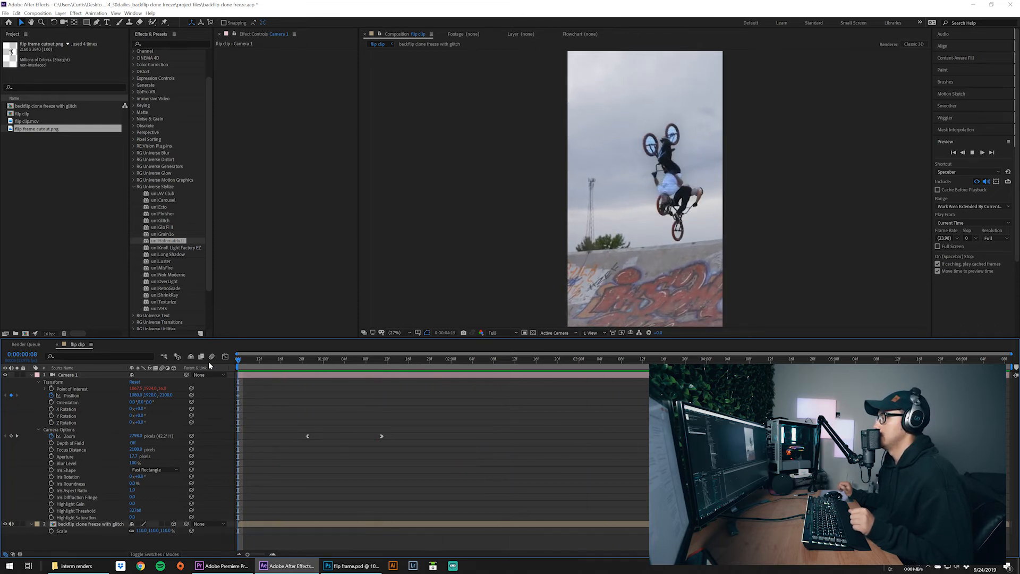
pyautogui.press('space')
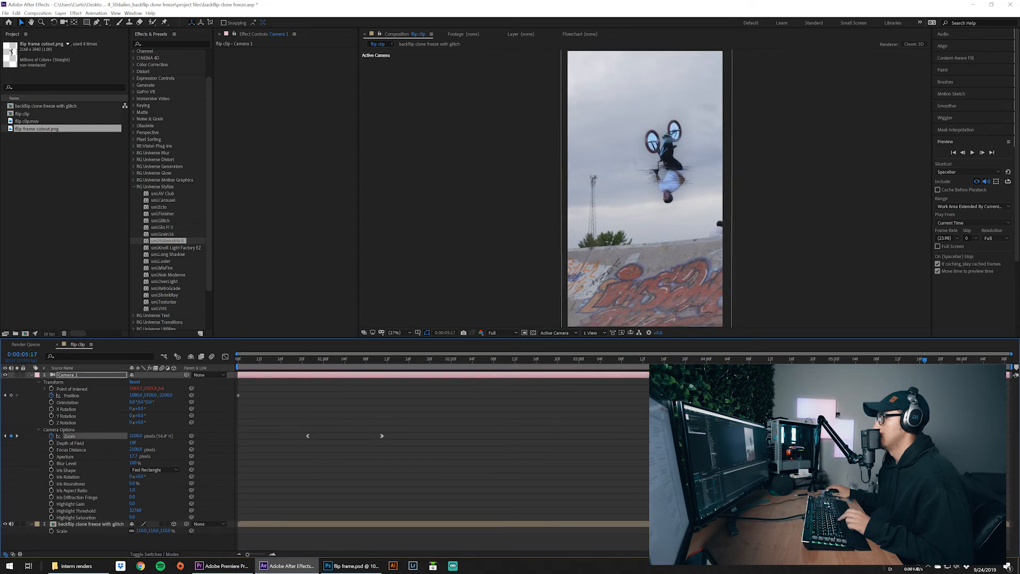
pyautogui.moveTo(925, 360); pyautogui.dragTo(236, 370)
pyautogui.press('space')
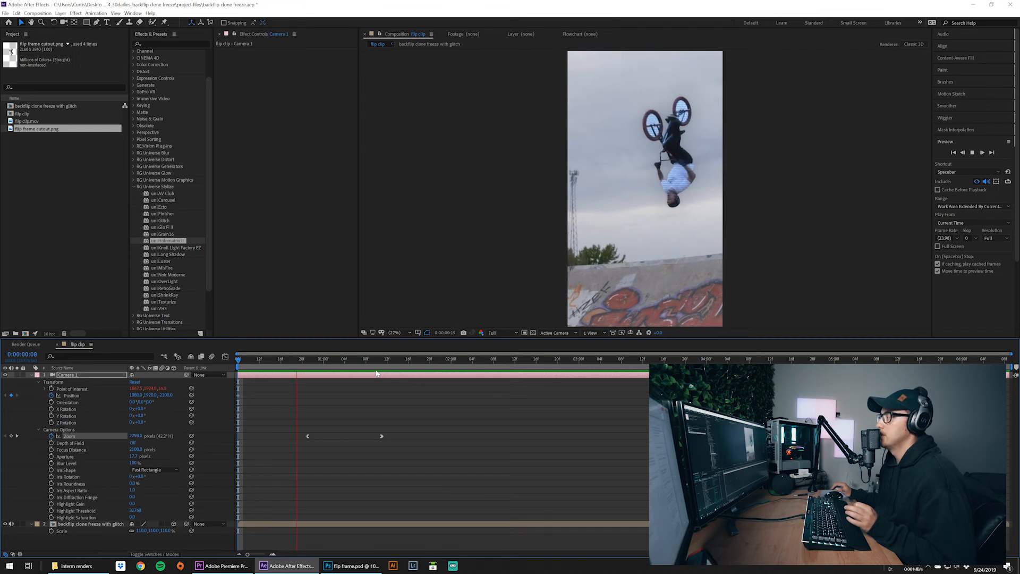
pyautogui.press('space')
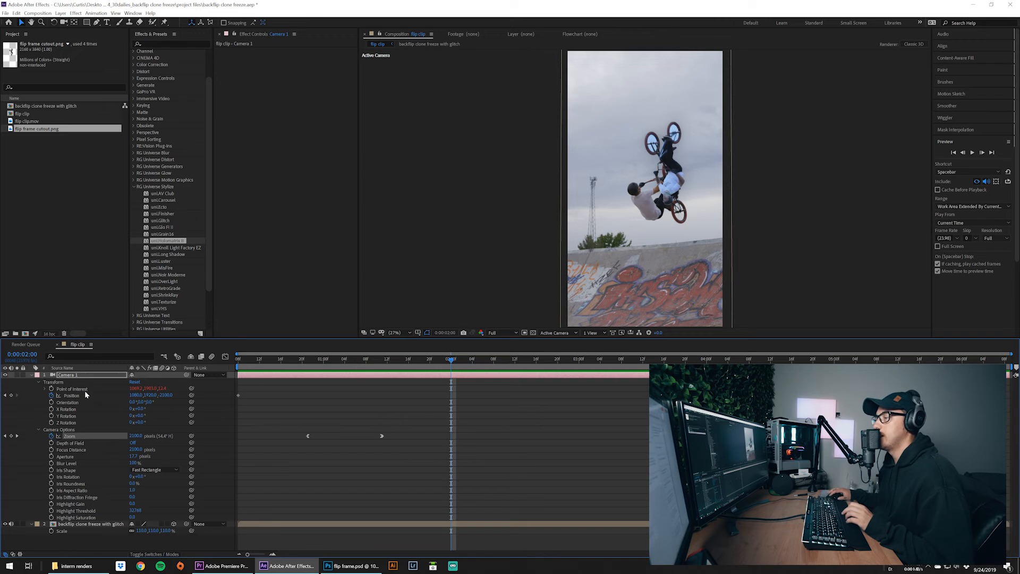
# - Reveal the wiggle expression on Camera 1's Point of Interest and open it for editing
pyautogui.click(70, 388)
pyautogui.click(44, 388)
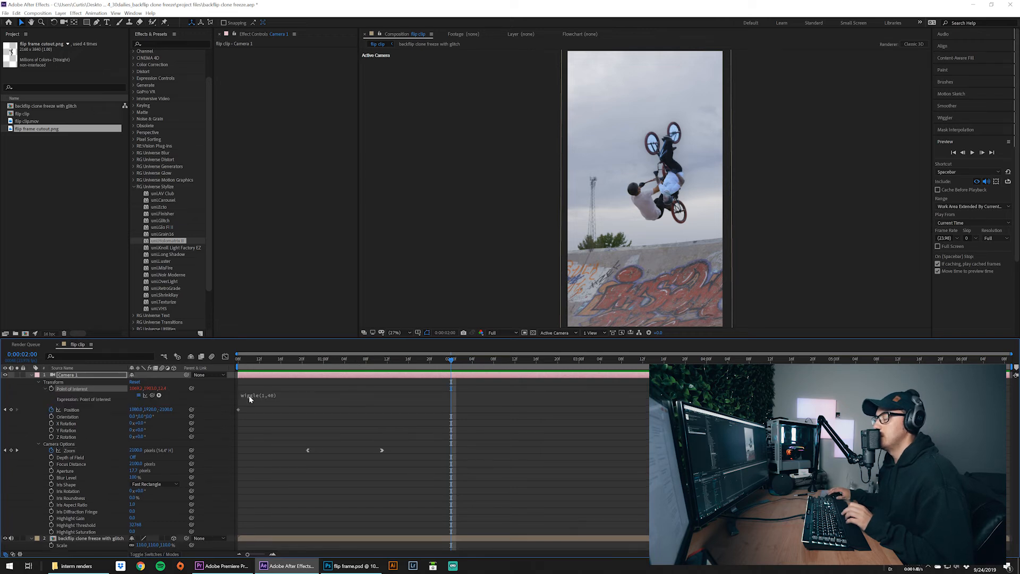
pyautogui.click(264, 396)
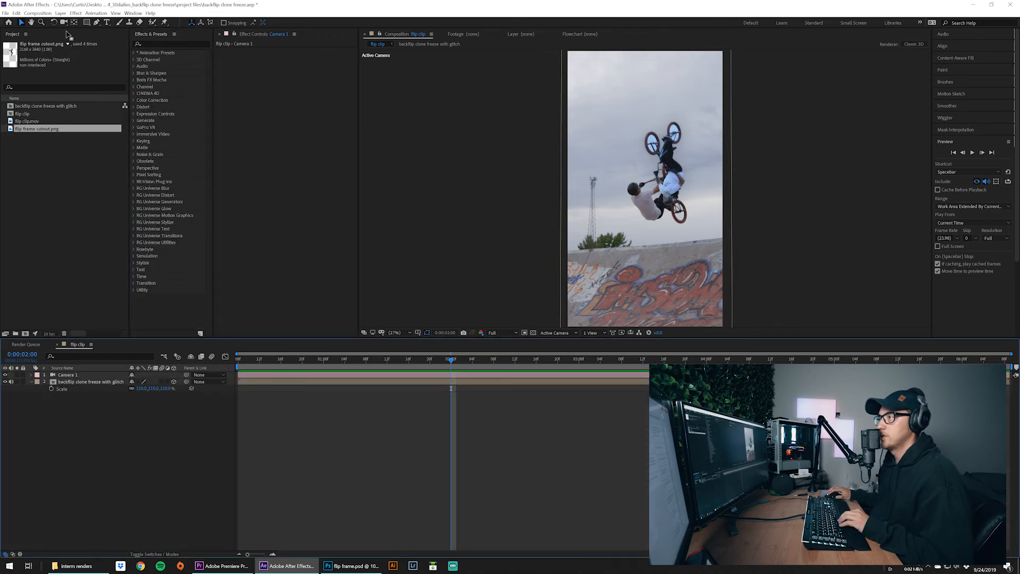
# - Create a new adjustment layer in the flip clip composition and add two Slider Control effects to it
pyautogui.click(61, 12)
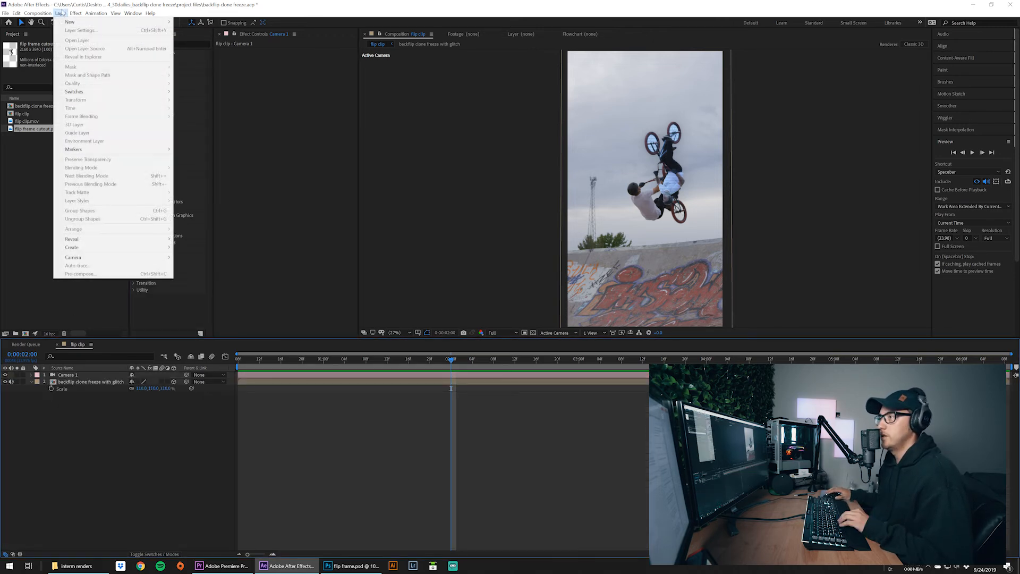
pyautogui.click(223, 72)
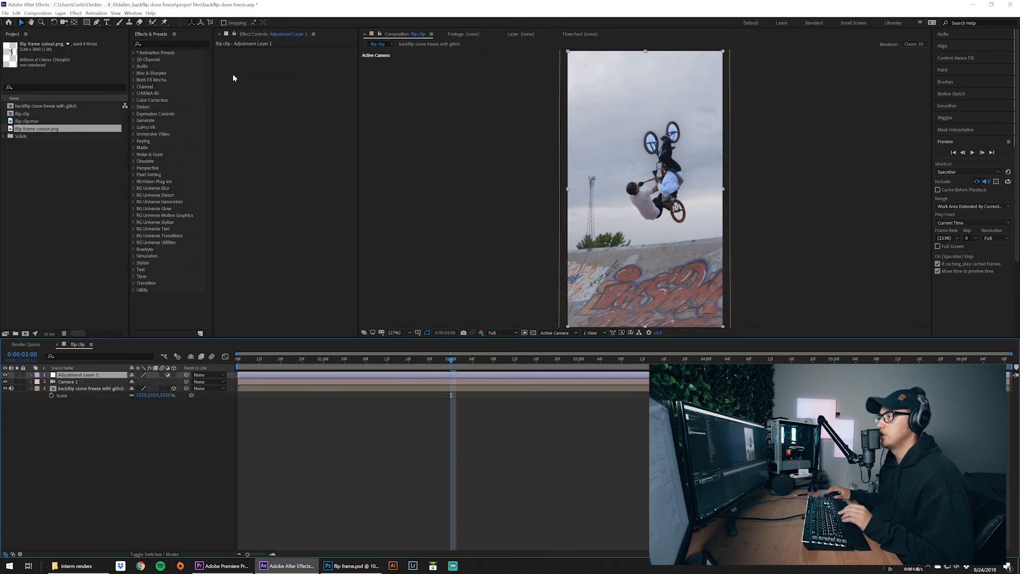
pyautogui.click(134, 113)
pyautogui.click(165, 161)
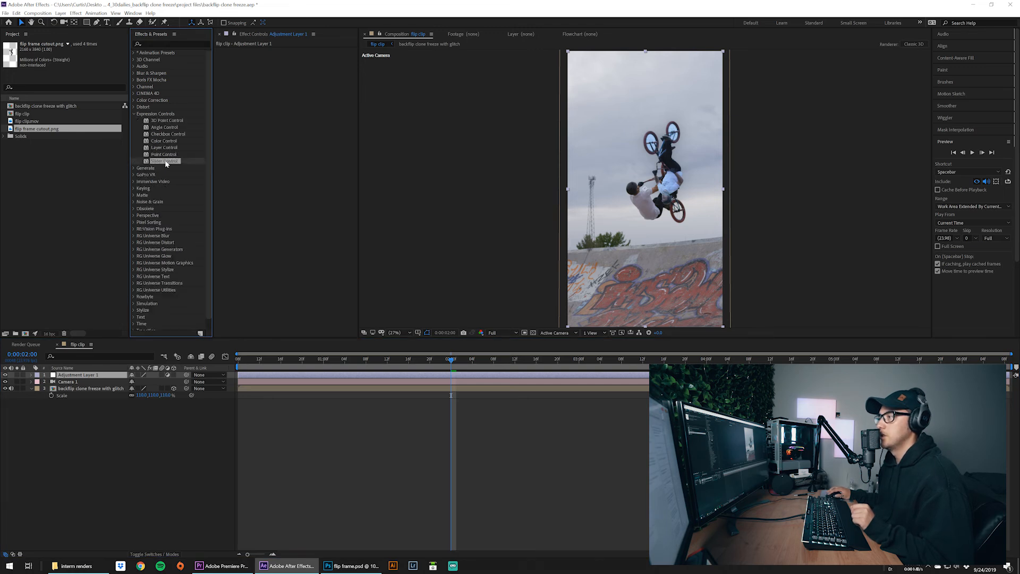
pyautogui.doubleClick(164, 161)
pyautogui.moveTo(164, 163); pyautogui.dragTo(246, 77)
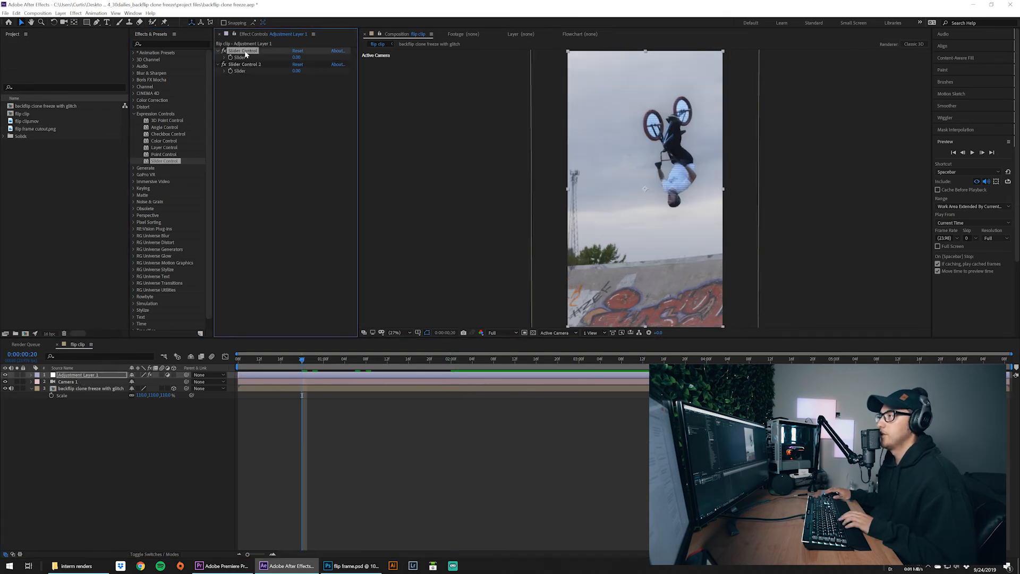
# - Rename the adjustment layer's first Slider Control to freq and the second to amp
pyautogui.click(246, 51)
pyautogui.press('Return')
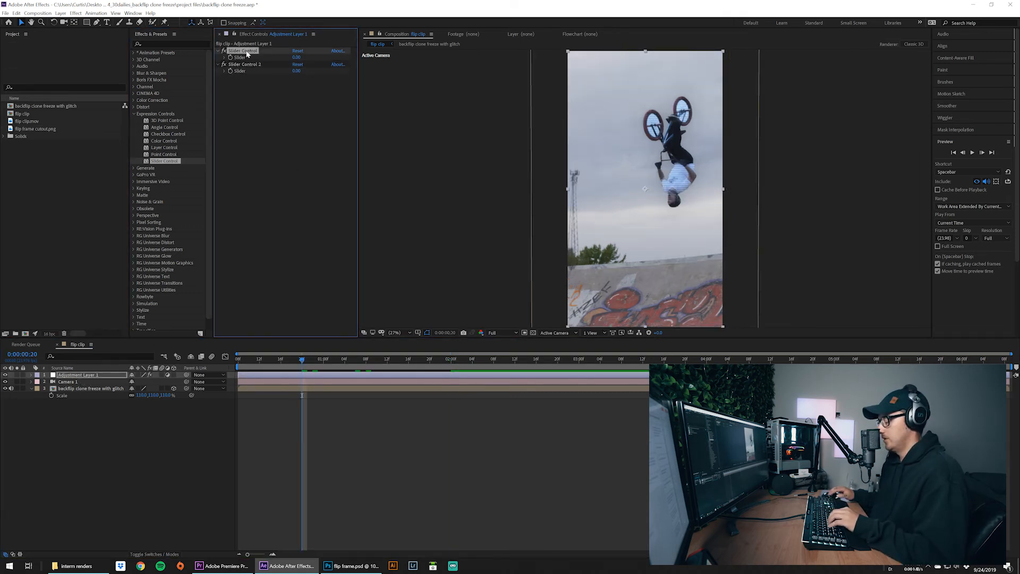
pyautogui.write('freq')
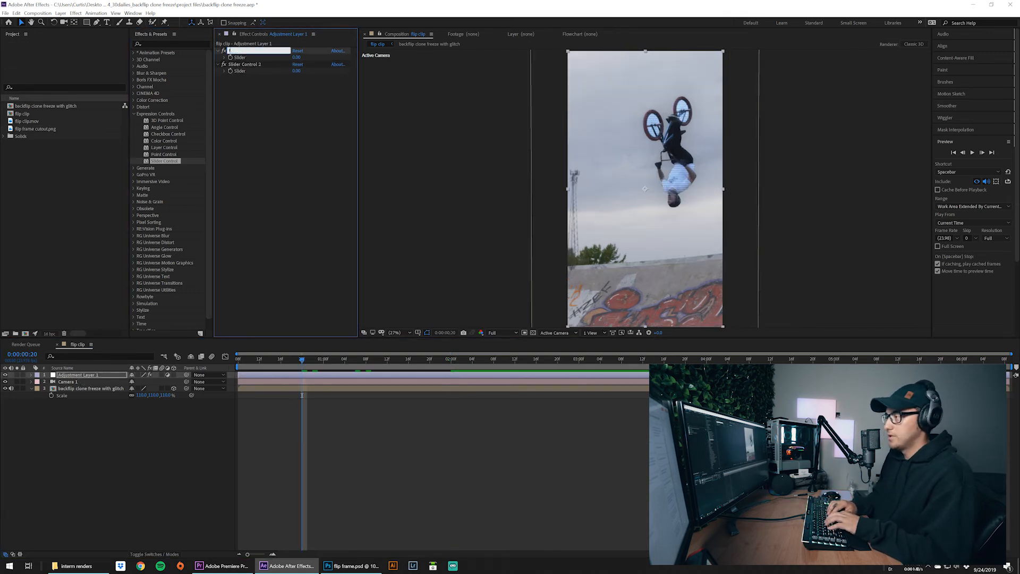
pyautogui.press('Return')
pyautogui.click(246, 65)
pyautogui.press('Return')
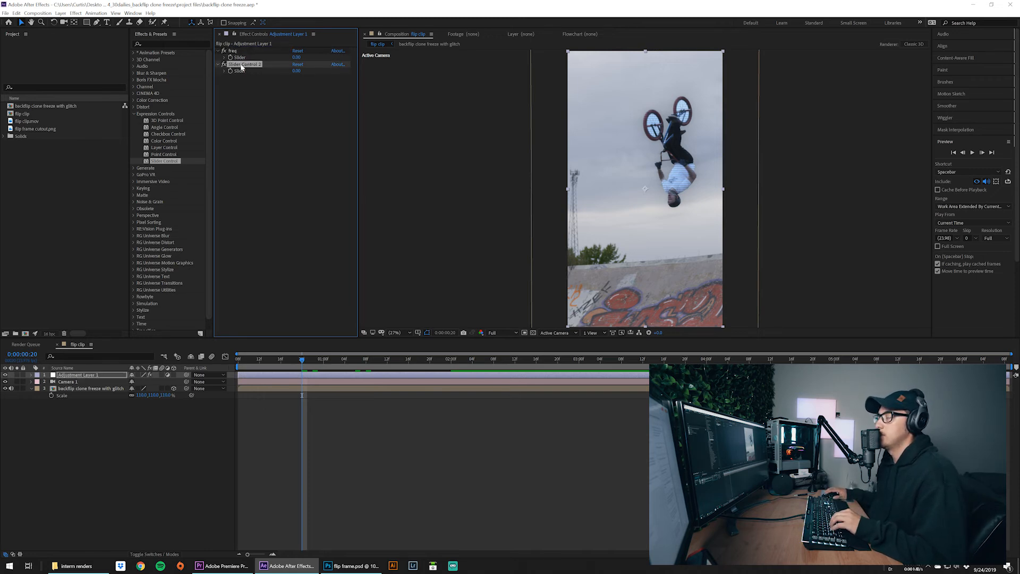
pyautogui.write('ampl')
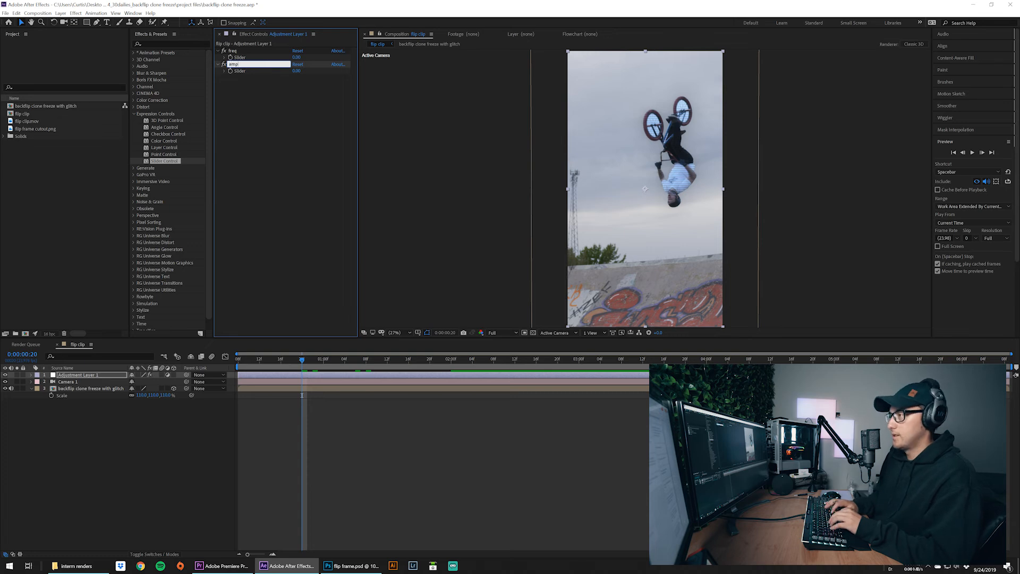
pyautogui.press('BackSpace')
pyautogui.press('Return')
pyautogui.click(136, 462)
# - Expand Camera 1's Point of Interest expression and the adjustment layer's freq and amp slider properties in the timeline
pyautogui.click(67, 382)
pyautogui.click(31, 381)
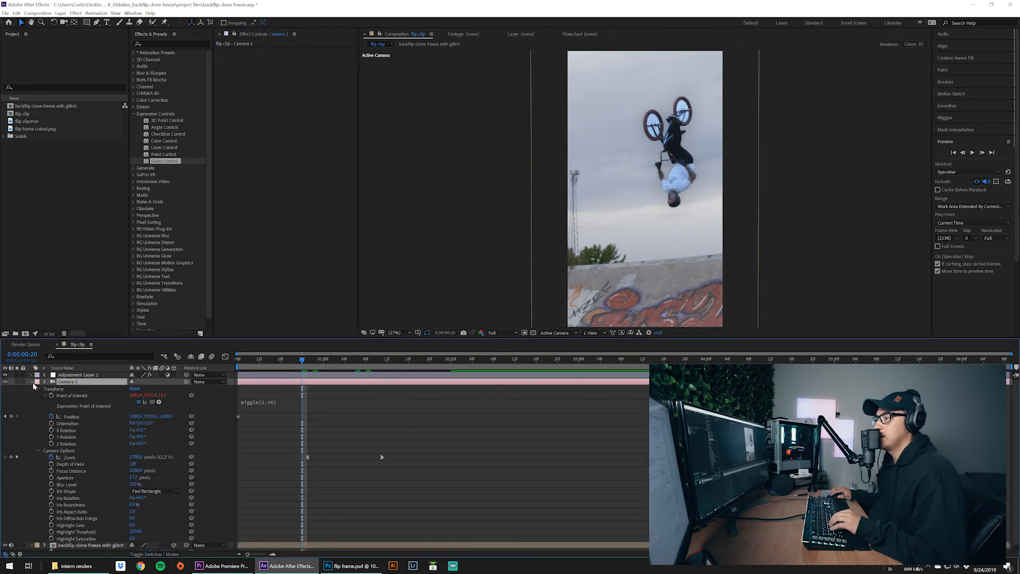
pyautogui.click(34, 376)
pyautogui.click(30, 375)
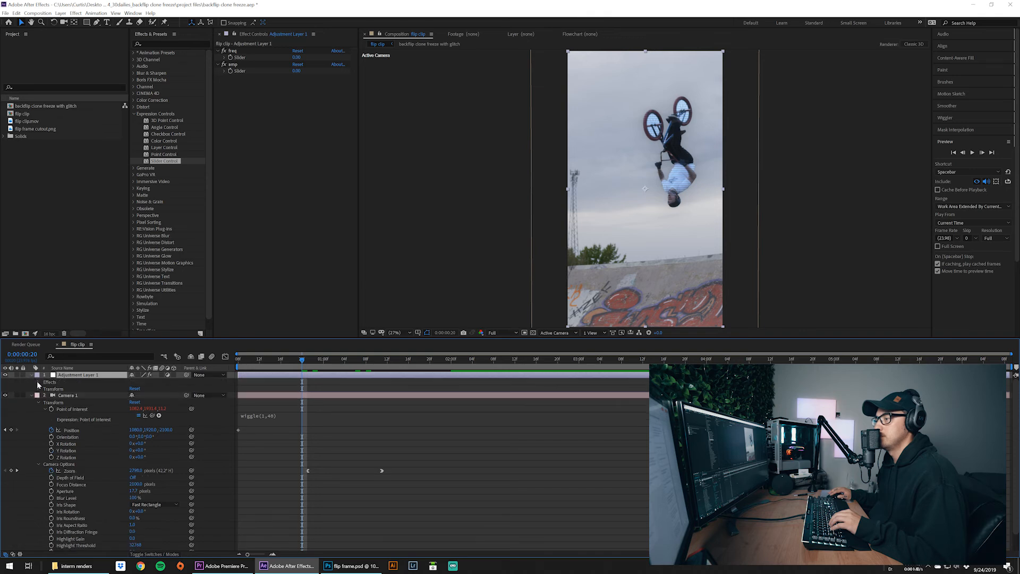
pyautogui.click(38, 382)
pyautogui.click(55, 389)
pyautogui.click(45, 389)
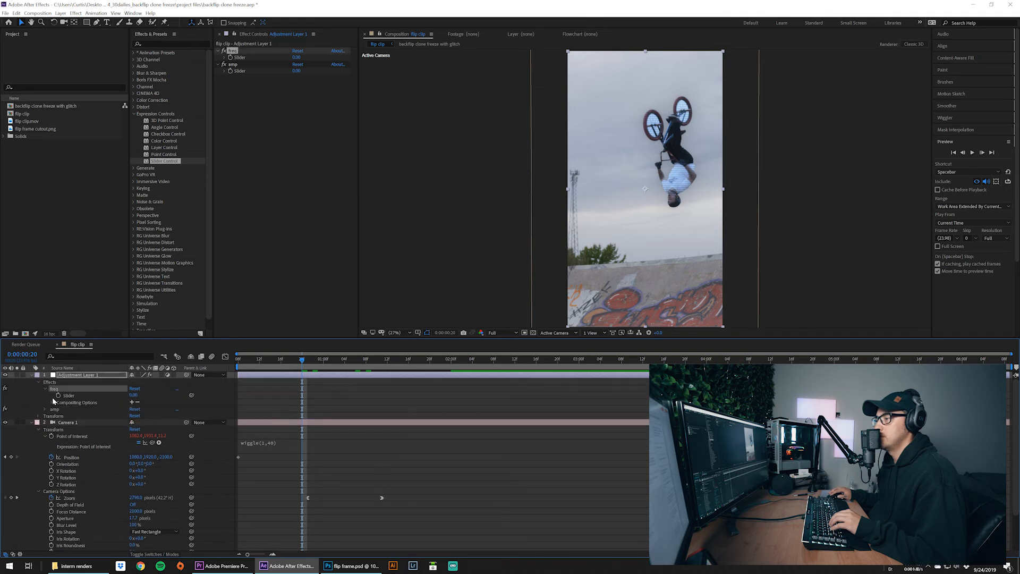
pyautogui.click(56, 409)
pyautogui.click(45, 409)
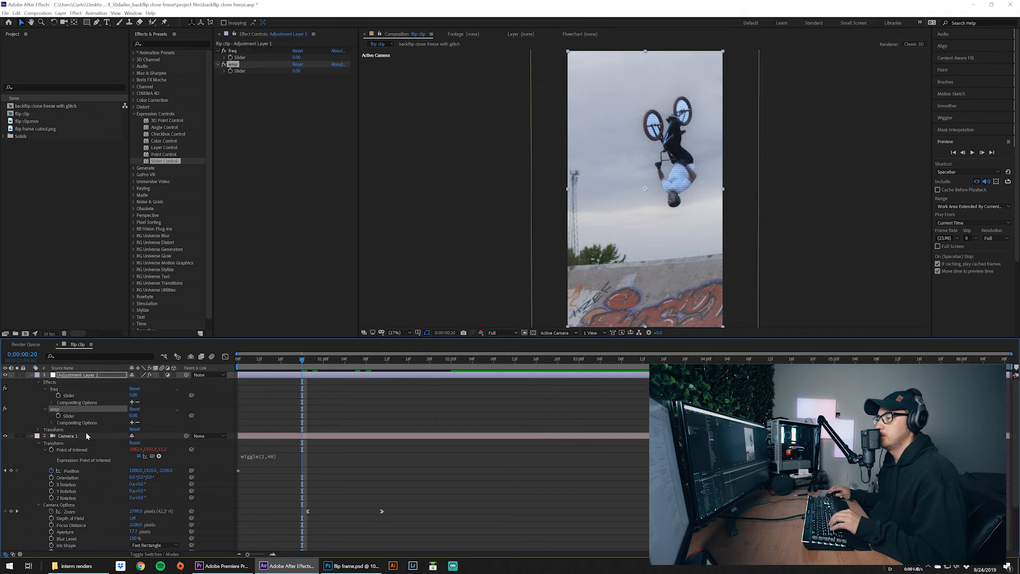
# - Change Camera 1's Point of Interest expression to wiggle(freq,amp)
pyautogui.scroll(-2, 87, 436)
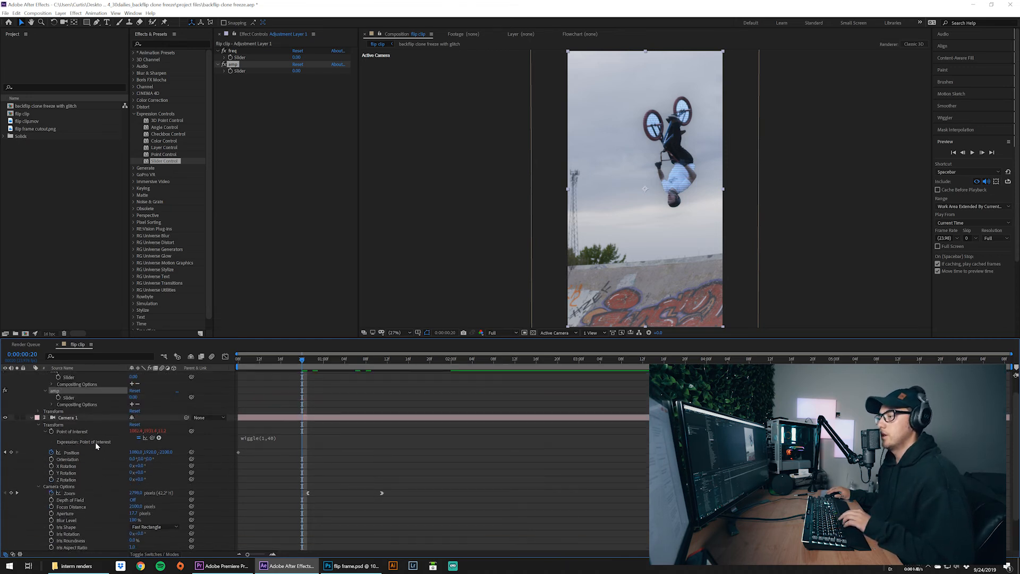
pyautogui.click(94, 443)
pyautogui.click(266, 442)
pyautogui.doubleClick(279, 441)
pyautogui.write('f')
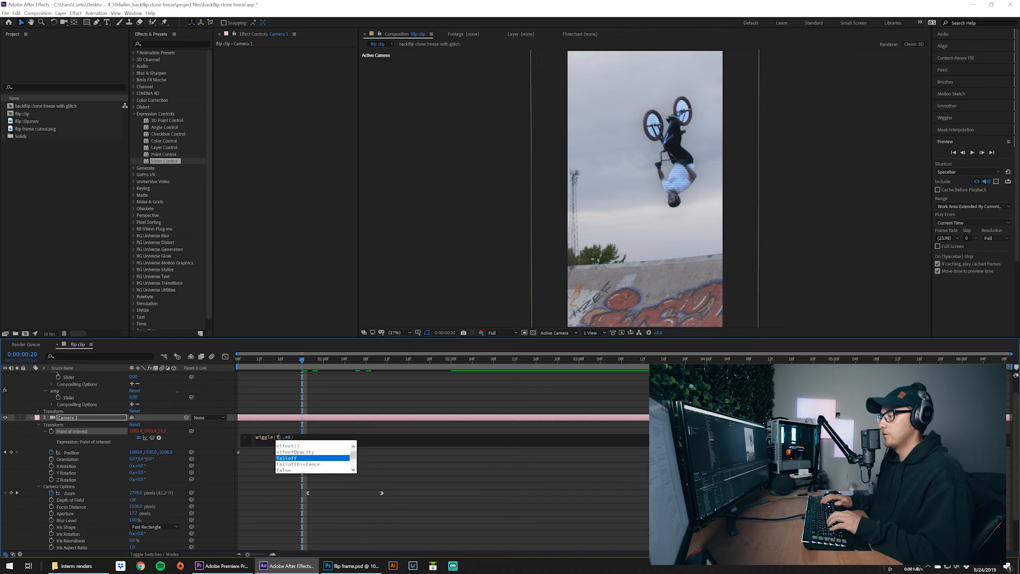
pyautogui.write('req),')
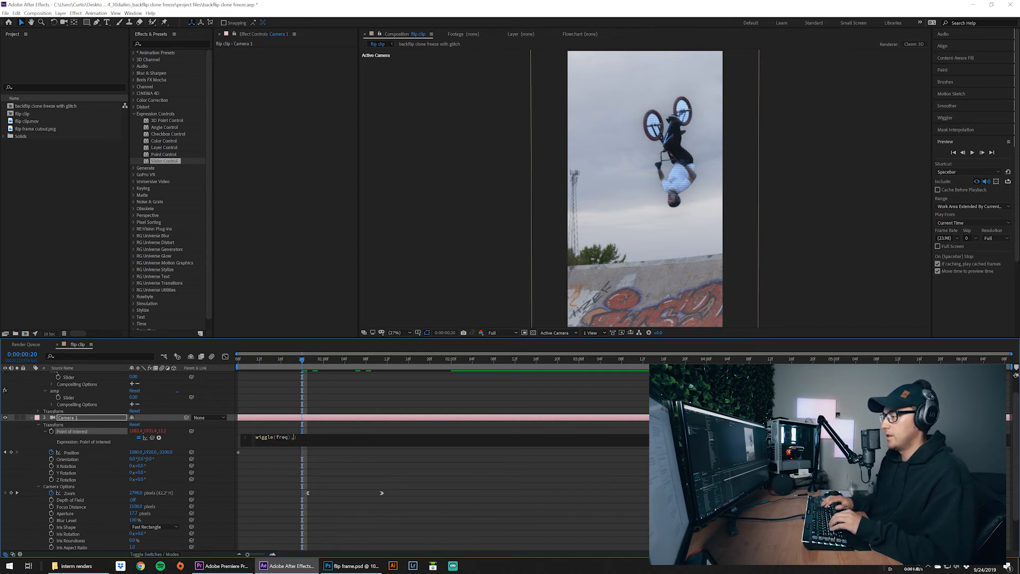
pyautogui.write('amp')
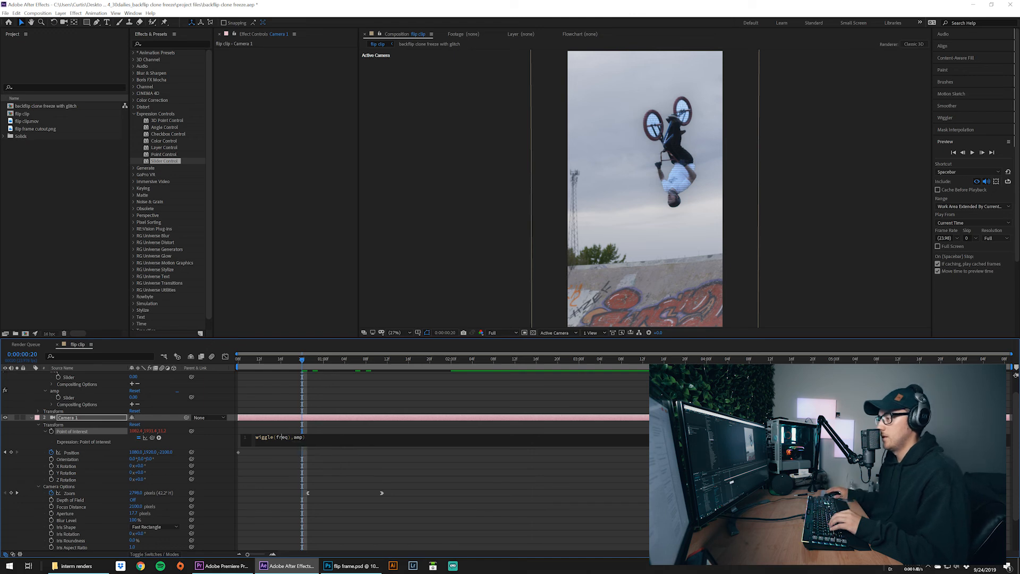
pyautogui.press('BackSpace')
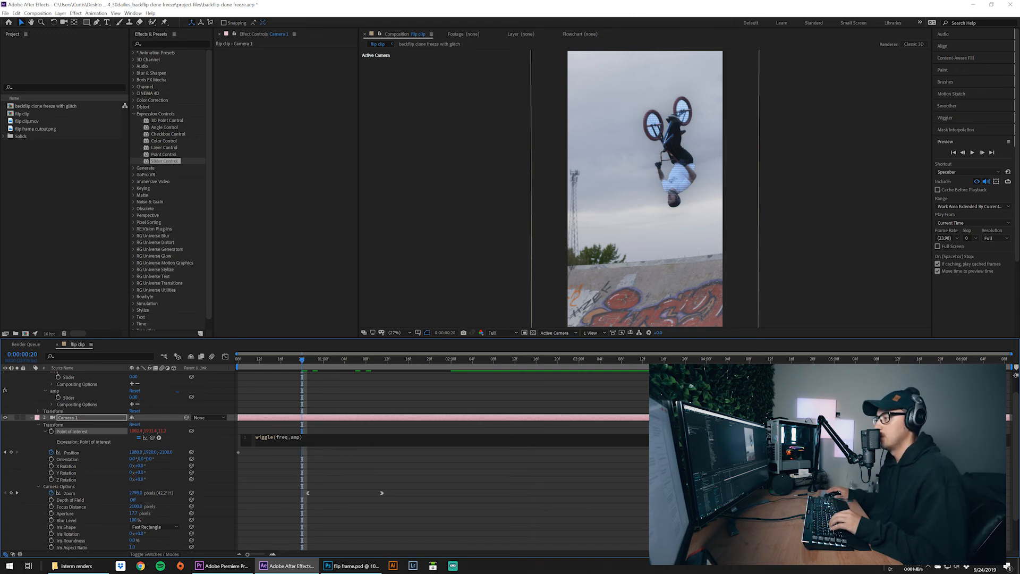
# - Add a line above the wiggle that defines freq as a link to the adjustment layer's freq slider, ended with a semicolon
pyautogui.press('Return')
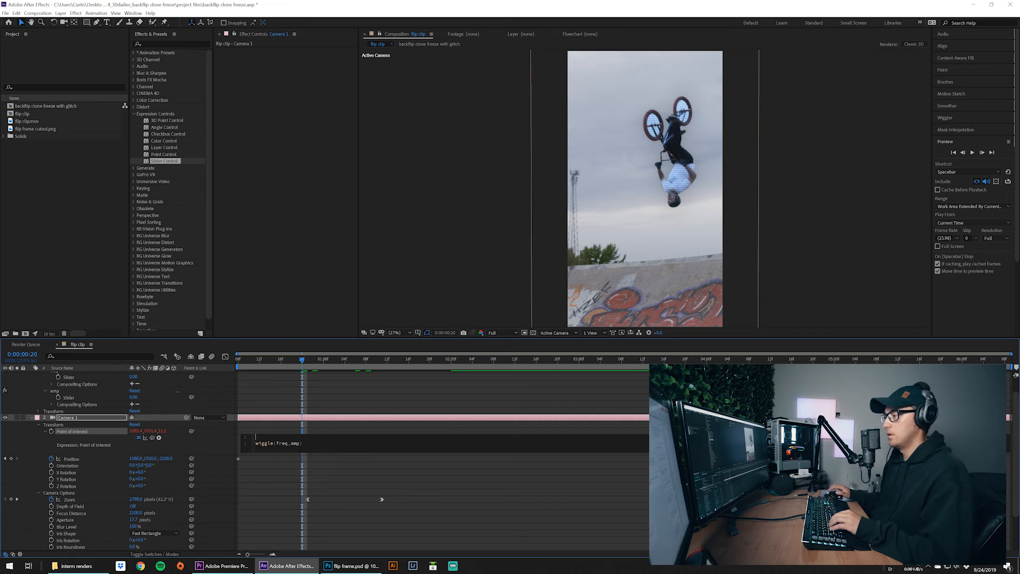
pyautogui.write('freq')
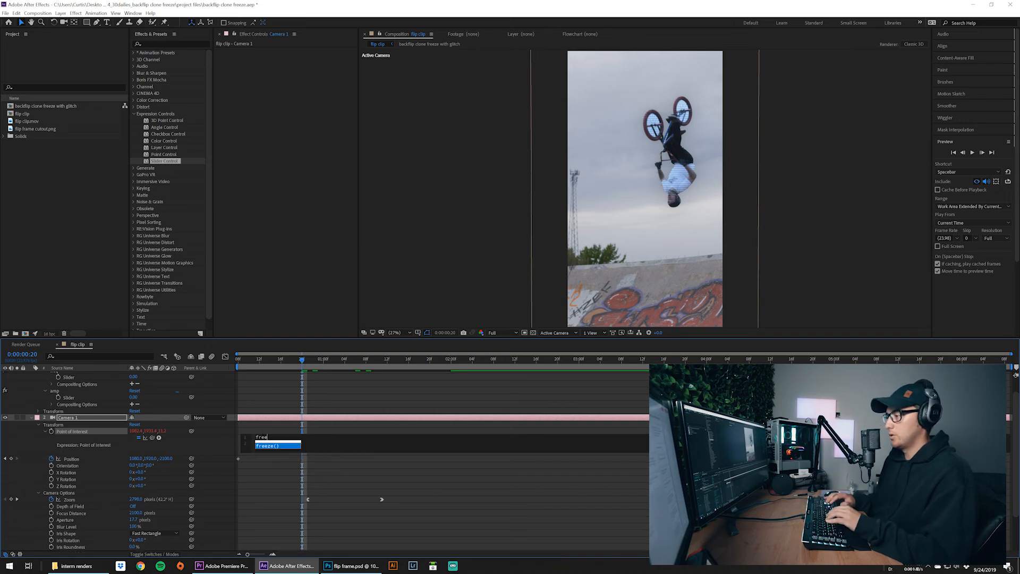
pyautogui.write('=')
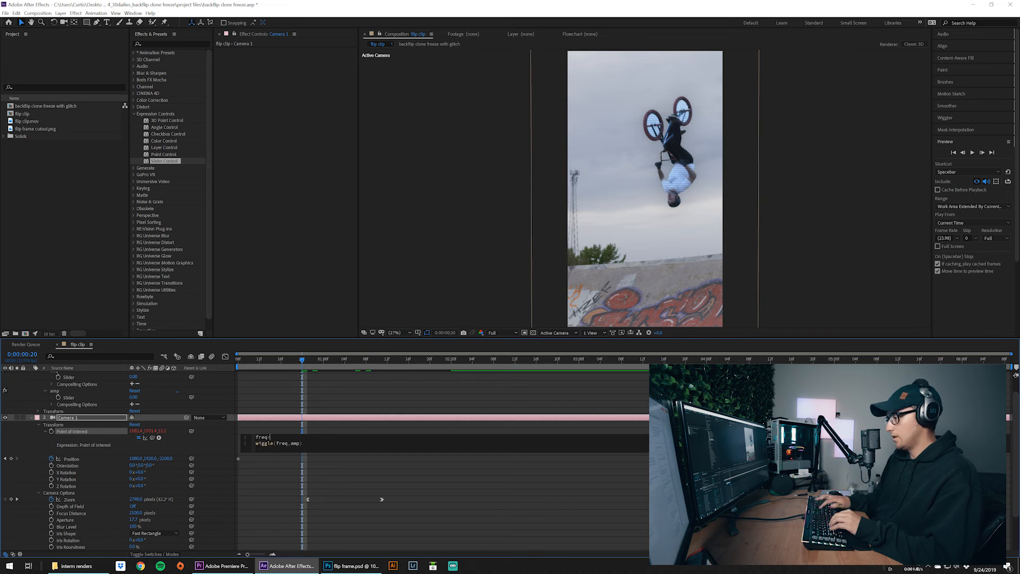
pyautogui.scroll(1, 155, 461)
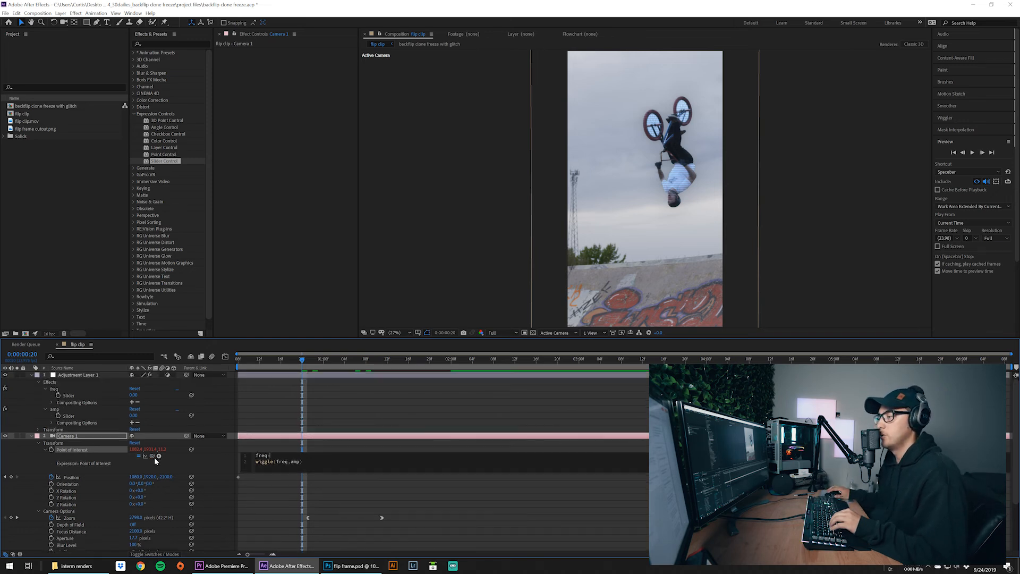
pyautogui.moveTo(153, 456); pyautogui.dragTo(66, 397)
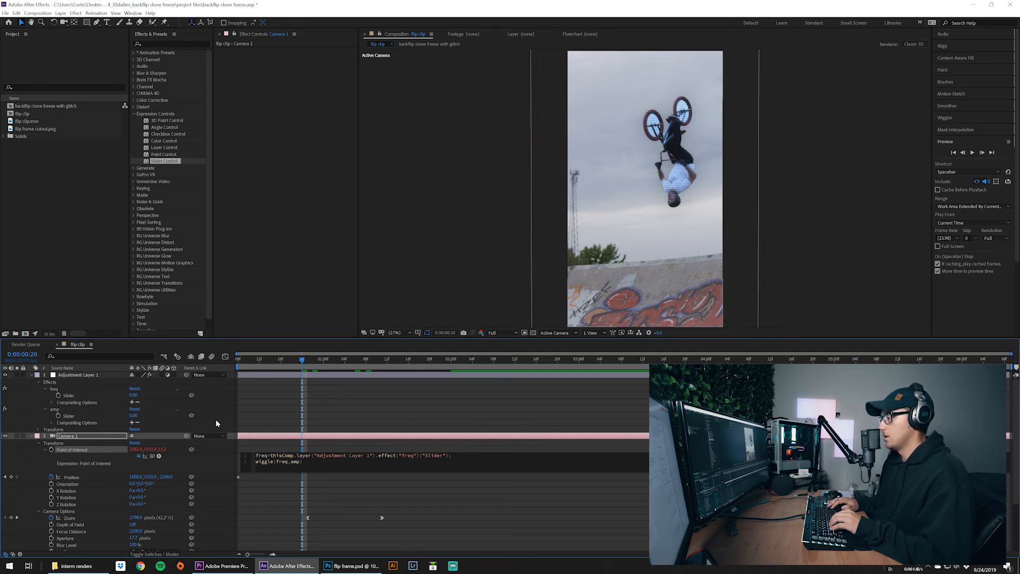
pyautogui.write(';')
# - Add a second line defining amp as a link to the adjustment layer's amp slider, and commit the Point of Interest expression
pyautogui.press('Return')
pyautogui.write('a')
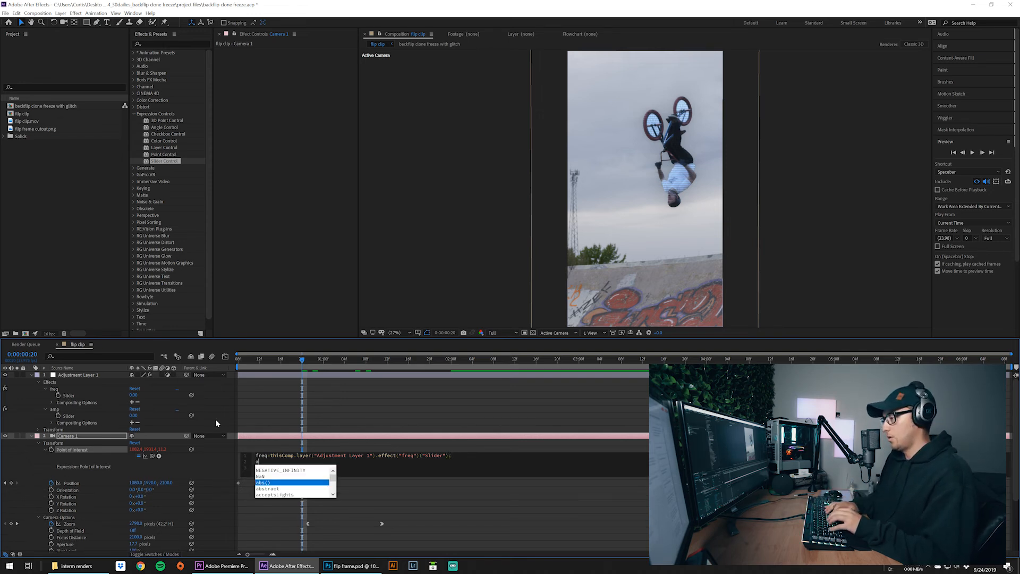
pyautogui.write('mp=')
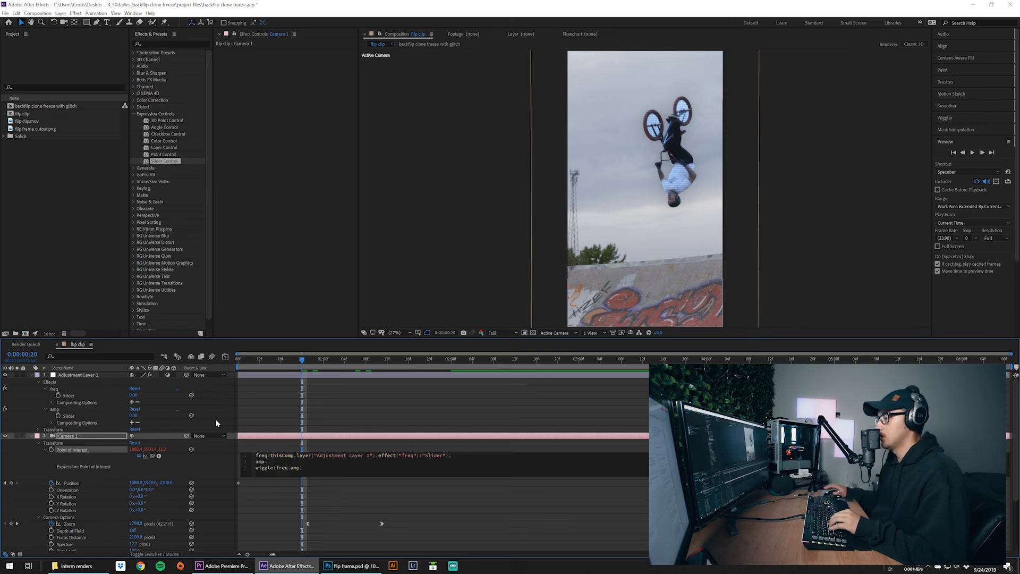
pyautogui.moveTo(151, 457); pyautogui.dragTo(69, 415)
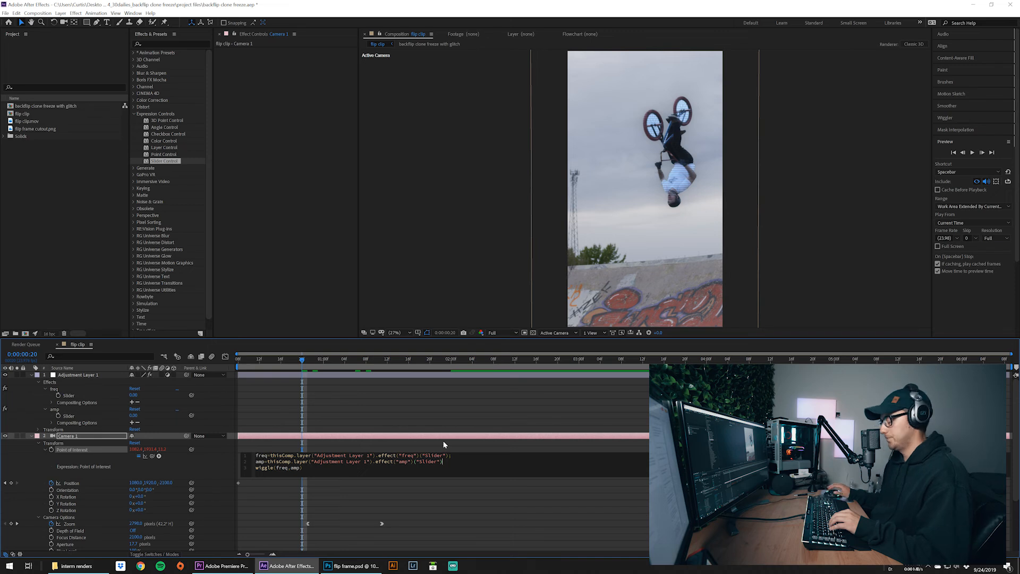
pyautogui.click(215, 431)
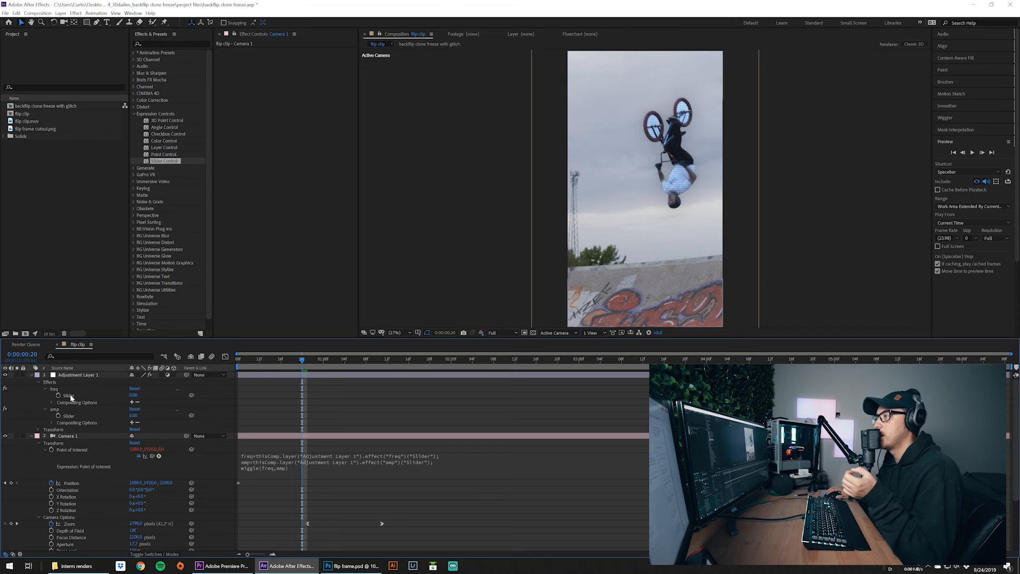
# - Set the adjustment layer's freq slider to 1
pyautogui.click(133, 395)
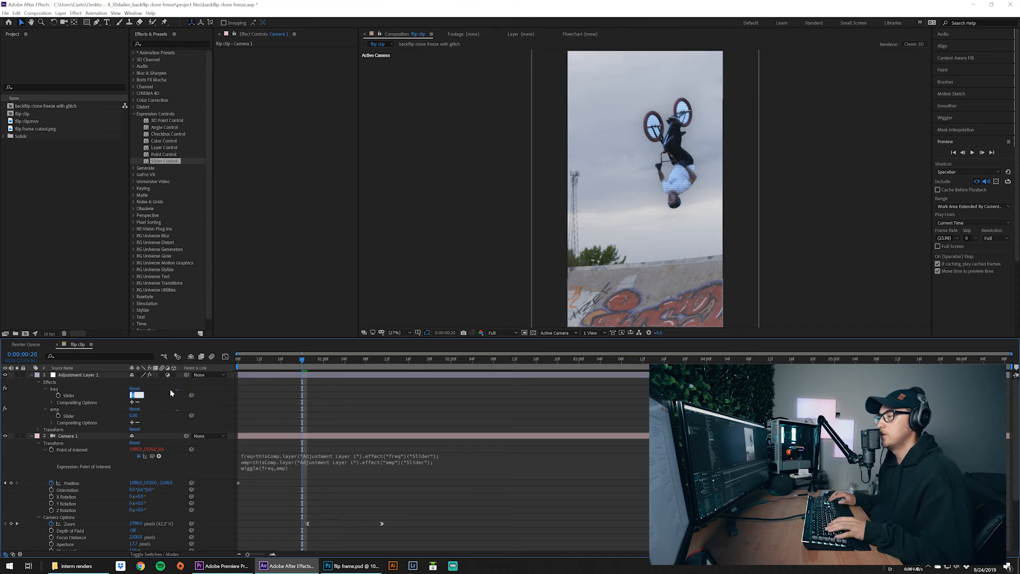
pyautogui.write('1')
pyautogui.press('Return')
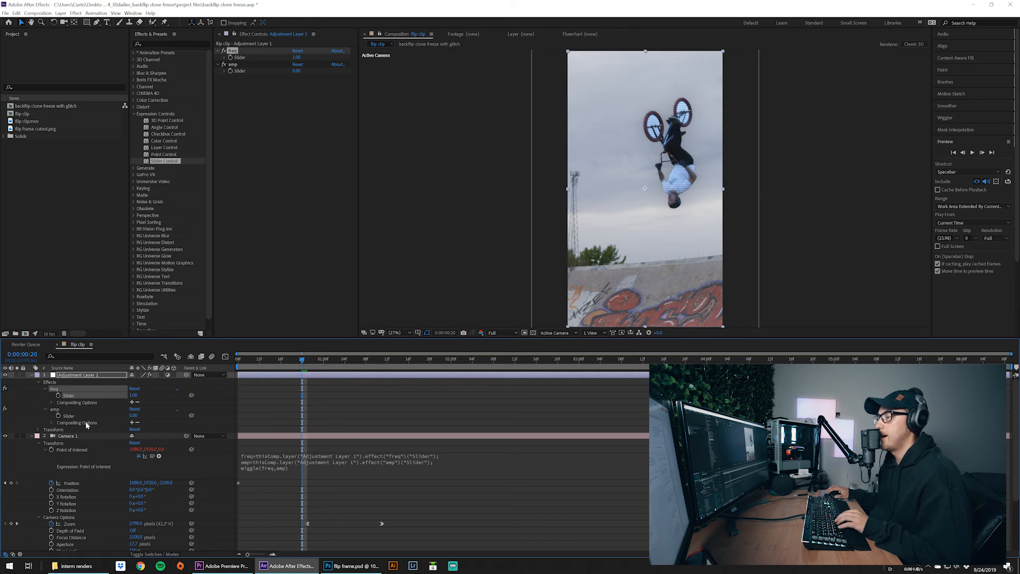
# - Keyframe the amp slider from 0 at the composition start to 40 at 0:00:00:14, and move the second keyframe one frame onward
pyautogui.moveTo(293, 362); pyautogui.dragTo(207, 370)
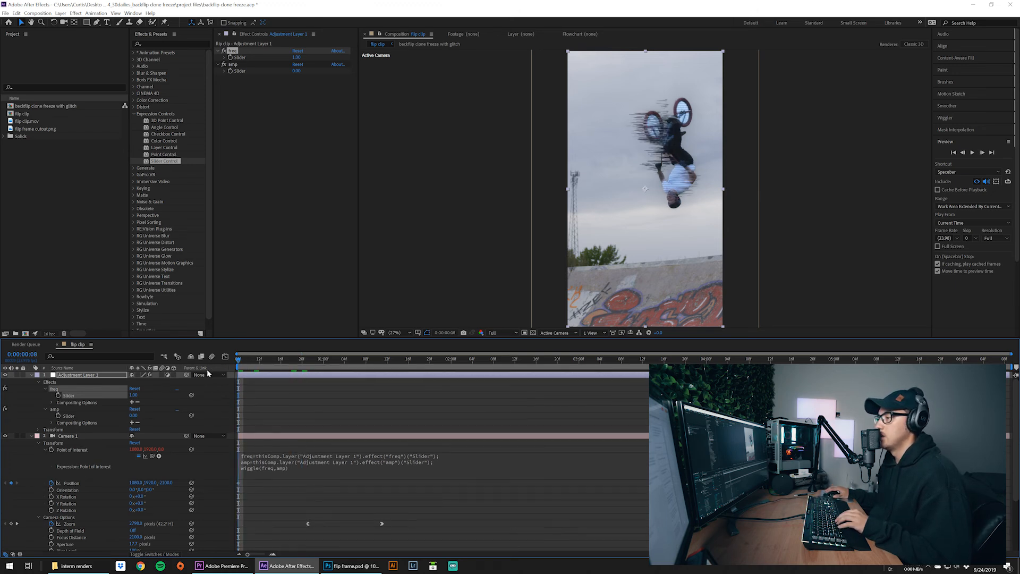
pyautogui.click(58, 416)
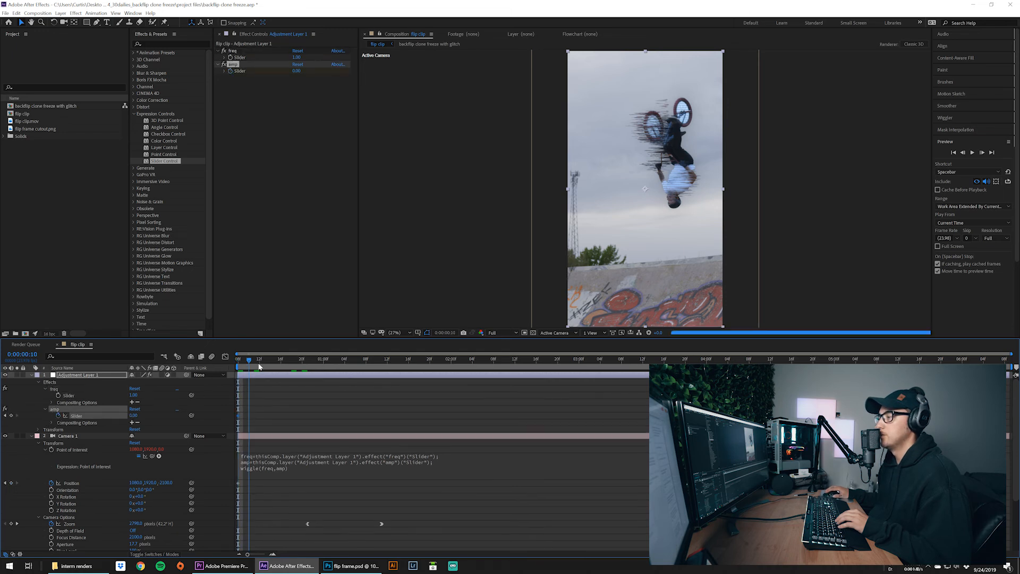
pyautogui.moveTo(259, 367); pyautogui.dragTo(270, 368)
pyautogui.click(134, 415)
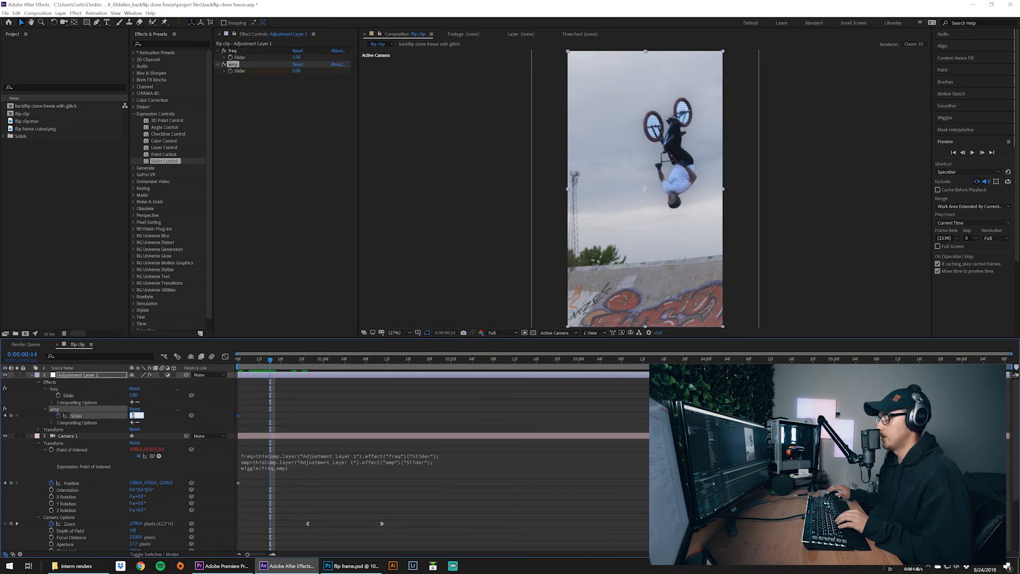
pyautogui.write('40')
pyautogui.press('Return')
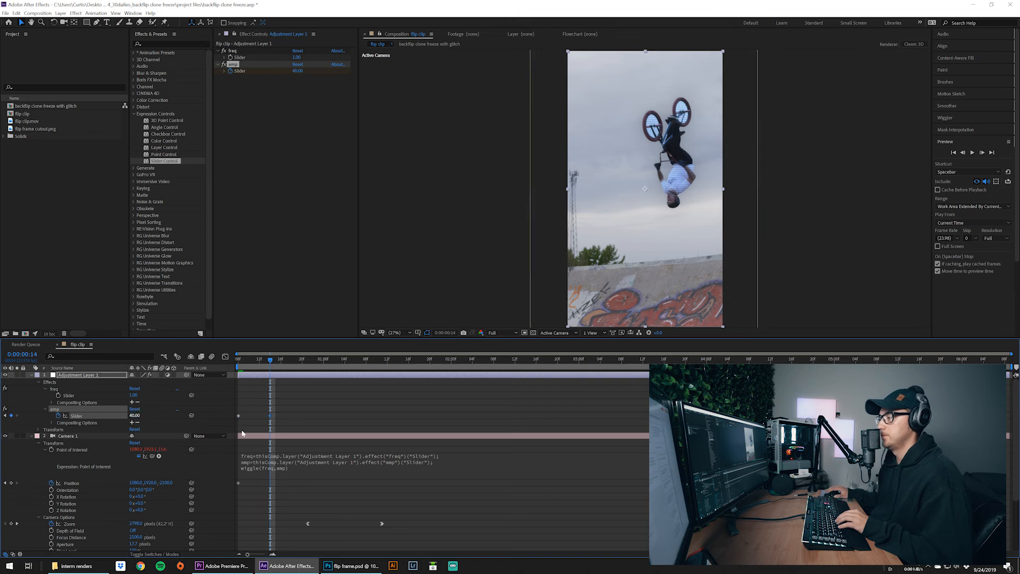
pyautogui.moveTo(270, 418); pyautogui.dragTo(278, 415)
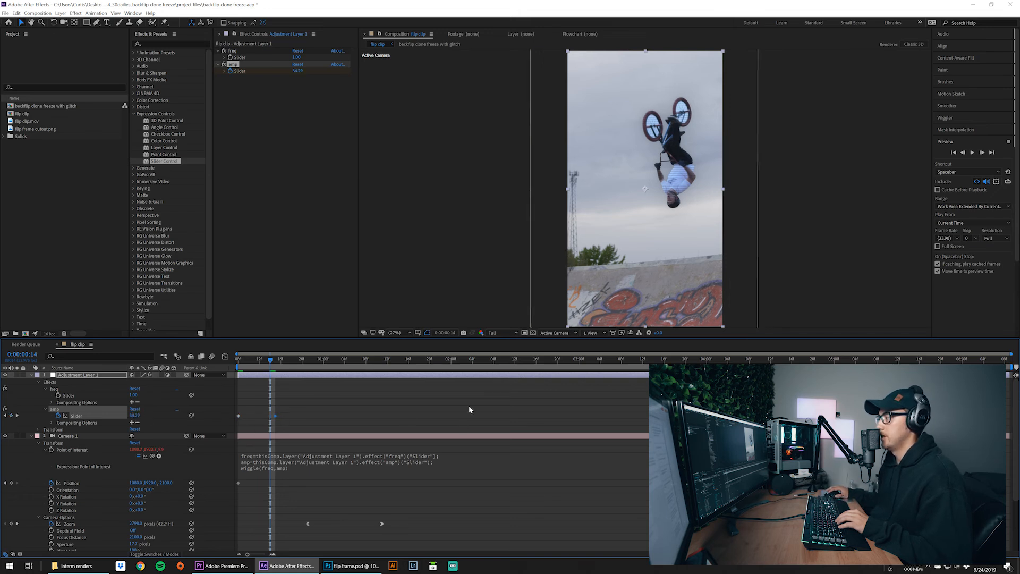
# - Hold the amp slider at 40 with a keyframe at 0:00:05:20 and keyframe it to 0 at 0:00:06:08
pyautogui.click(941, 359)
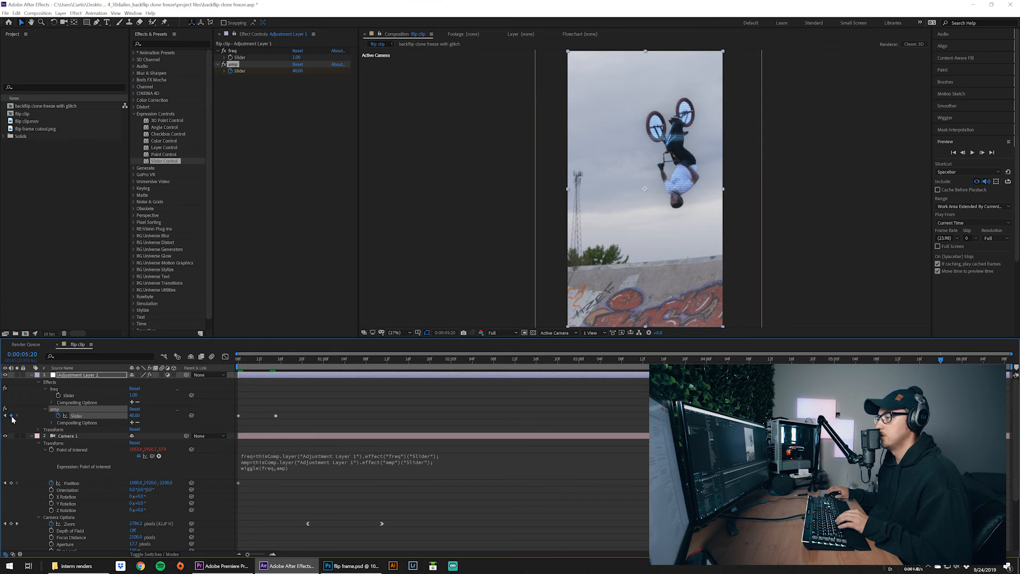
pyautogui.moveTo(940, 359); pyautogui.dragTo(1004, 360)
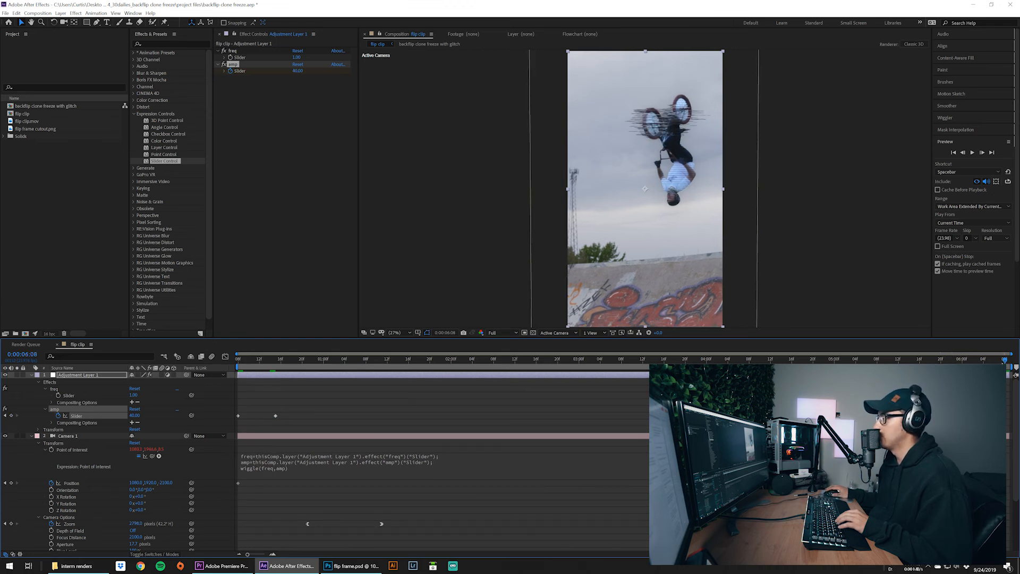
pyautogui.write('0')
pyautogui.press('Return')
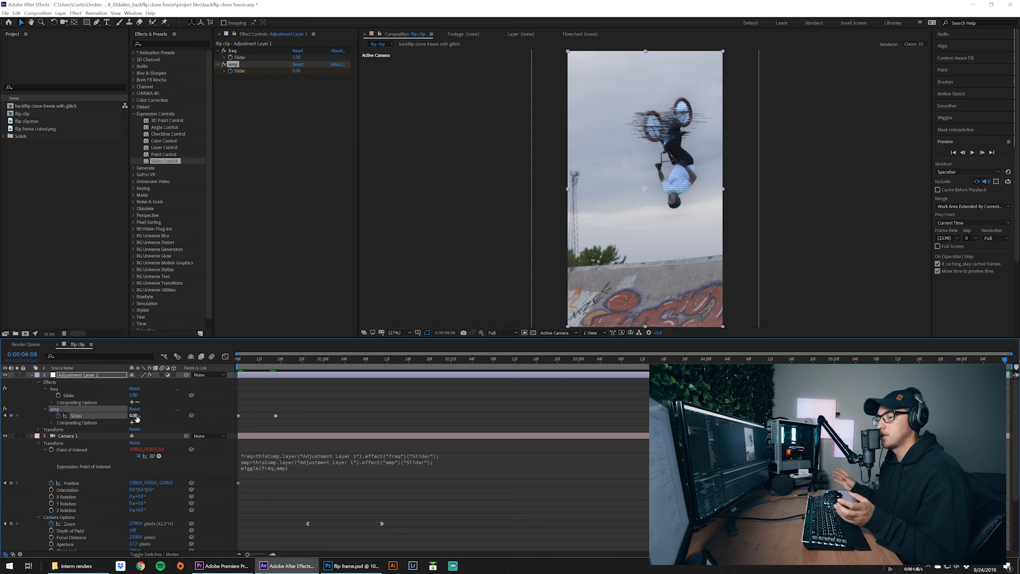
# - Preview the flip clip composition from its start to check the slider-driven camera wiggle
pyautogui.click(249, 359)
pyautogui.press('space')
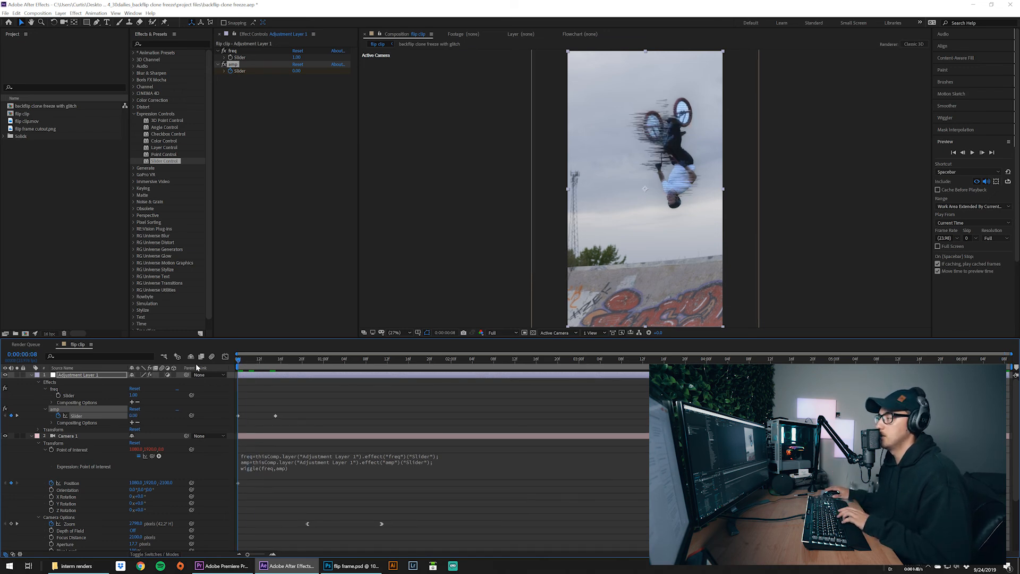
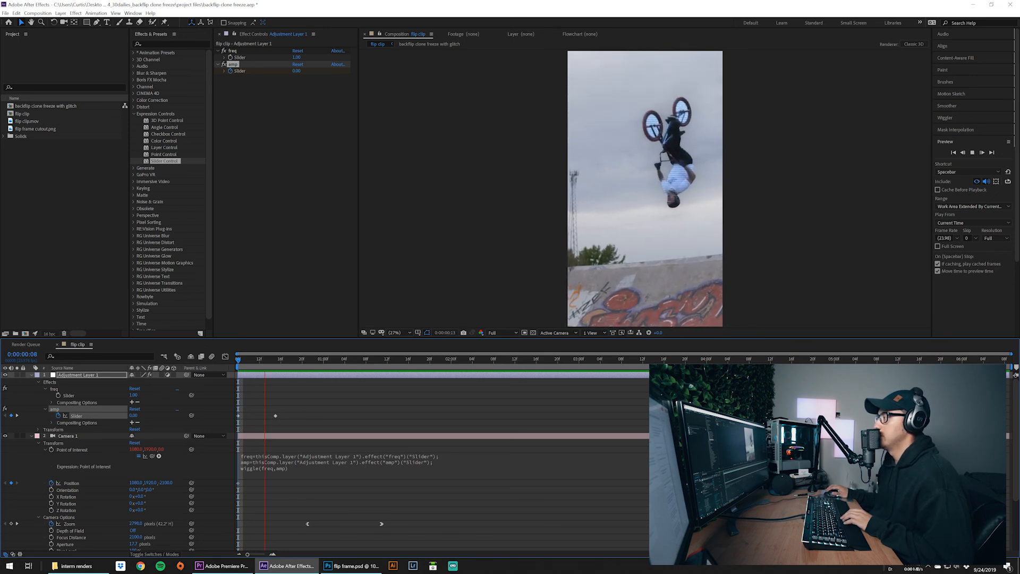
pyautogui.press('space')
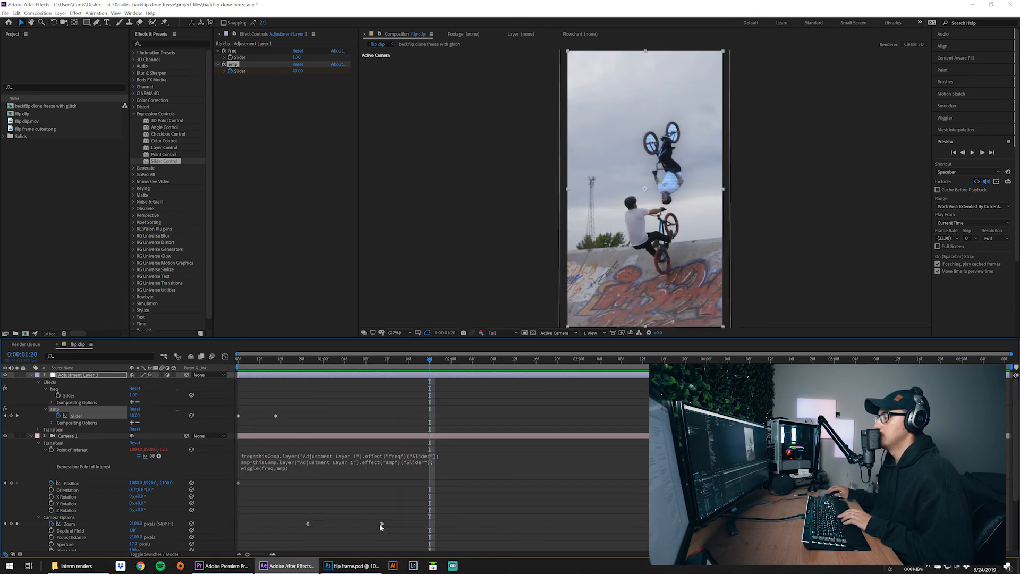
# - Shorten the incoming ease on Camera 1's second Zoom keyframe in the value graph and preview the zoom-out
pyautogui.click(308, 523)
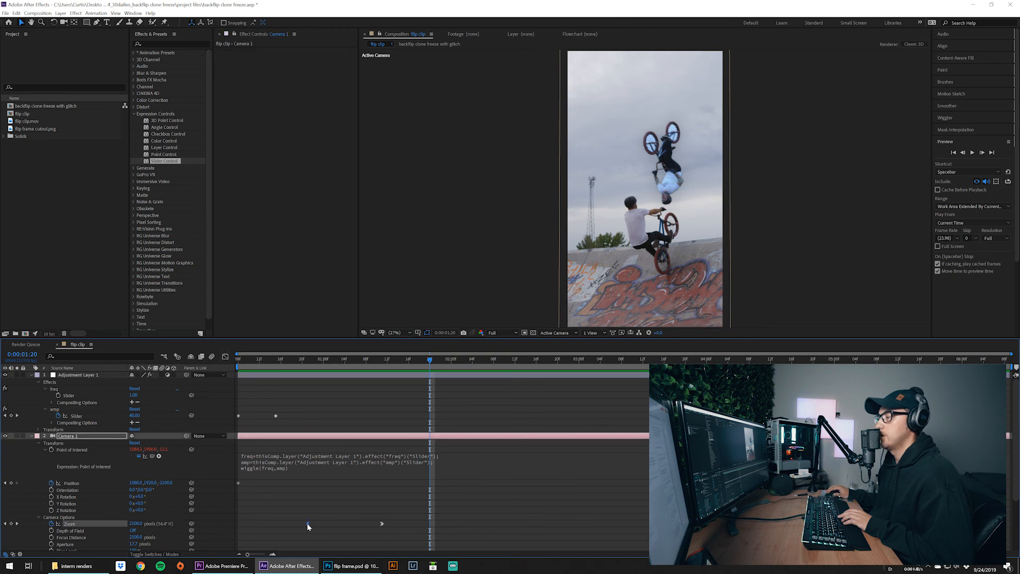
pyautogui.hotkey('shift', 'F3')
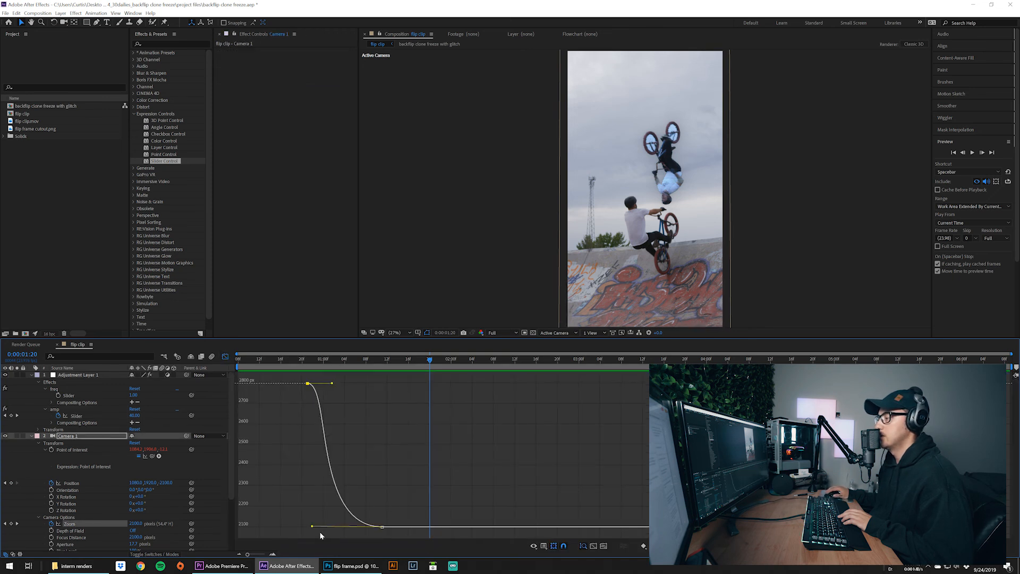
pyautogui.moveTo(312, 527); pyautogui.dragTo(343, 529)
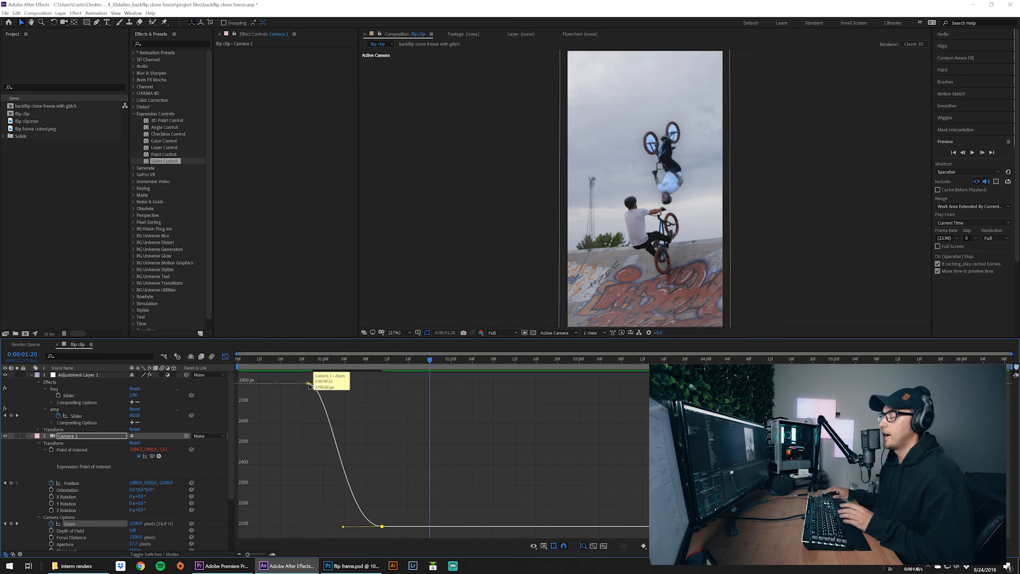
pyautogui.moveTo(284, 360); pyautogui.dragTo(280, 361)
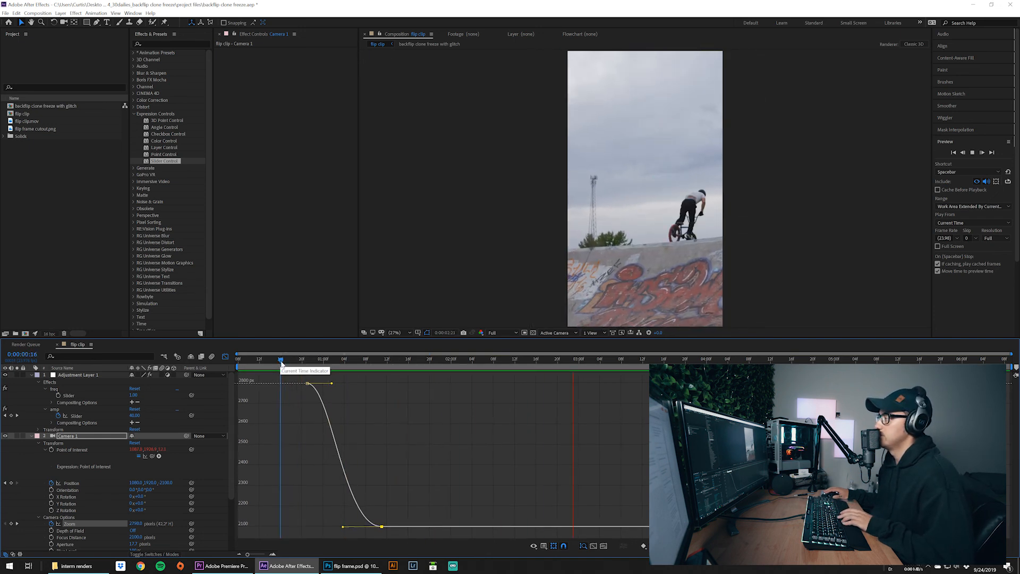
pyautogui.click(275, 361)
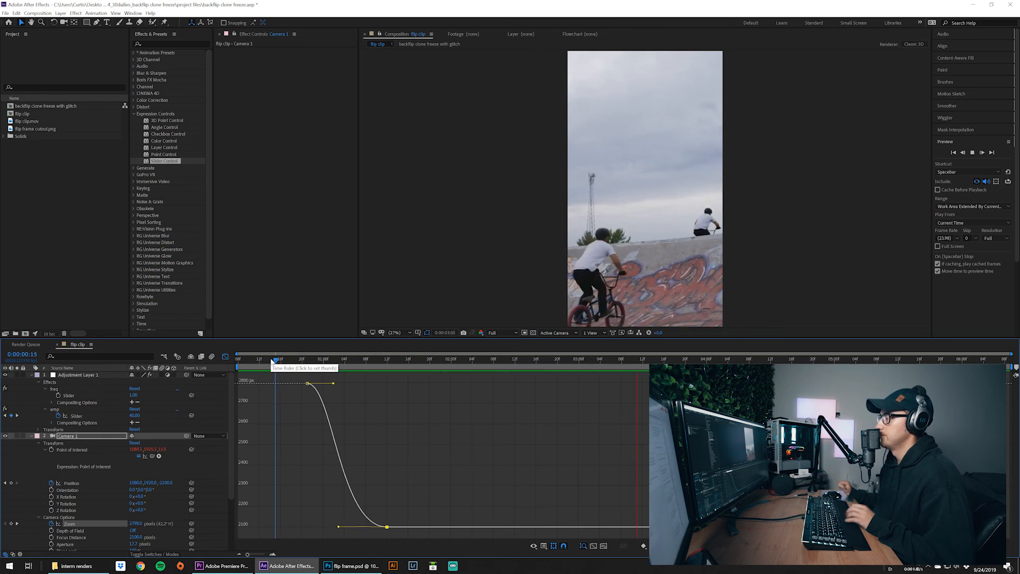